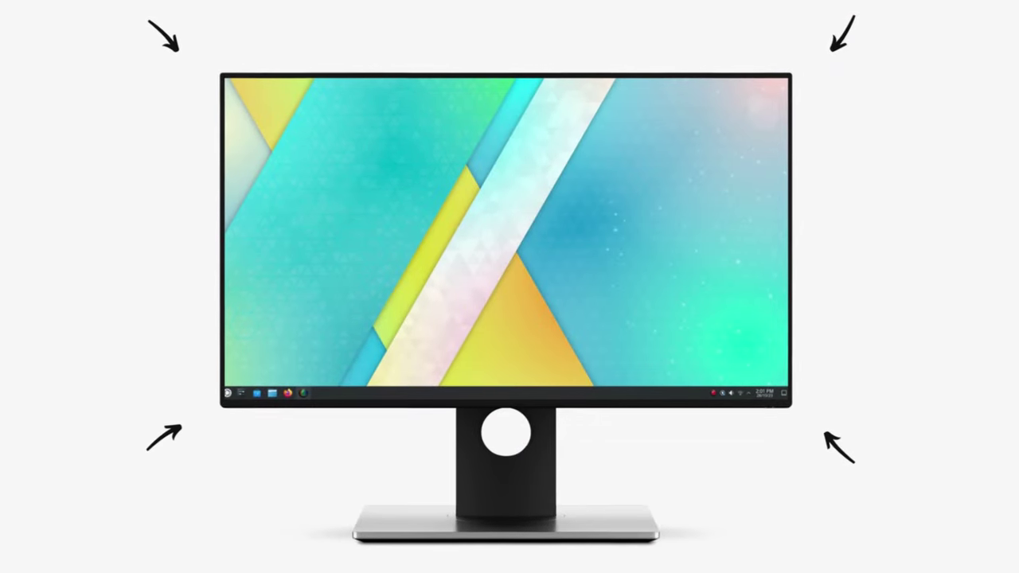
Step: Browse the application launcher's categories and start the Elisa music player from Multimedia
click(227, 393)
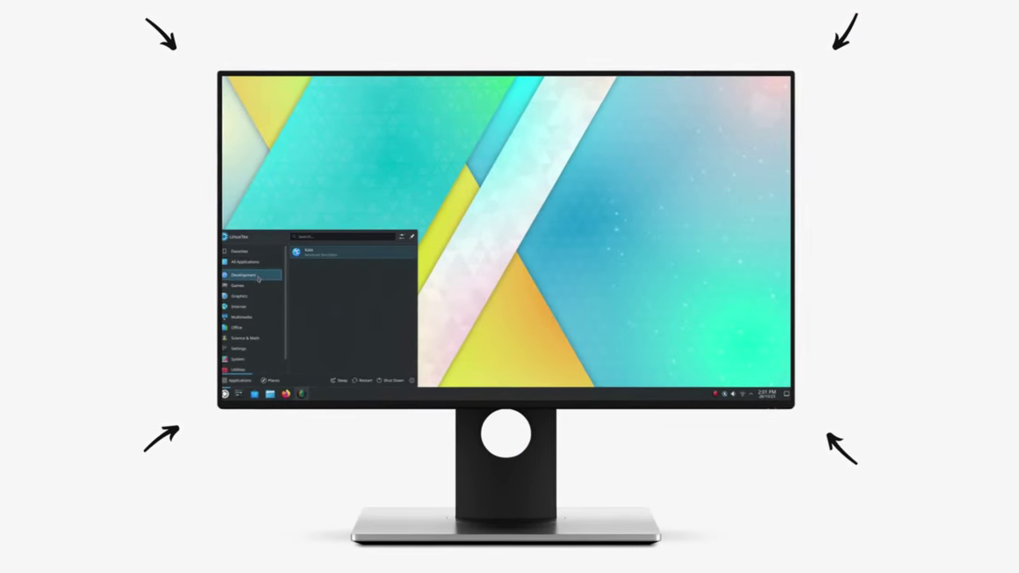
mouse_move(259, 307)
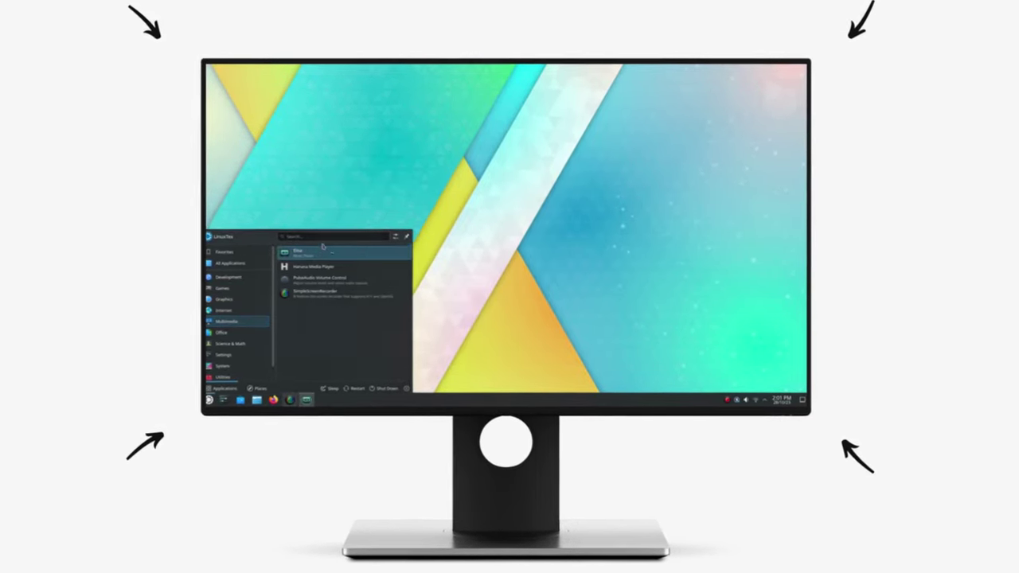
click(317, 289)
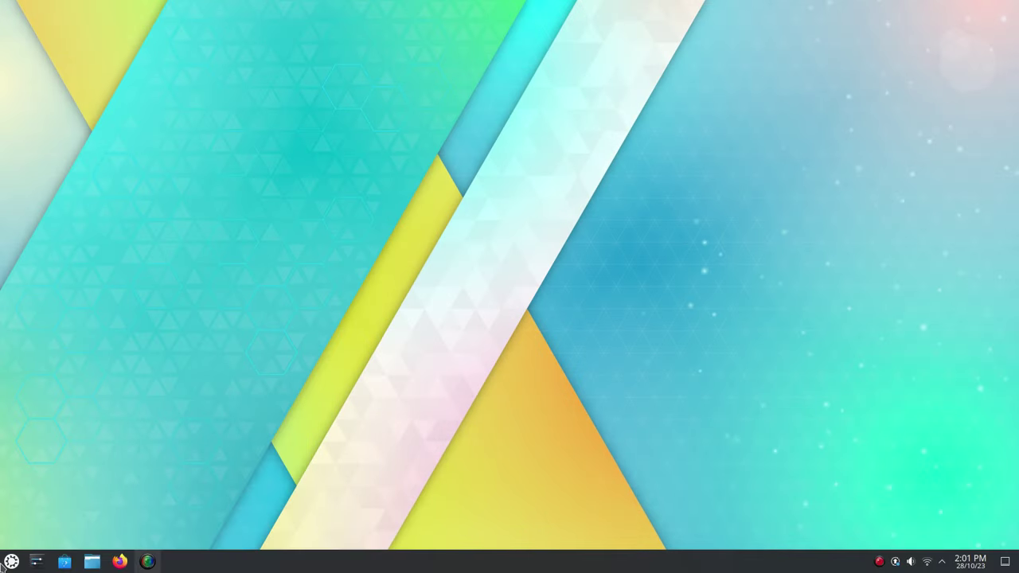
Step: Launch Elisa from the Multimedia applications and move its window toward the desktop's upper-left area
click(1, 564)
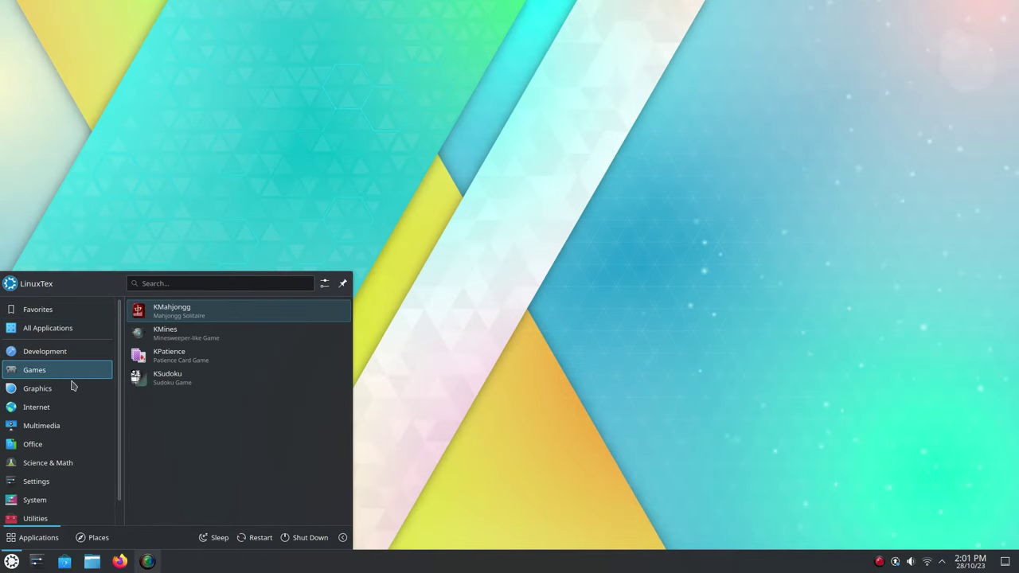
mouse_move(71, 409)
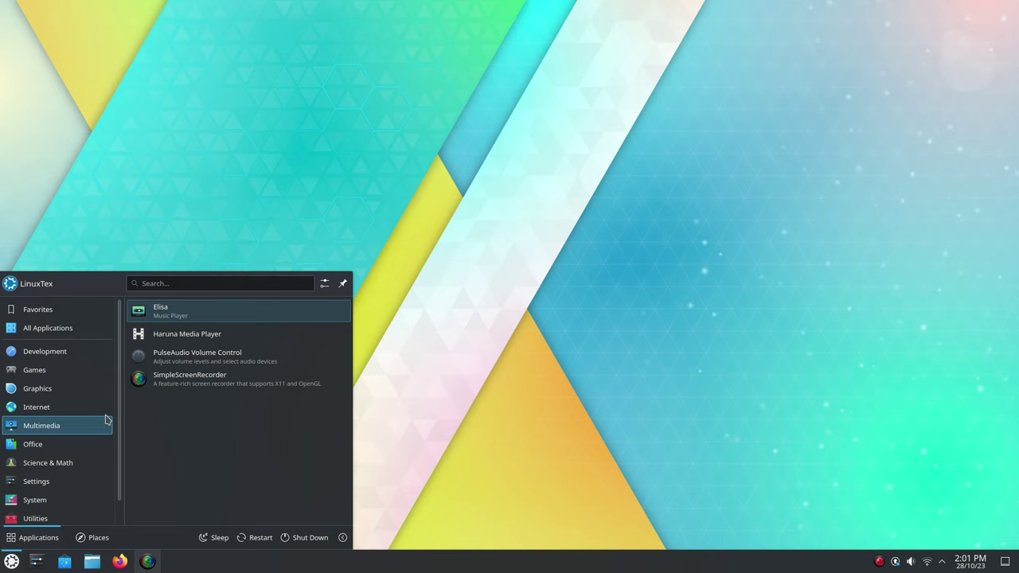
click(202, 307)
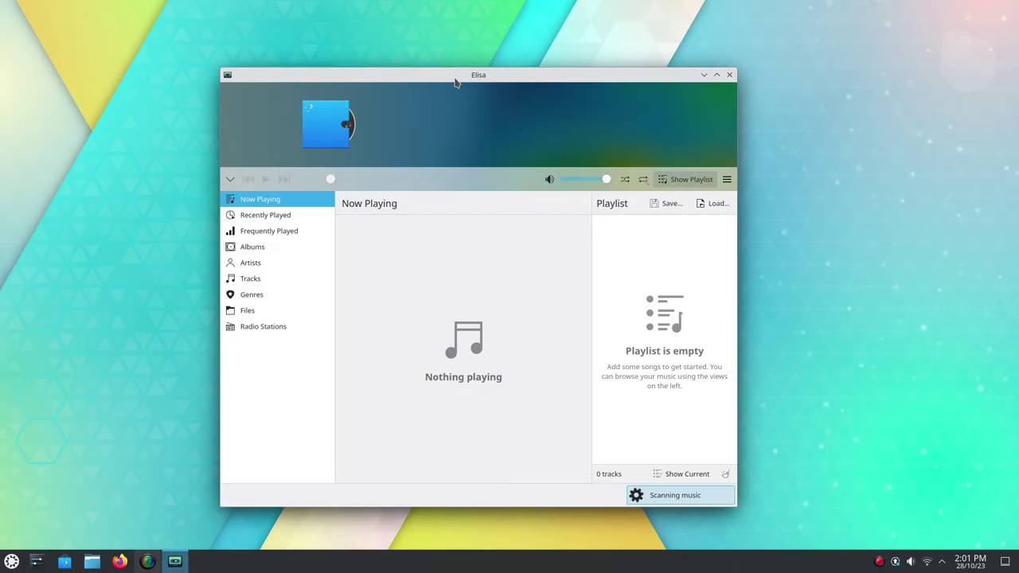
drag(455, 79, 318, 20)
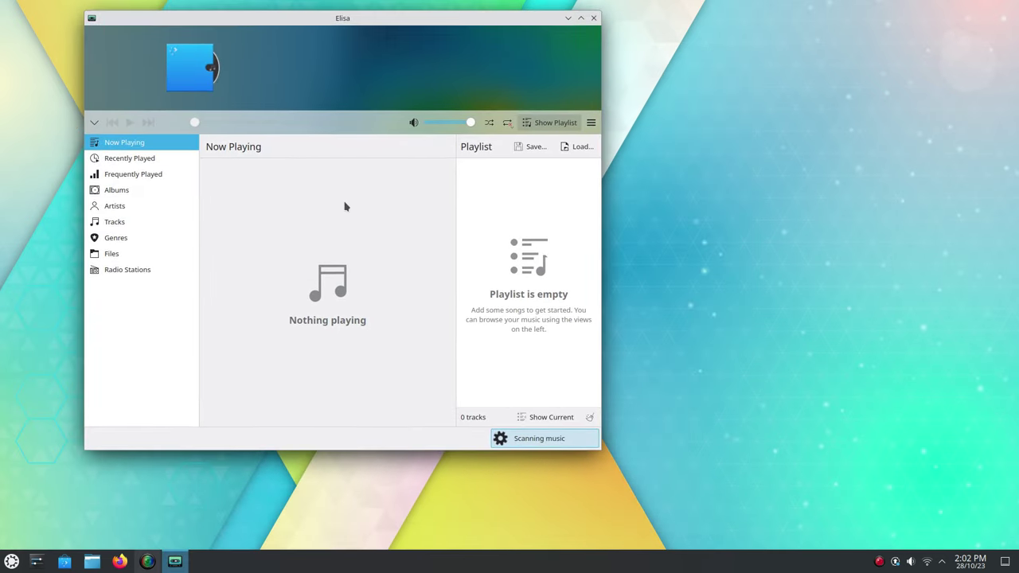
Step: Add the "Classic rock replay" station from Elisa's radio stations to the playlist and play it
click(162, 276)
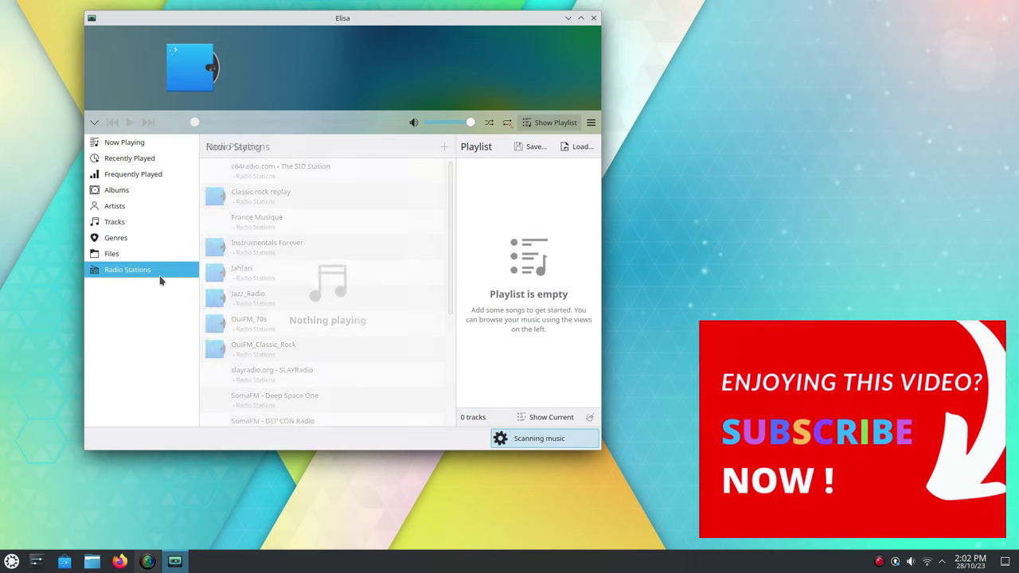
click(289, 202)
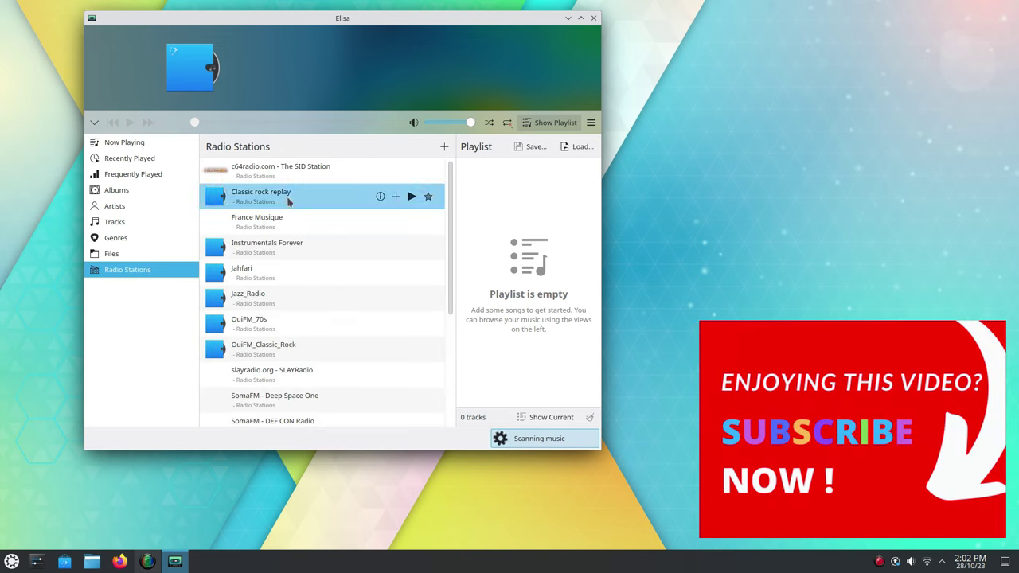
click(394, 196)
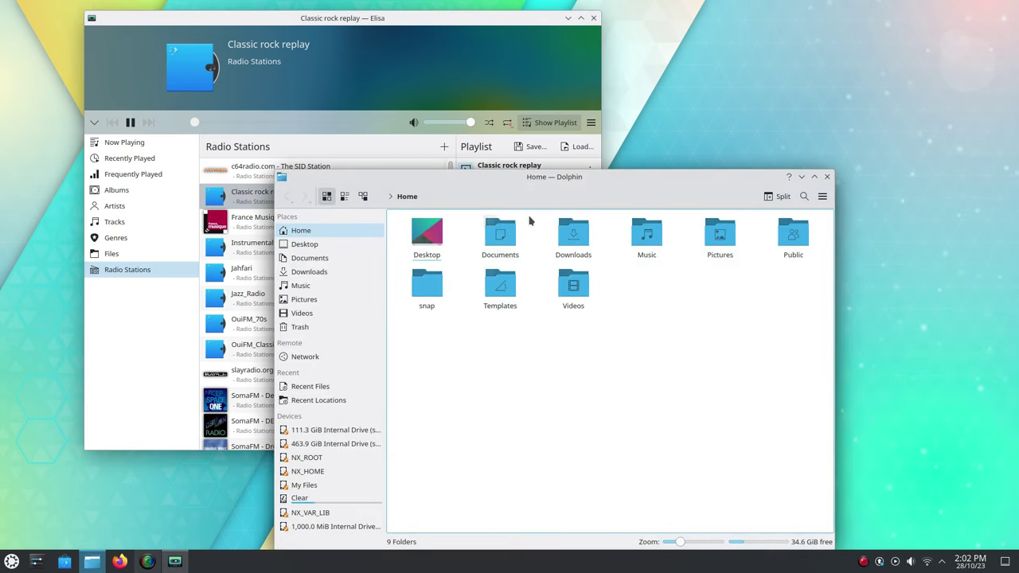
Step: Move the Dolphin window away from Elisa and view the Desktop and Documents folders before returning to Home
drag(550, 178, 679, 100)
click(500, 171)
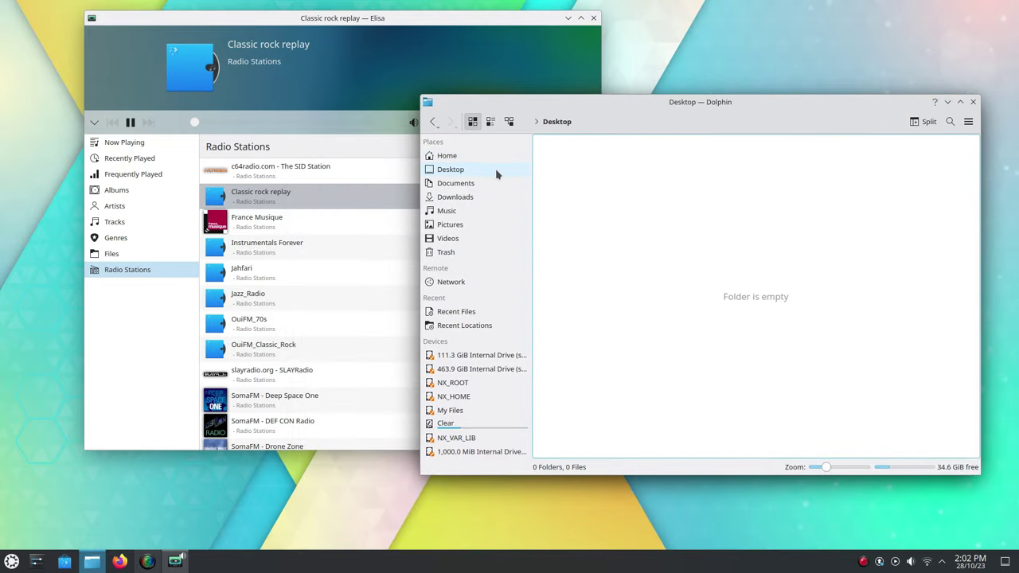
click(456, 184)
click(447, 155)
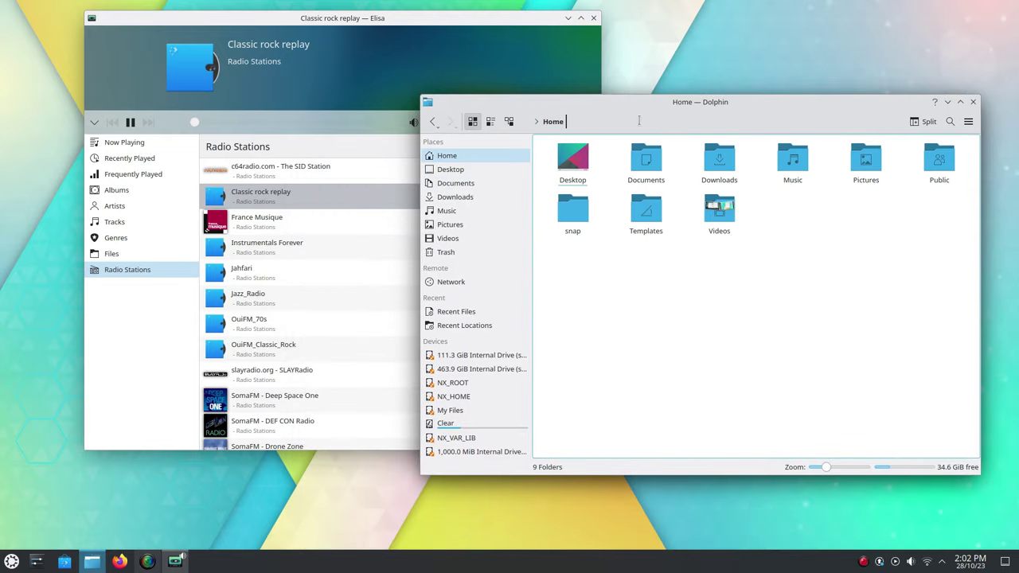
Step: Preview the Home folder in compact and details views, switch back to icons, and maximize and restore the Dolphin window
click(487, 122)
click(508, 124)
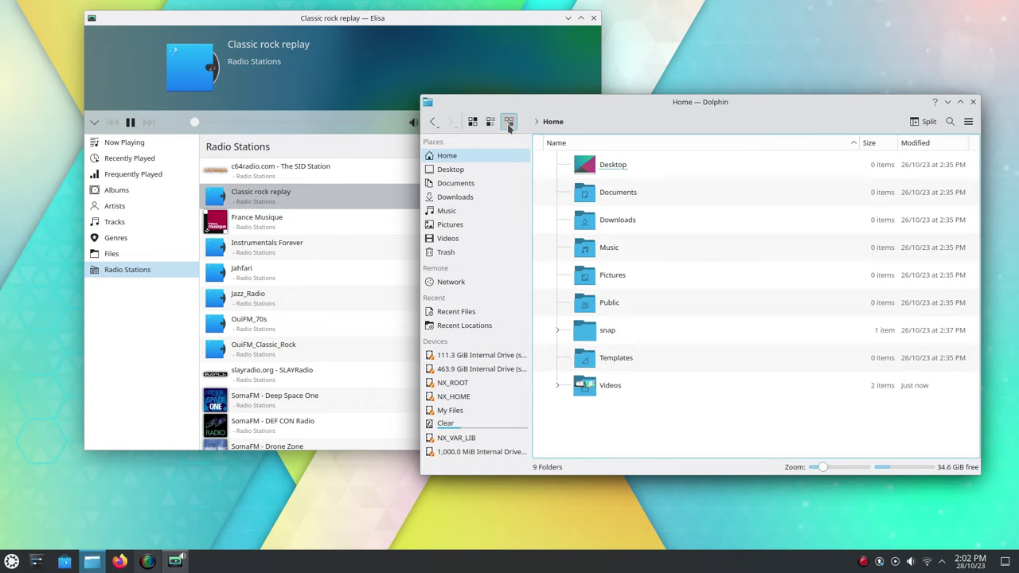
click(471, 123)
click(960, 102)
click(1000, 7)
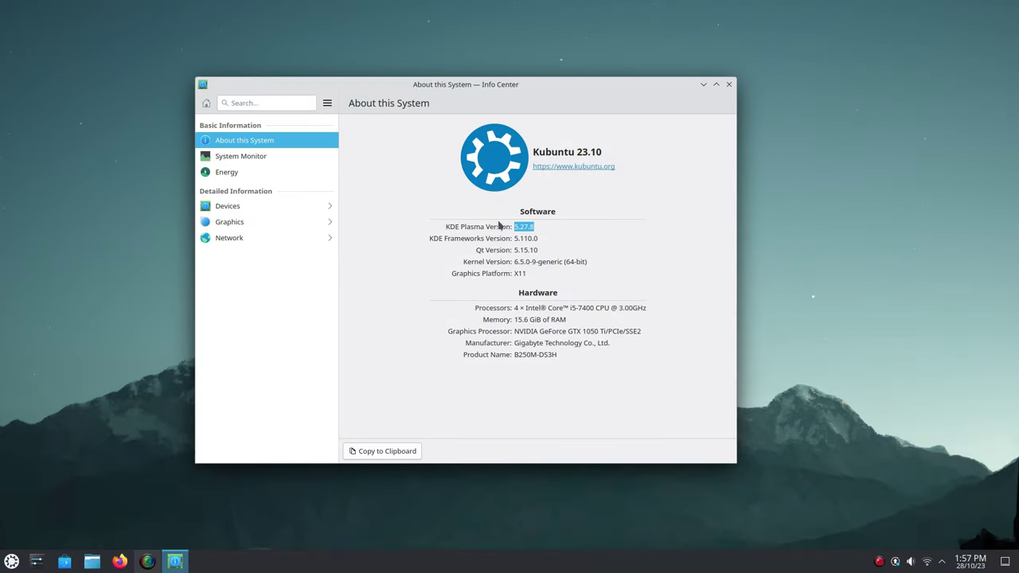
Step: Close the Info Center and look through the Multimedia and Games categories of the application launcher
click(729, 84)
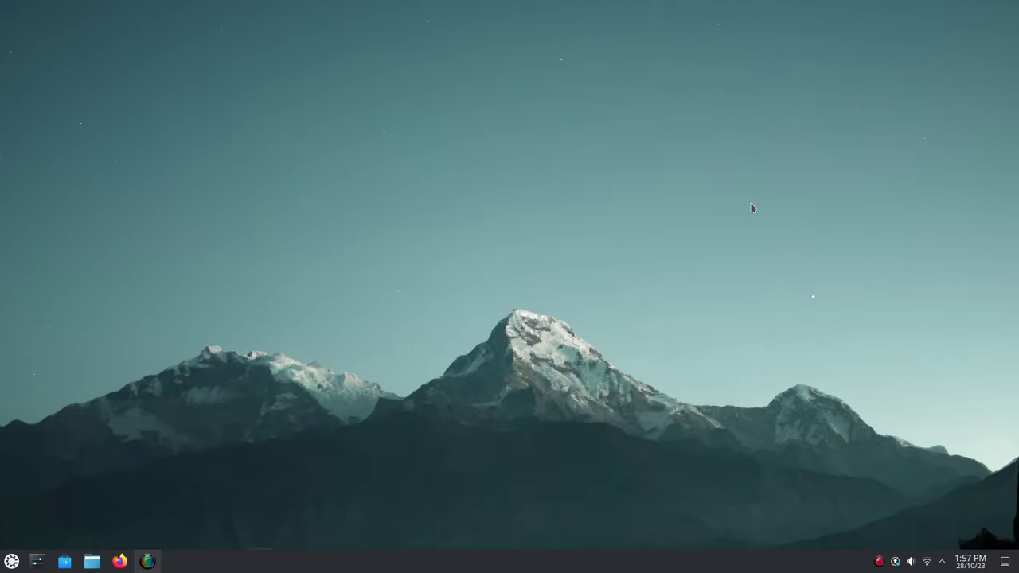
key(super)
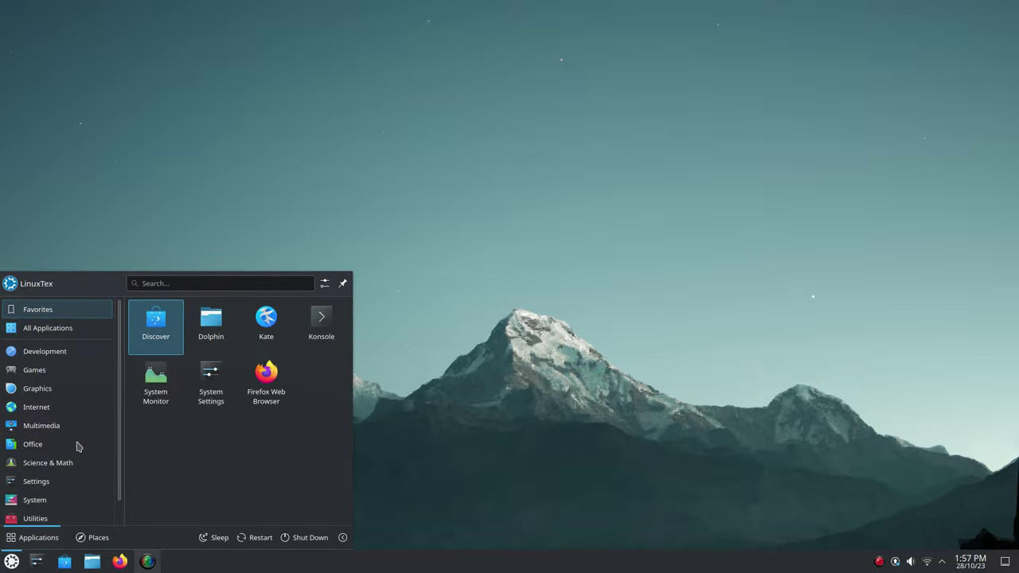
mouse_move(69, 453)
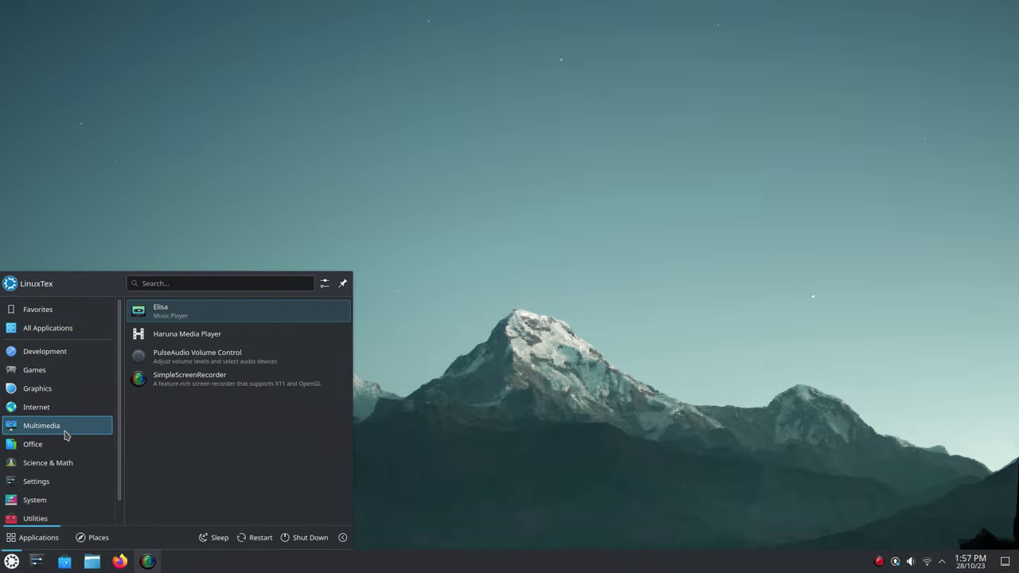
mouse_move(59, 393)
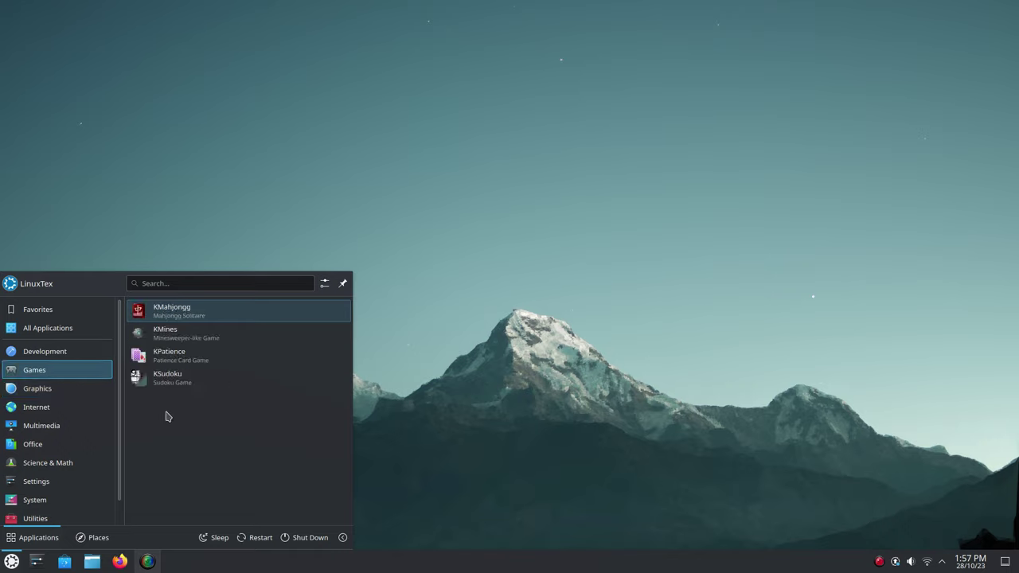
click(425, 375)
Step: View the calendar of the panel clock and close it again
click(971, 561)
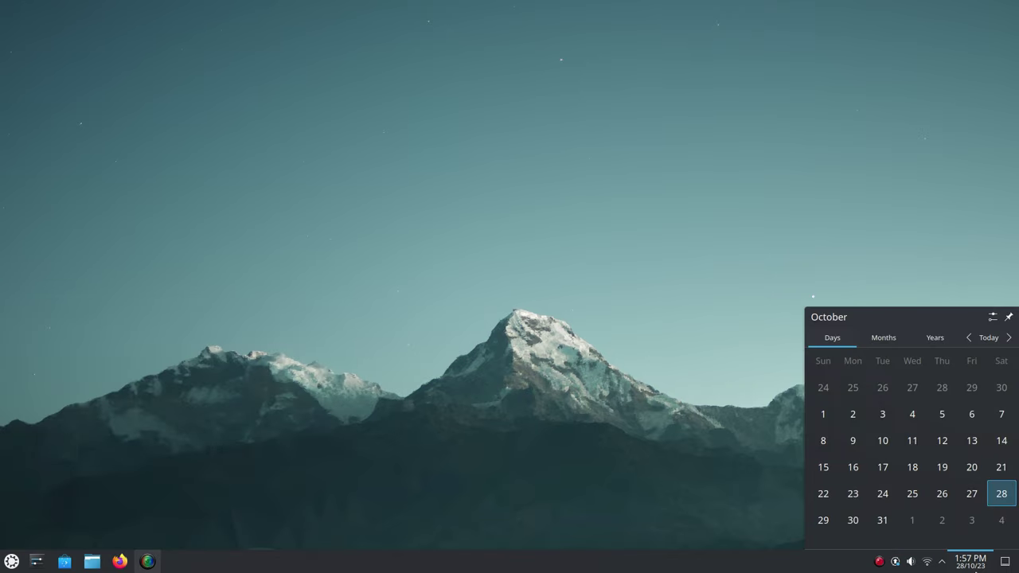
click(976, 571)
click(976, 570)
click(970, 564)
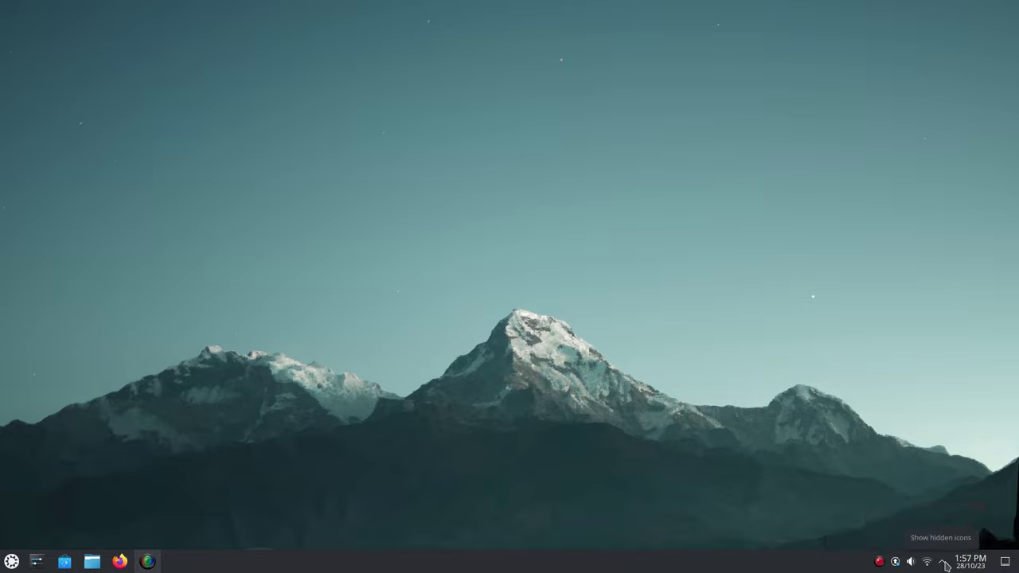
Step: View the hidden items of the system tray, close the list, and open and dismiss the desktop's context menu
click(945, 564)
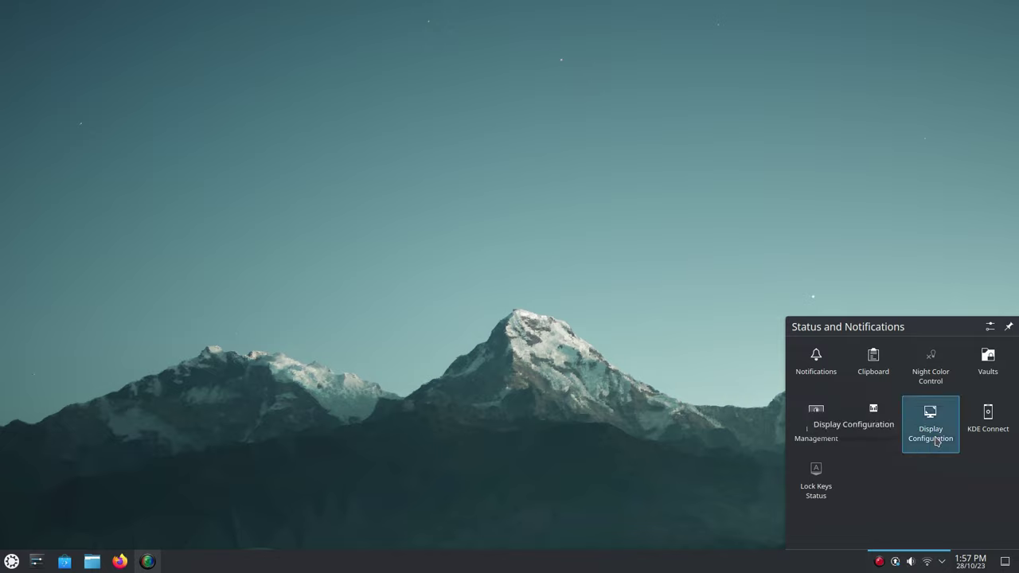
click(929, 255)
right_click(728, 186)
click(581, 264)
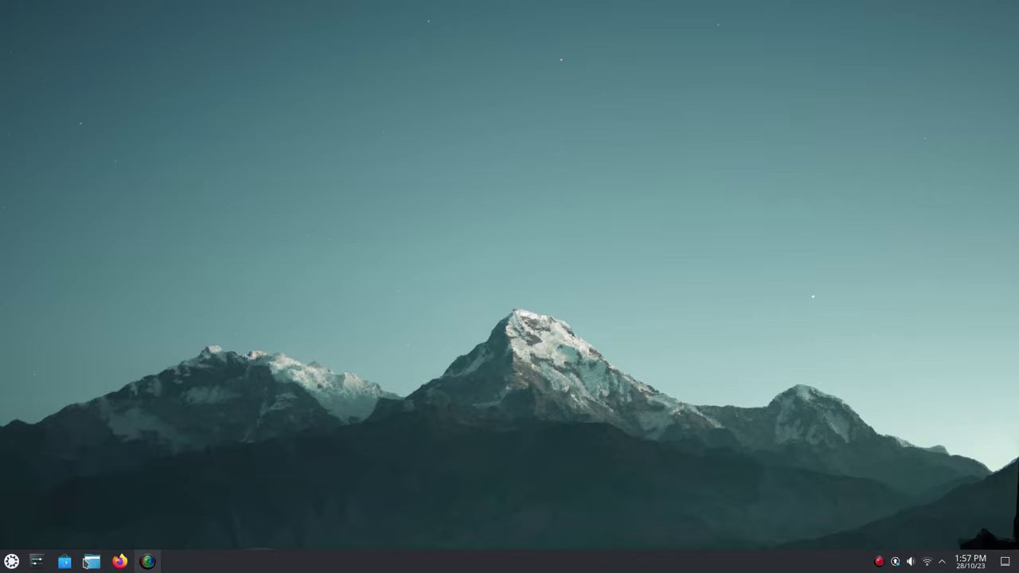
Step: Open the Dolphin file manager, move its window to the desktop's right half, and toggle its maximized state on and off
key(super+d)
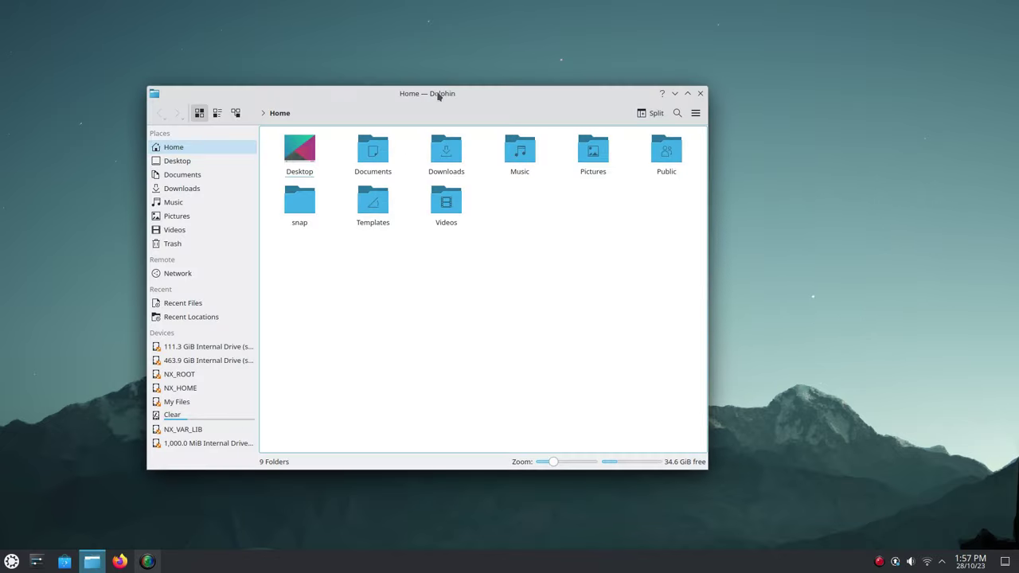
drag(438, 96, 673, 66)
key(super)
click(890, 69)
click(889, 68)
Step: Examine the applications in each launcher category from Development through Science & Math and close the launcher
click(6, 562)
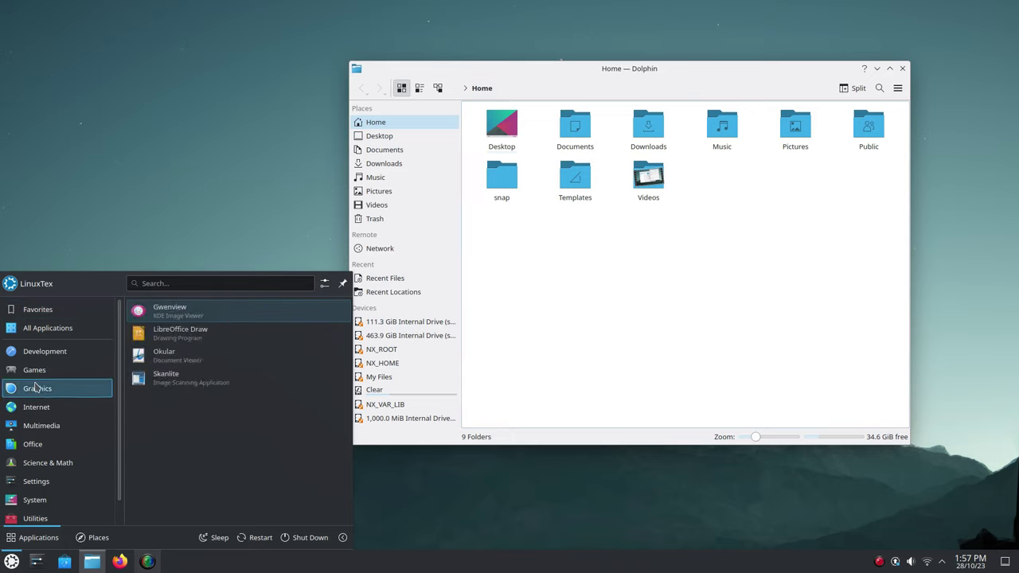
mouse_move(39, 348)
mouse_move(44, 376)
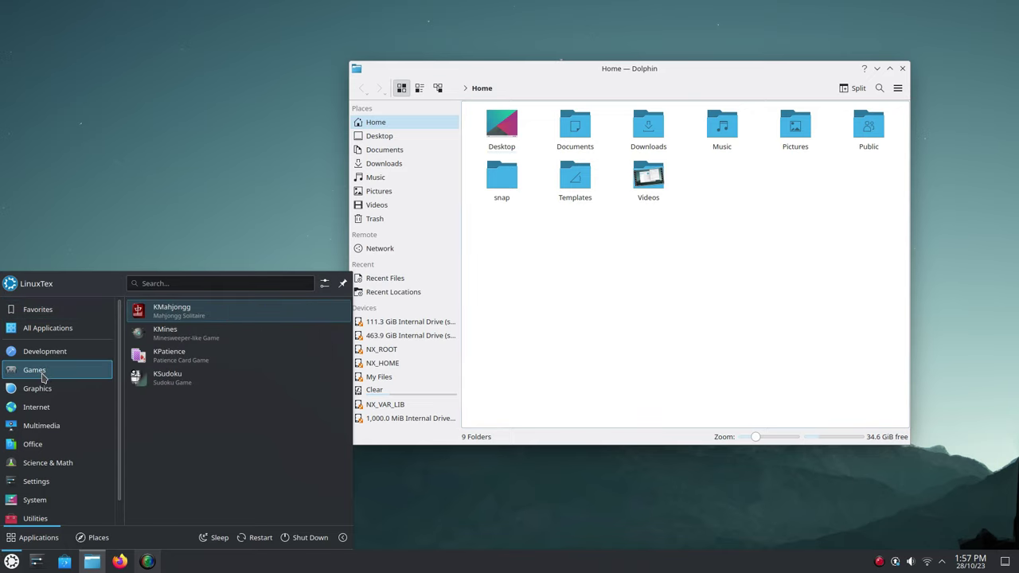
mouse_move(45, 396)
mouse_move(47, 413)
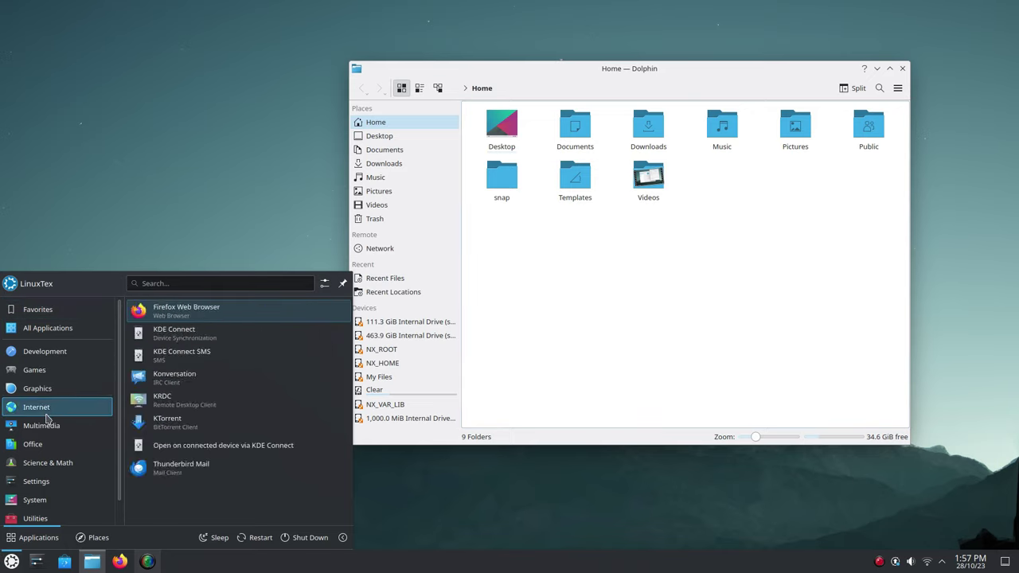
mouse_move(47, 428)
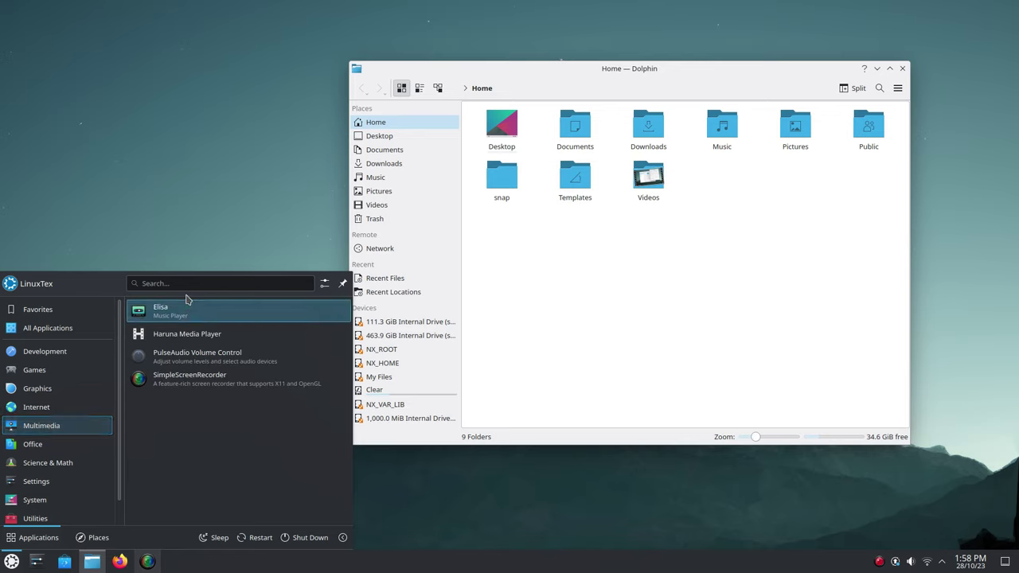
mouse_move(63, 447)
mouse_move(59, 469)
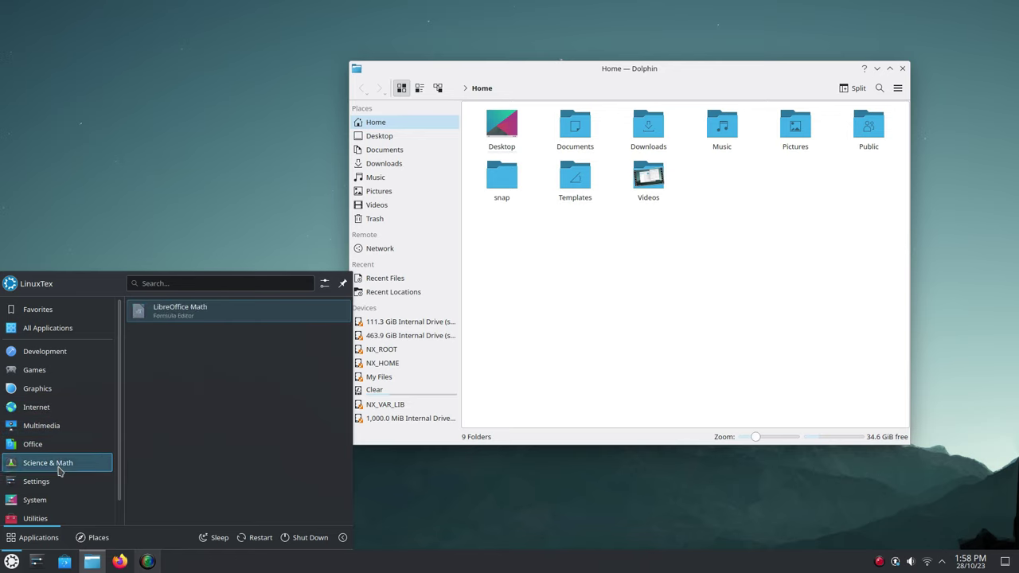
click(113, 233)
Step: Search the application launcher for "fire" and for "web"
key(super)
text(f)
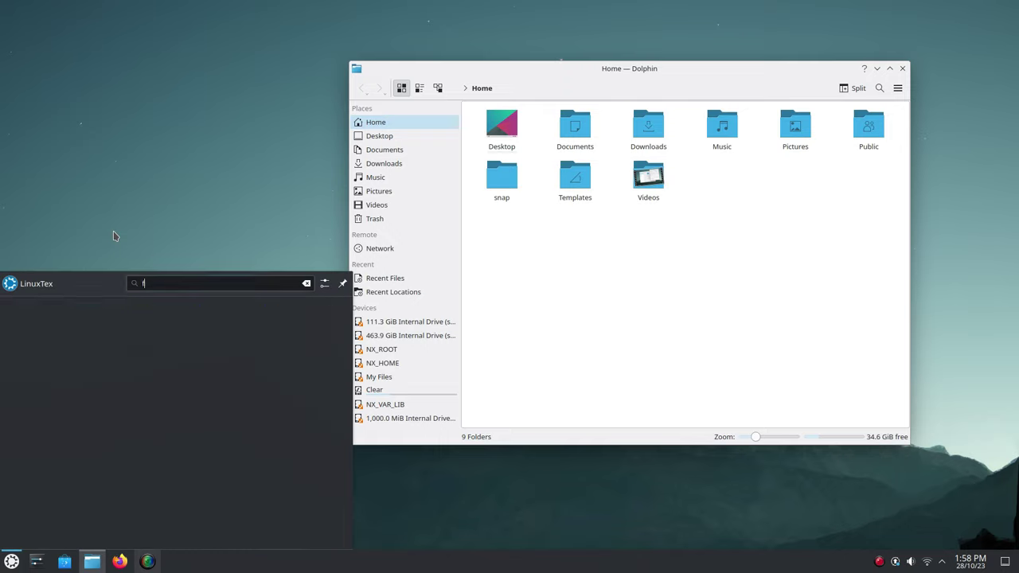
text(ire)
key(Return)
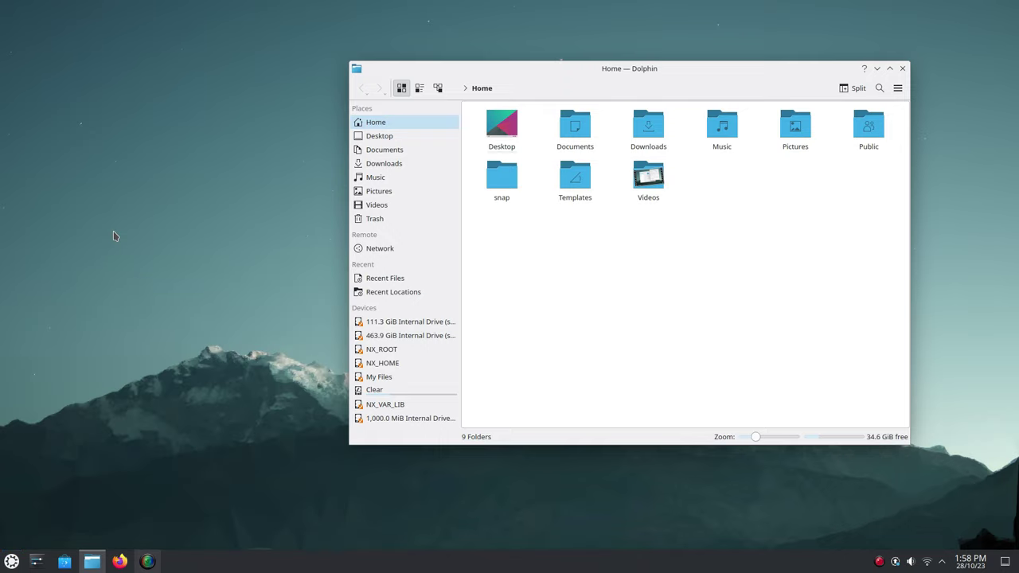
key(super)
text(web)
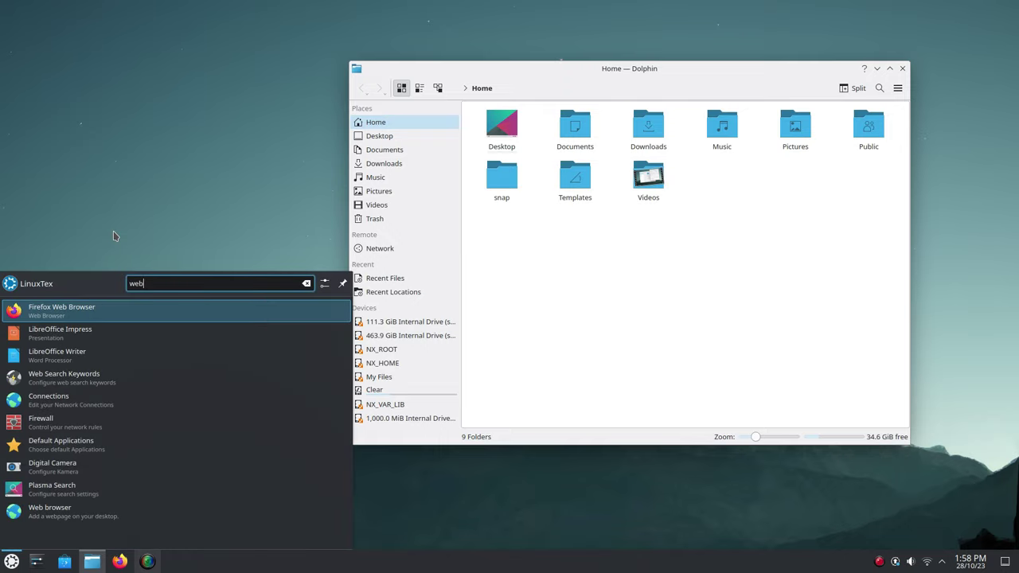
key(Escape)
Step: Search the application launcher for "office" and close the launcher
key(super)
text(office)
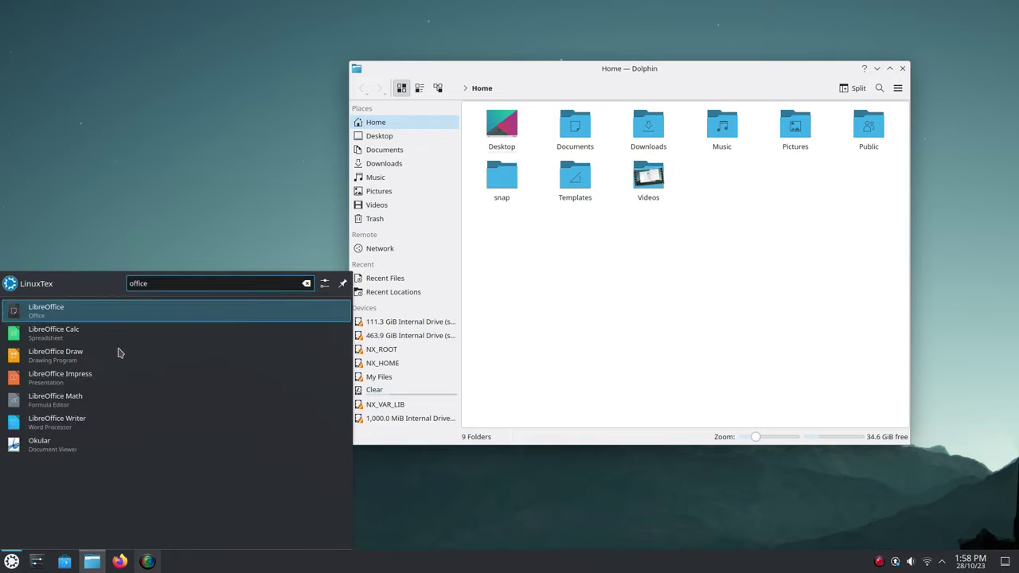
click(159, 172)
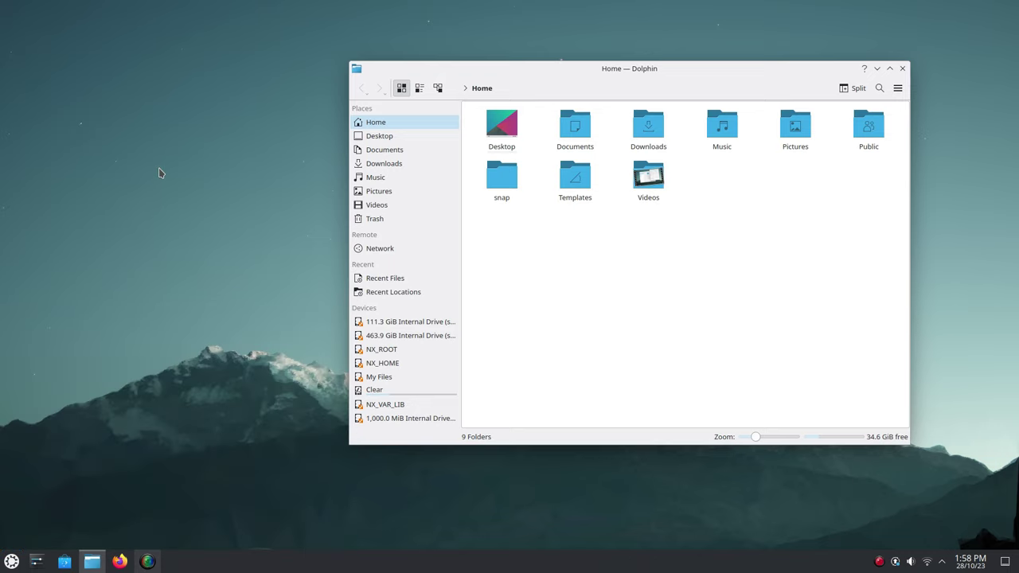
key(super)
key(Escape)
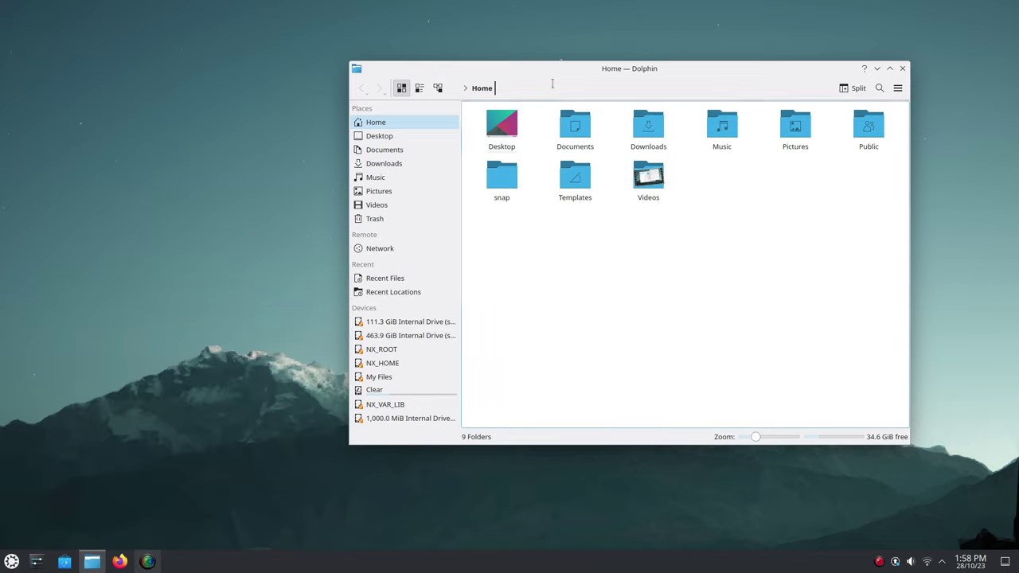
Step: Open a fresh Dolphin window on the Home folder and place it on the desktop's right half
drag(560, 77, 342, 152)
click(91, 562)
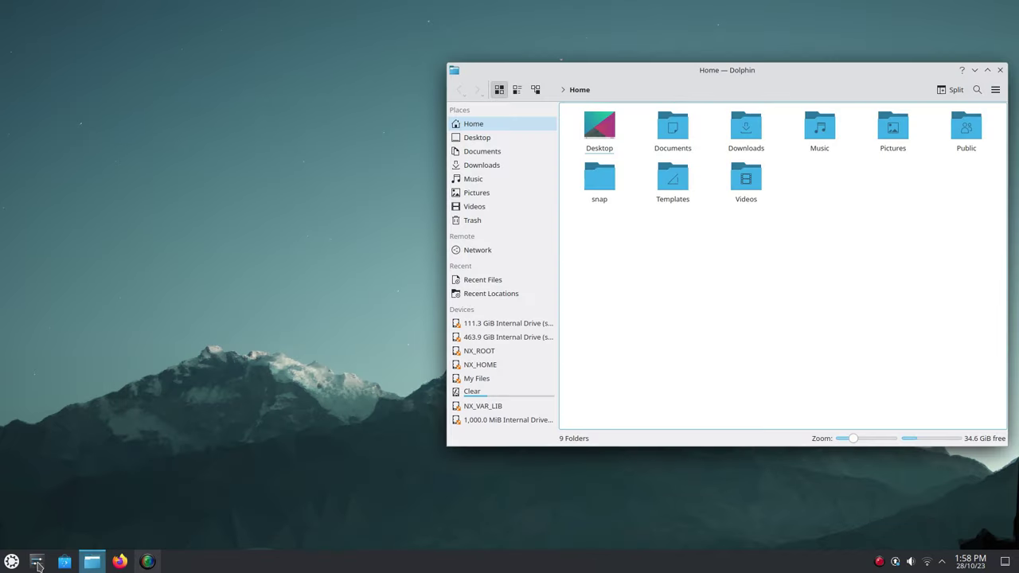
Step: Open System Settings over the Dolphin window, switch between the two and bring Dolphin back to the front
click(91, 561)
click(37, 562)
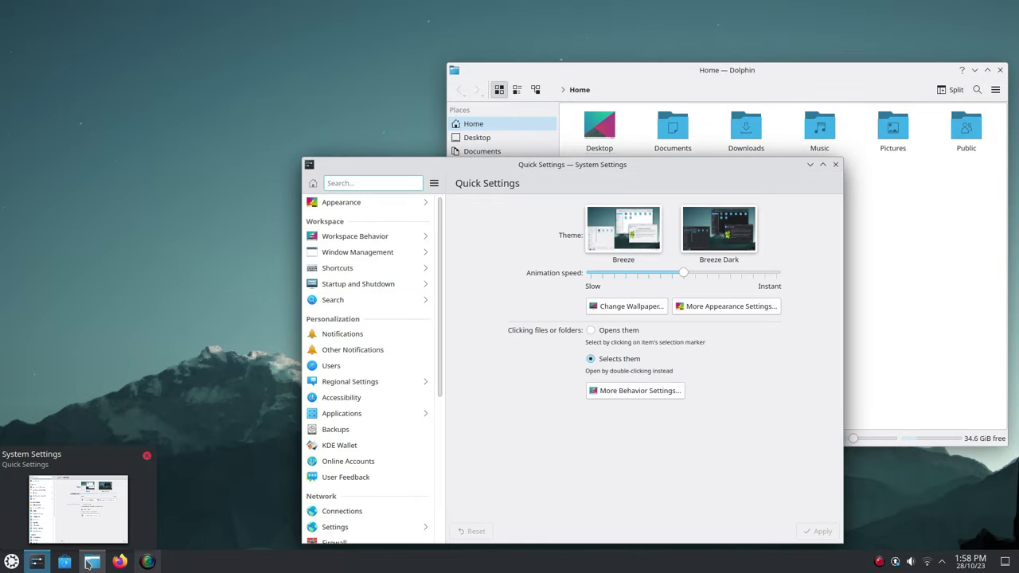
click(36, 562)
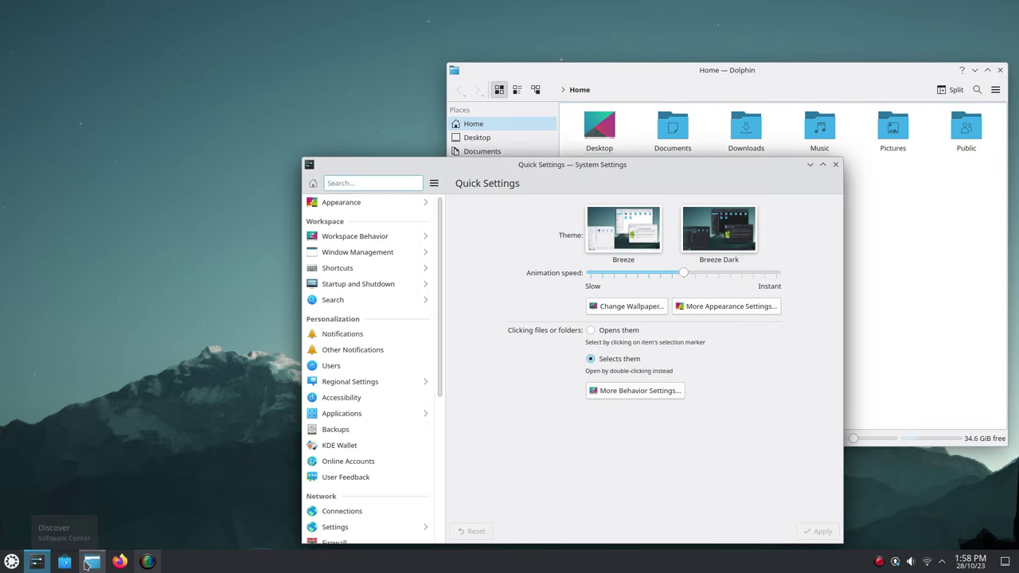
click(64, 562)
click(36, 562)
click(849, 342)
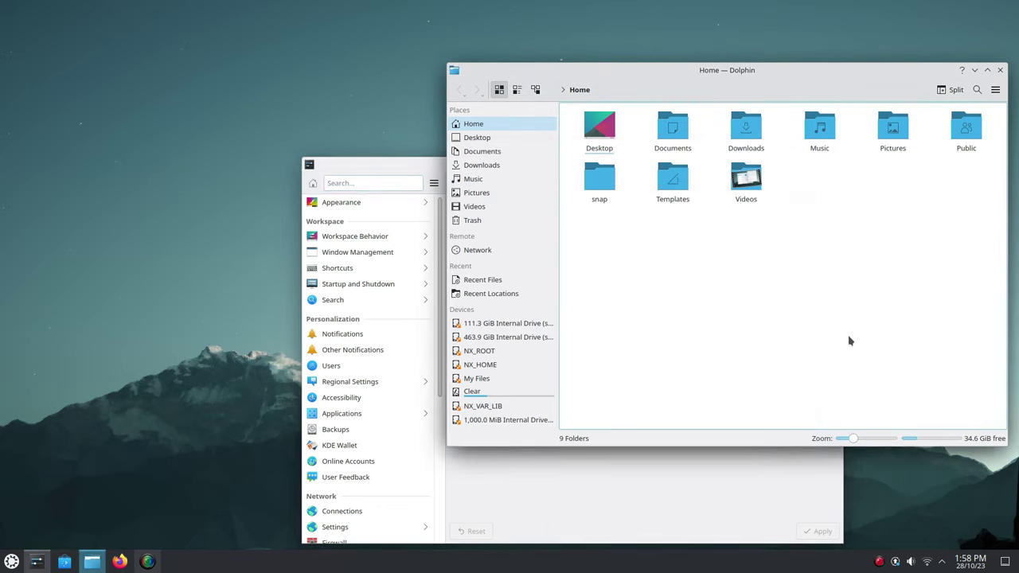
Step: Show the bare desktop and check the audio device volumes in the system tray, closing the view at the end
key(super+d)
click(912, 562)
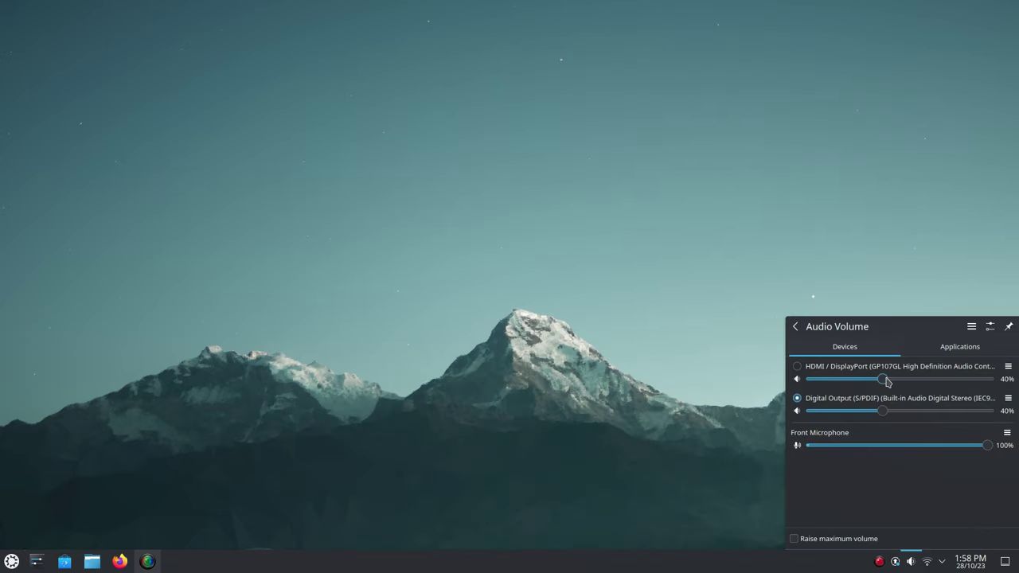
click(728, 420)
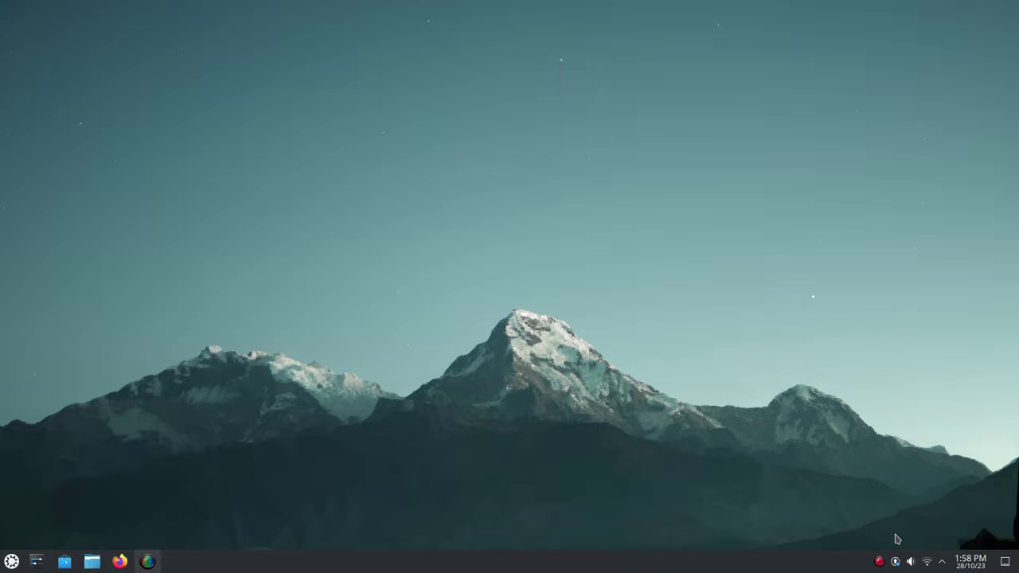
Step: Minimize and restore all open windows repeatedly to demonstrate showing the desktop
click(1005, 563)
click(1005, 562)
click(1005, 564)
click(1005, 564)
click(1004, 564)
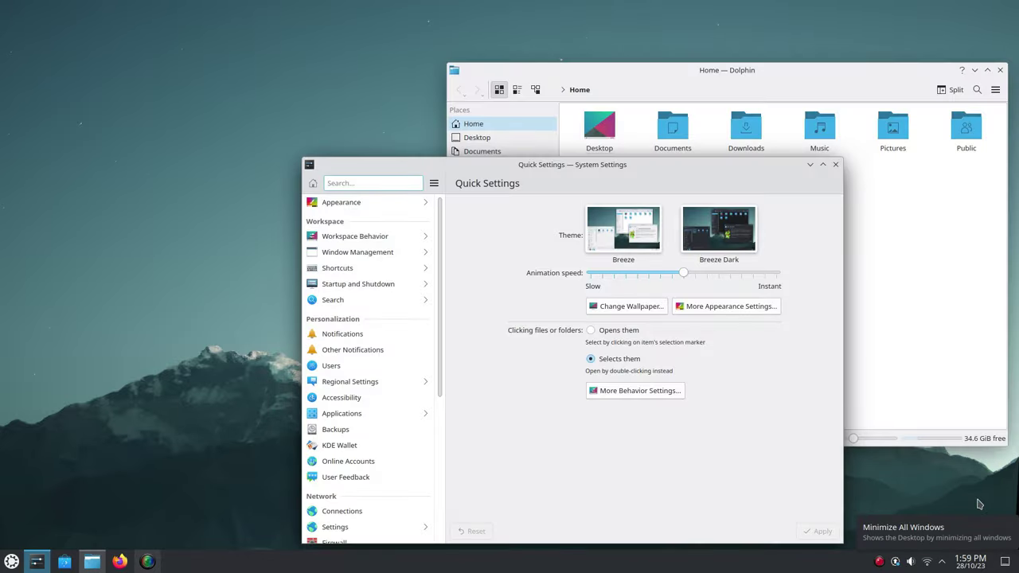
click(1005, 562)
click(1005, 565)
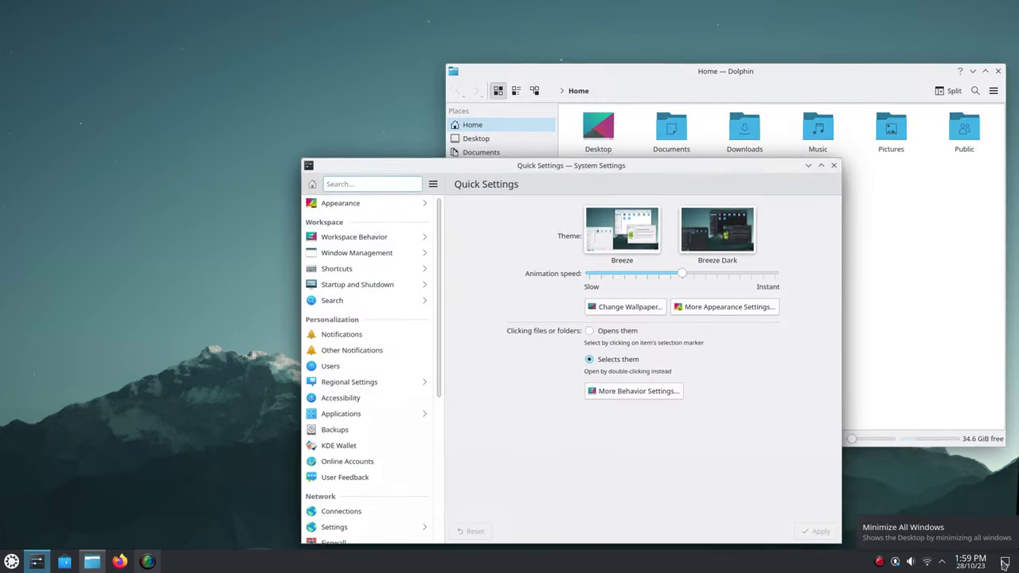
click(1005, 565)
click(1006, 564)
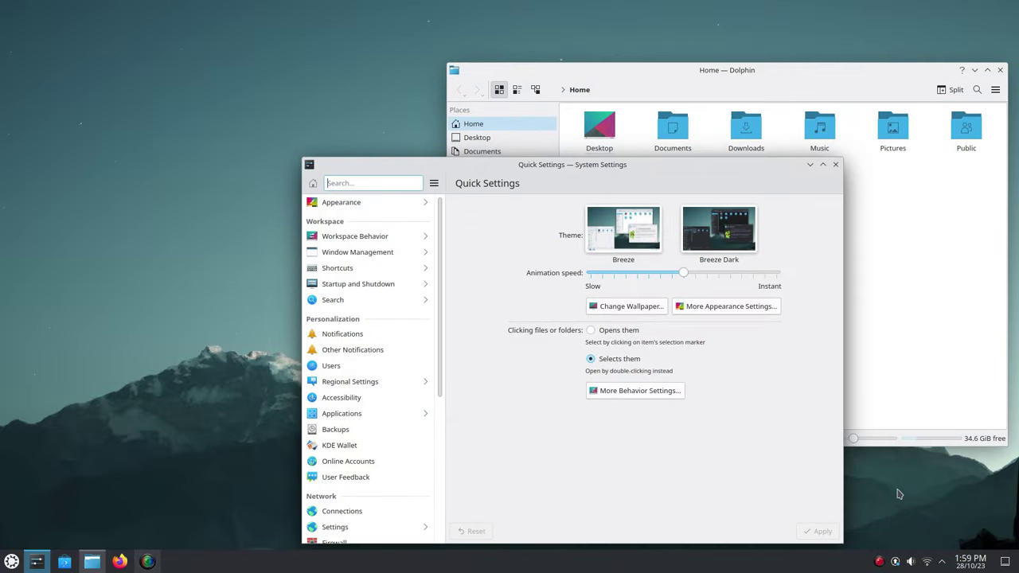
click(999, 170)
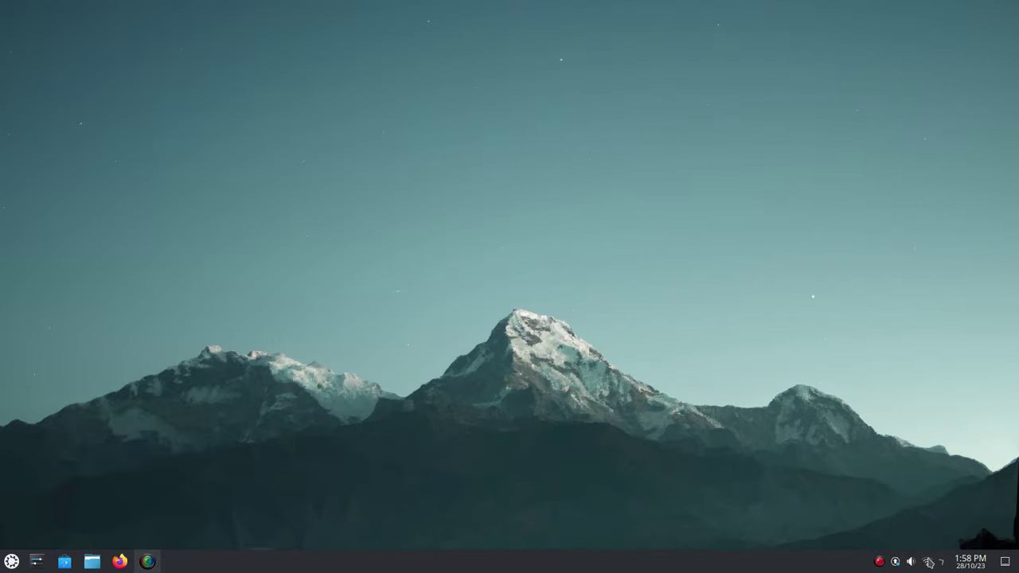
Step: View the available networks and expand the connected network's speed details, closing the view at the end
click(928, 562)
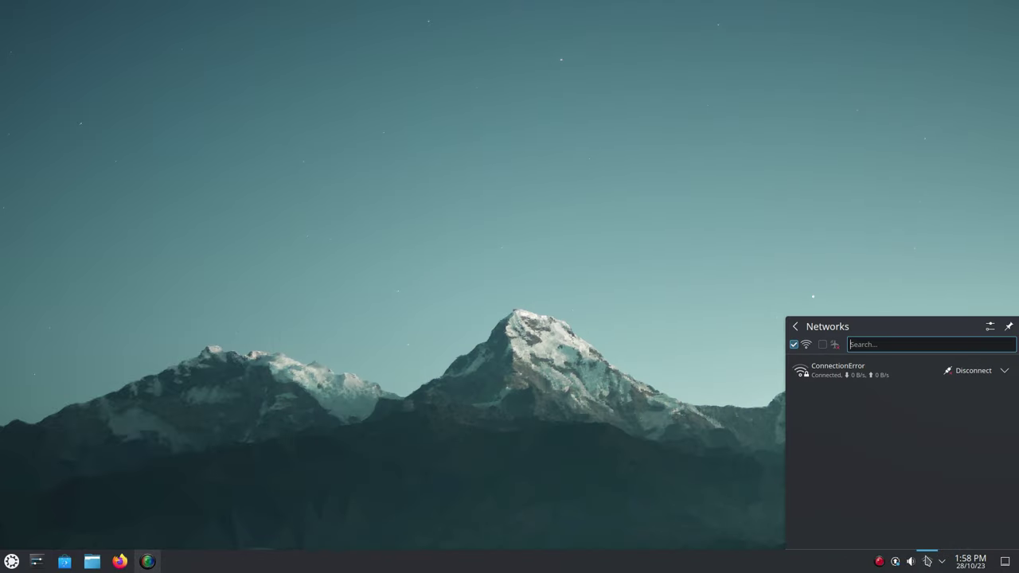
click(1005, 371)
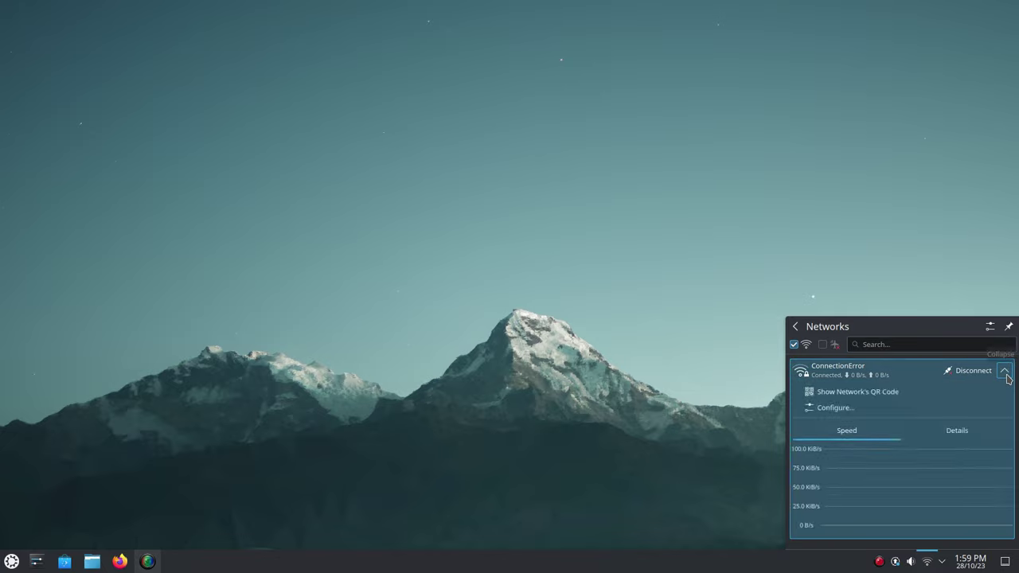
click(728, 273)
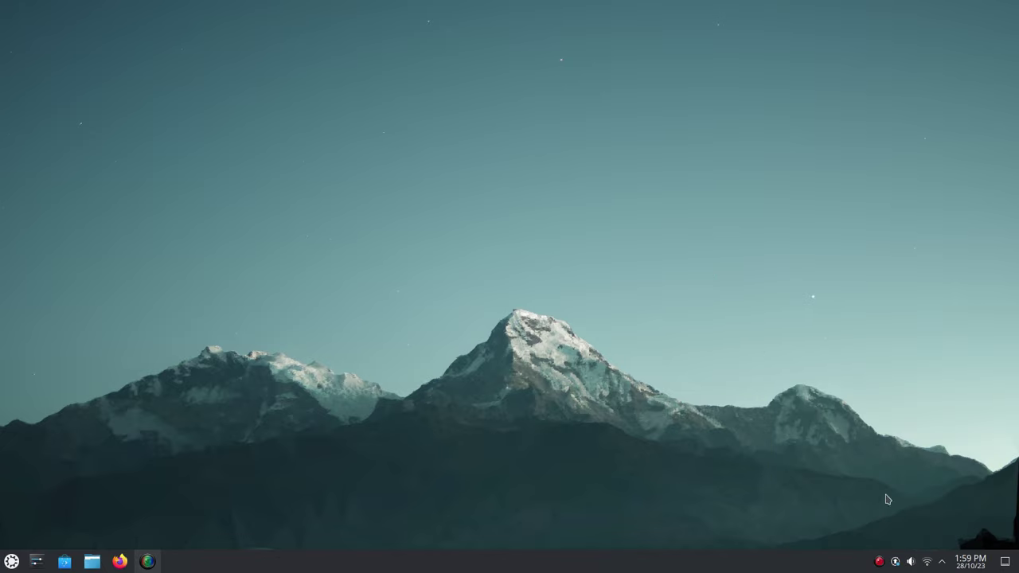
Step: Examine the hidden system tray entries including Notifications, and view the desktop's context menu without choosing anything
click(942, 561)
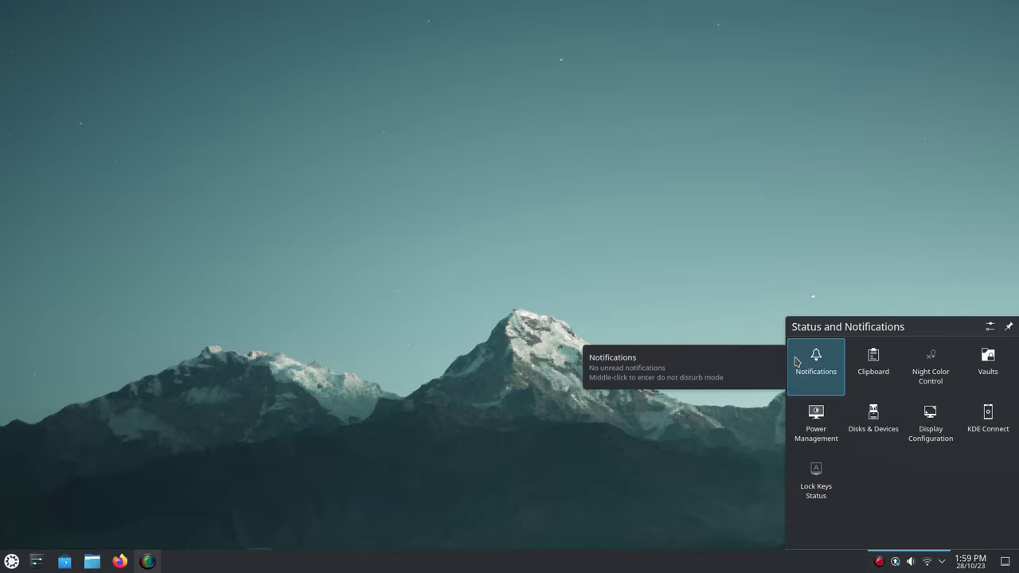
click(815, 358)
click(793, 316)
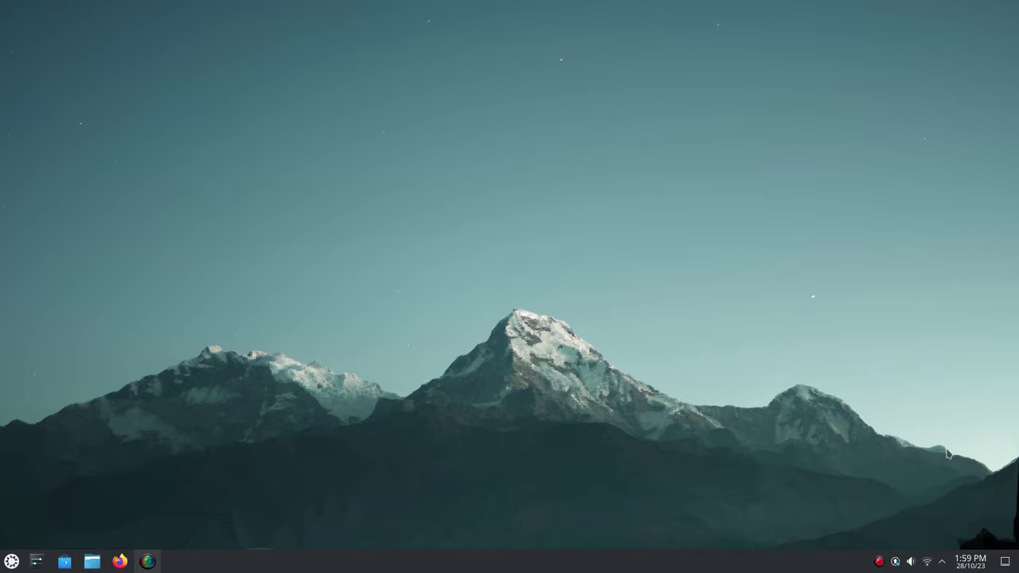
click(941, 561)
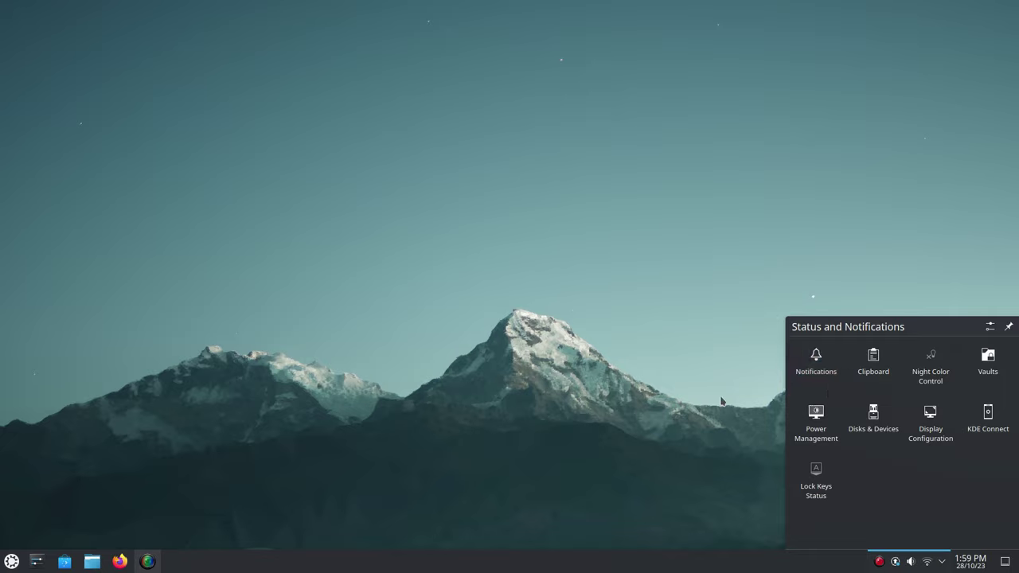
right_click(478, 345)
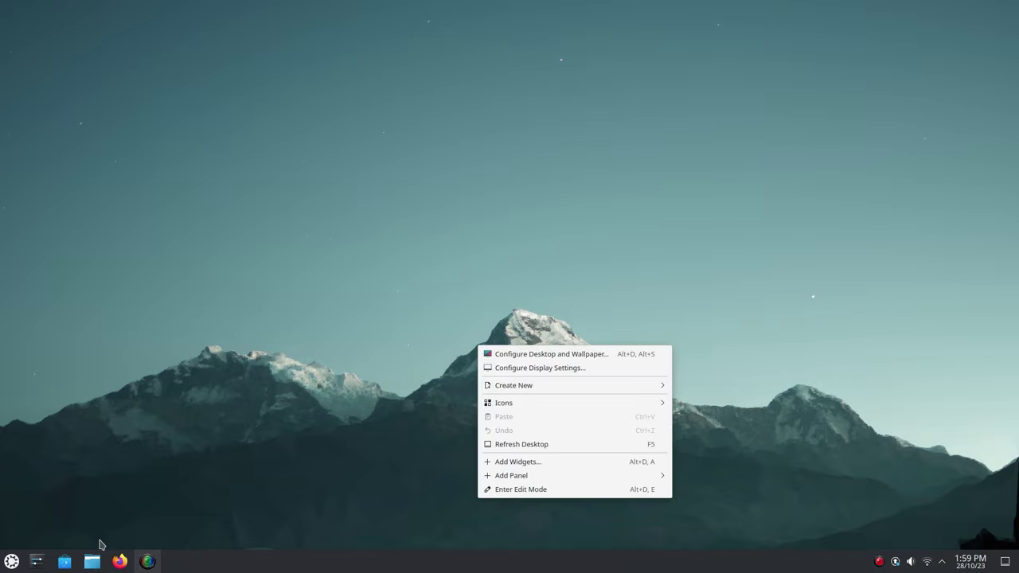
click(159, 472)
Step: Open System Settings nearer the desktop's centre and apply the Breeze Dark global theme with only its appearance settings
click(33, 562)
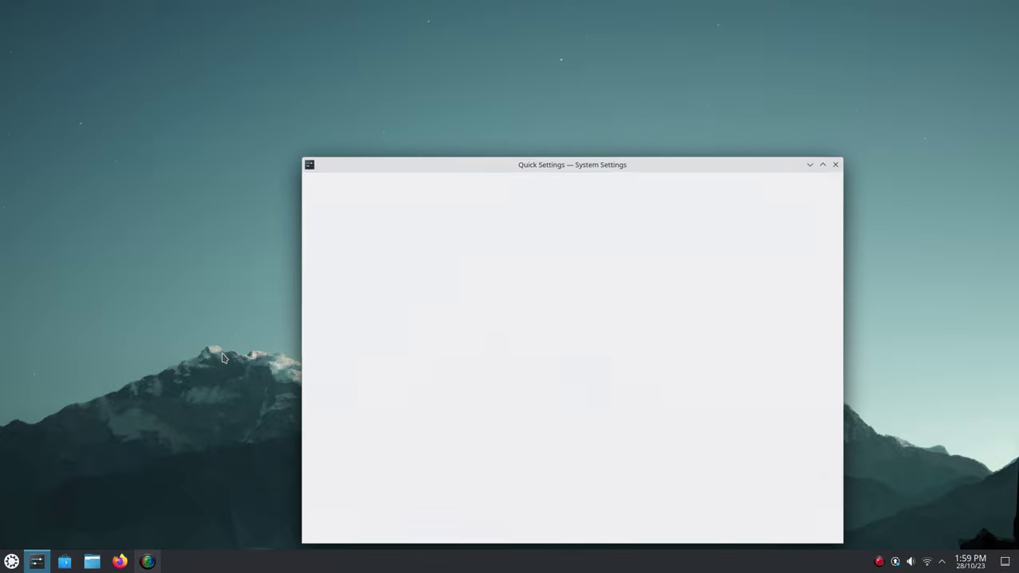
drag(511, 174, 410, 116)
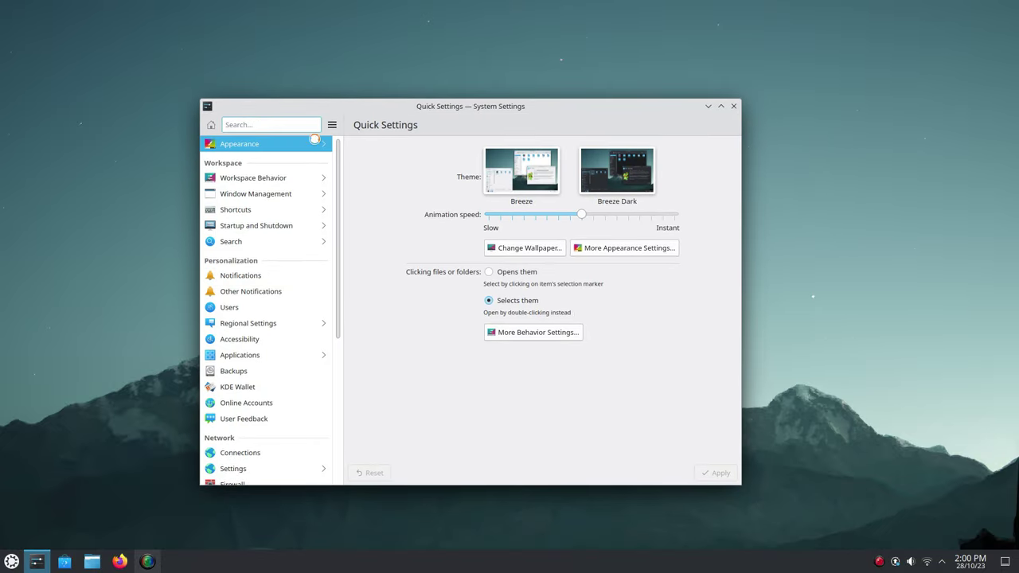
click(319, 144)
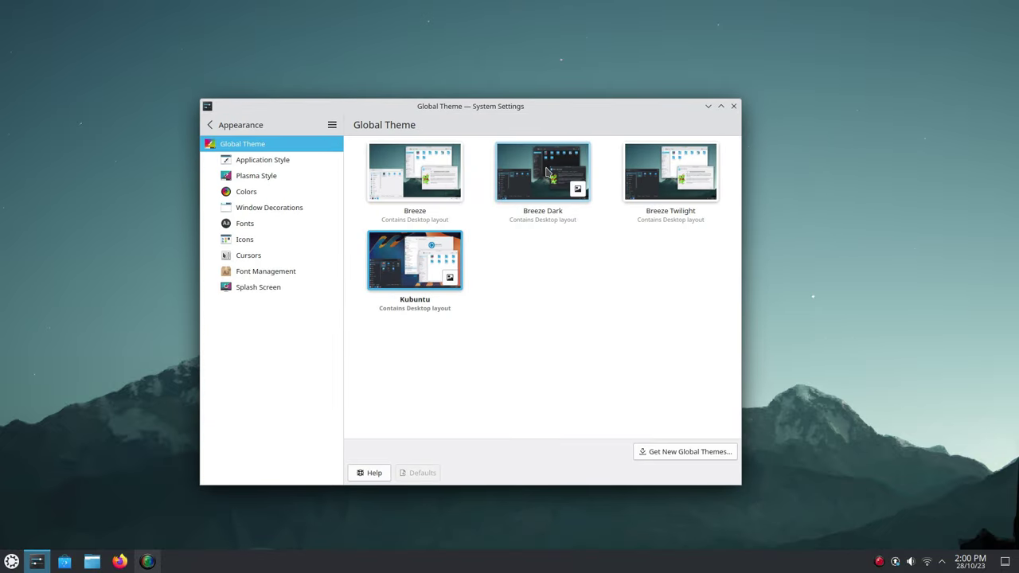
click(572, 157)
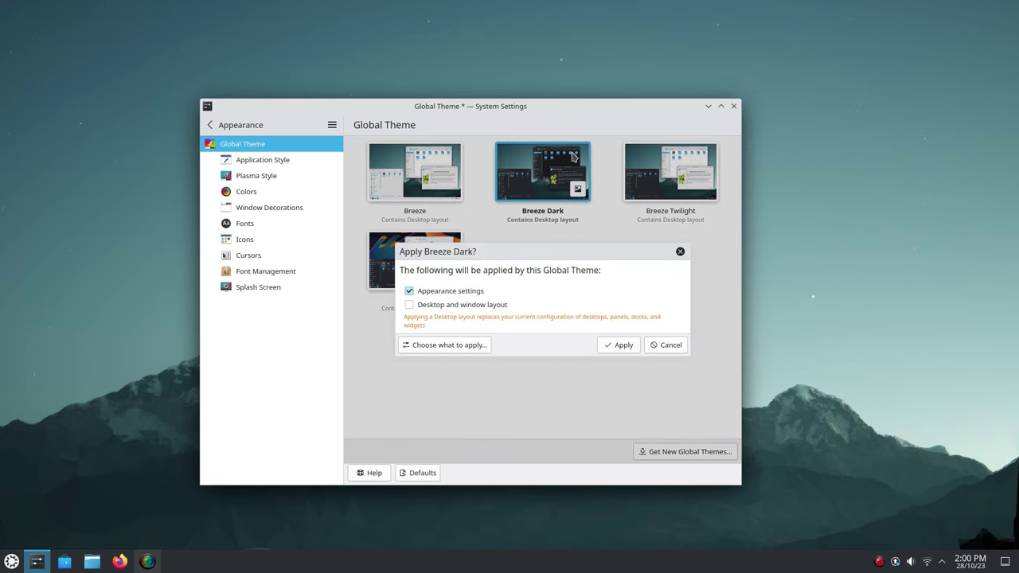
click(622, 346)
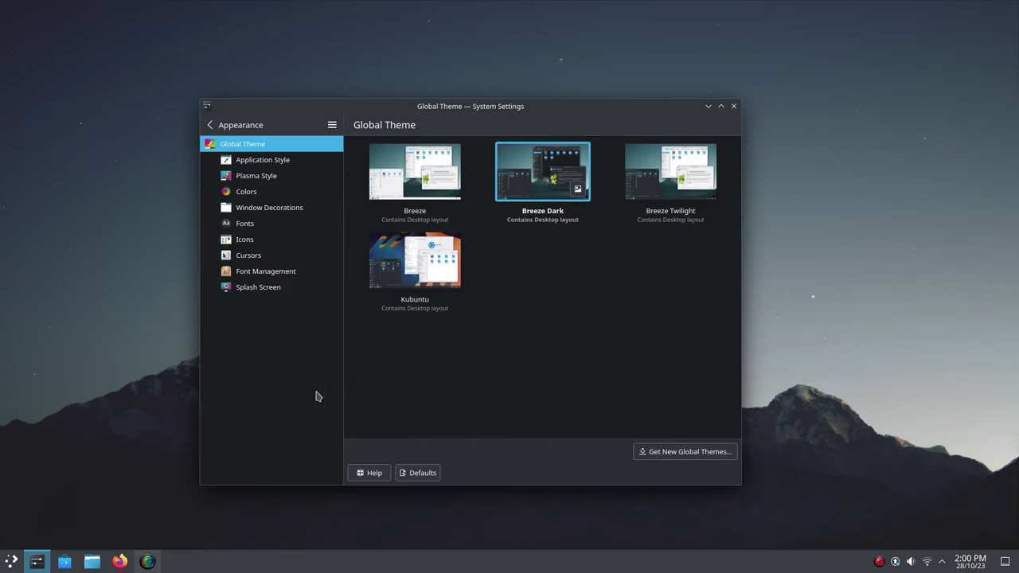
Step: Inspect the dark theme in the application launcher and Dolphin, and move Dolphin aside to uncover System Settings
click(10, 561)
key(Escape)
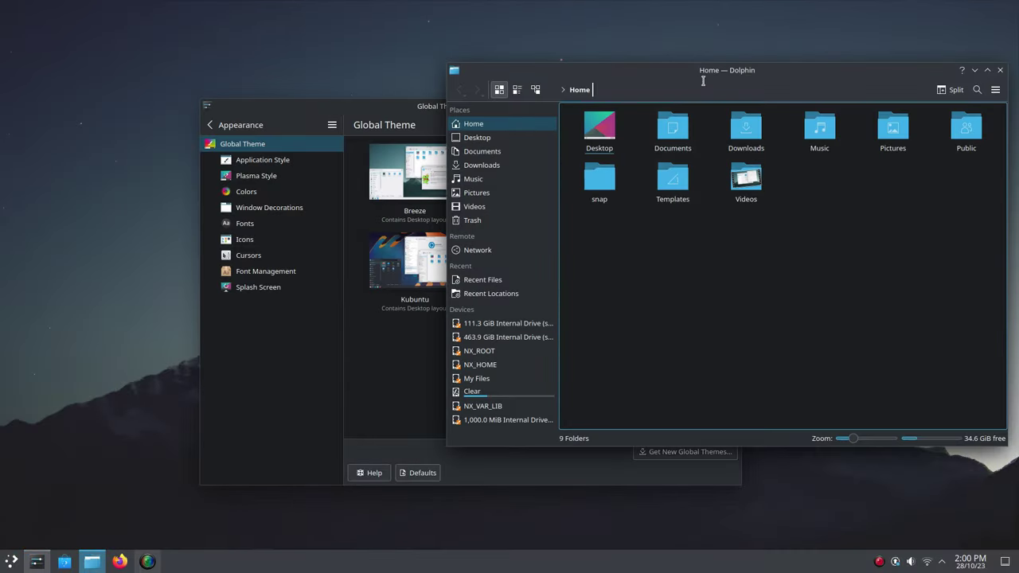
drag(682, 63, 477, 35)
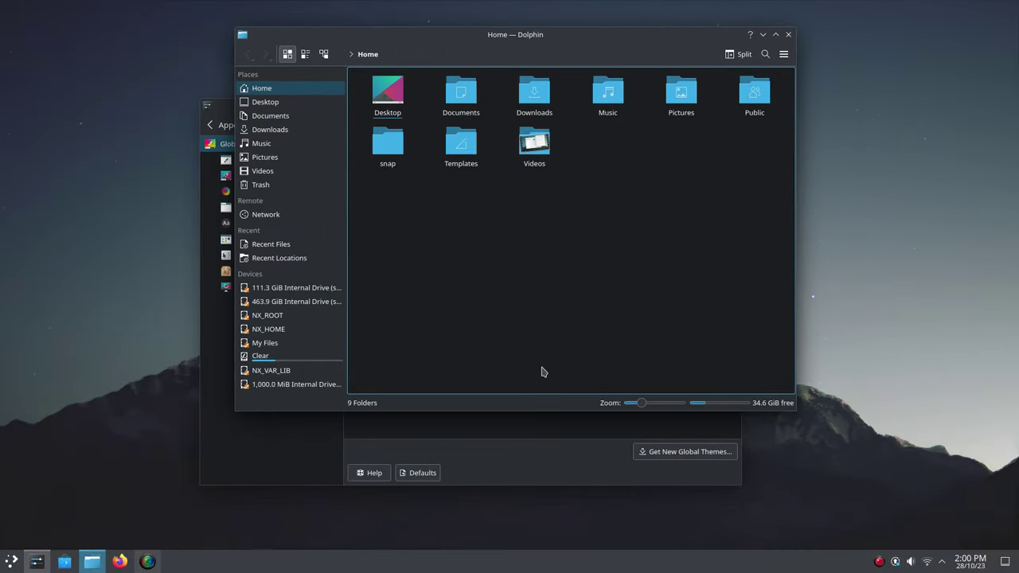
drag(638, 48, 874, 261)
click(602, 233)
Step: Apply the appearance settings of the Breeze global theme, followed by those of Kubuntu, and keep System Settings open
click(415, 191)
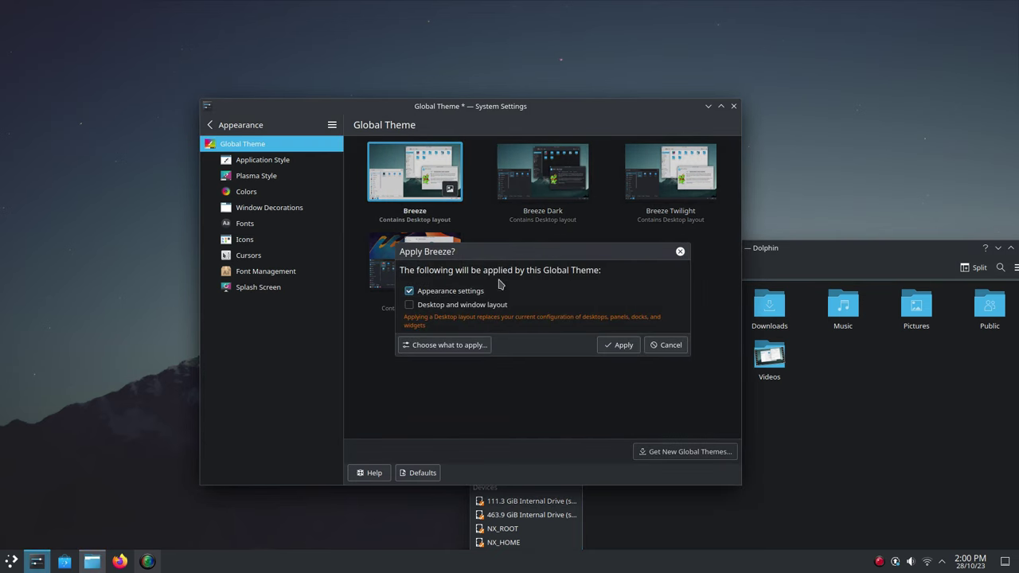
click(627, 349)
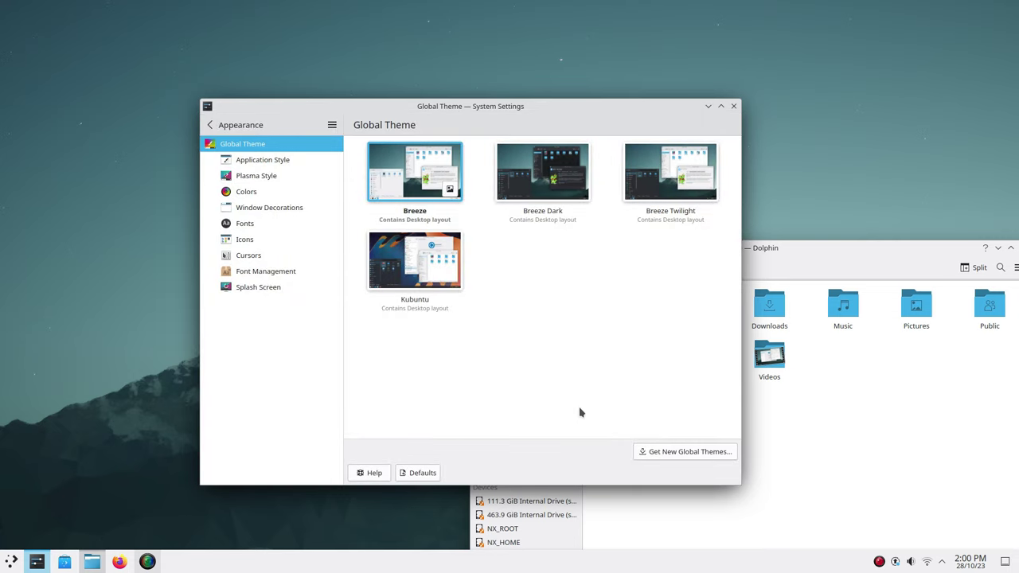
click(406, 263)
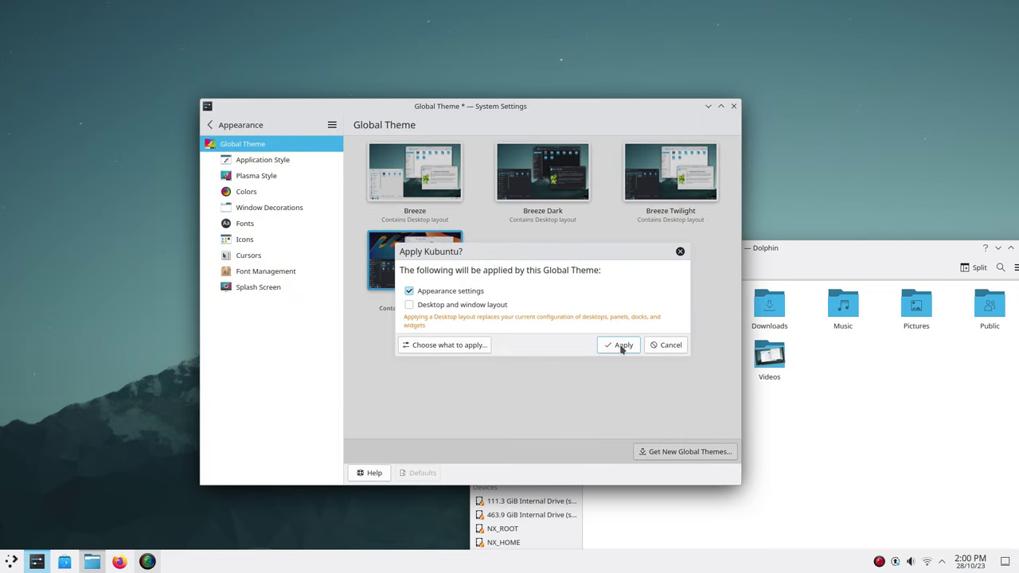
click(622, 346)
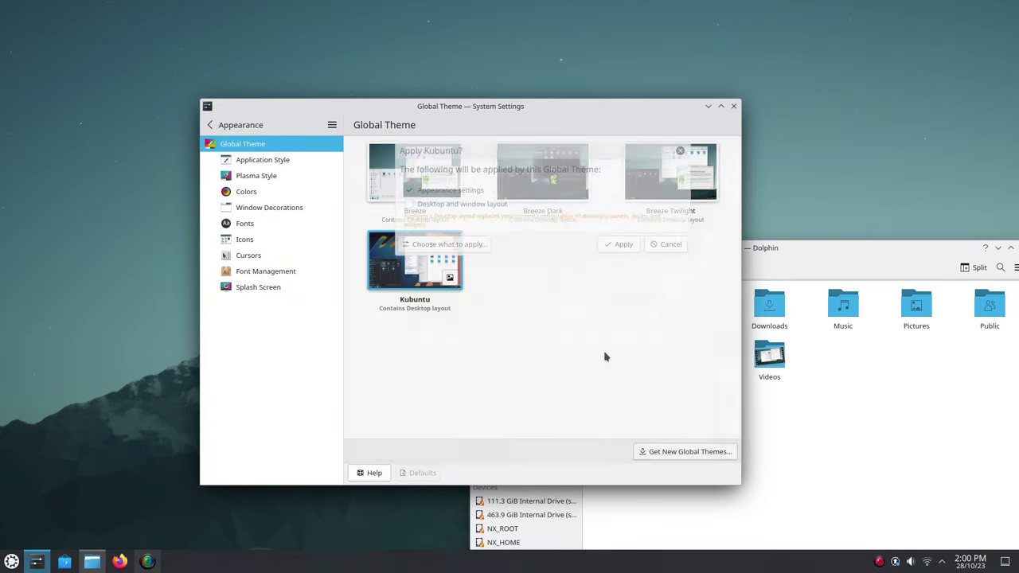
click(37, 562)
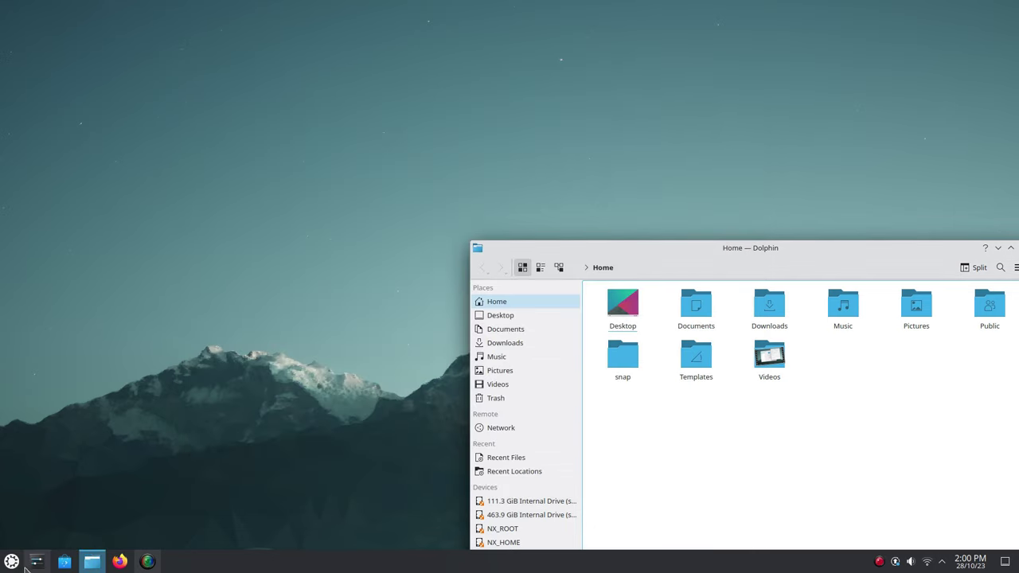
click(37, 561)
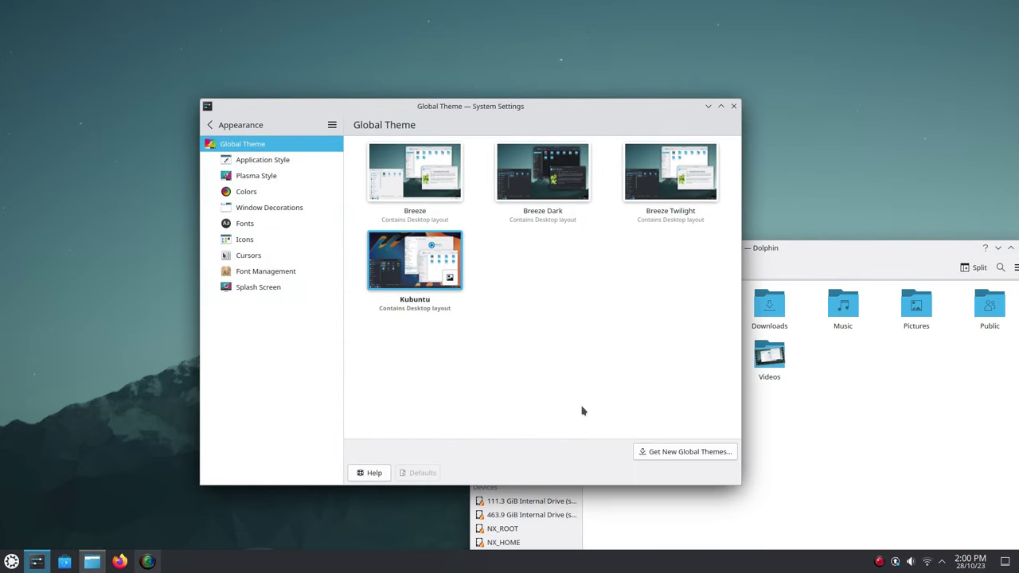
Step: View the Application Style and Plasma Style choices in the appearance settings
click(301, 160)
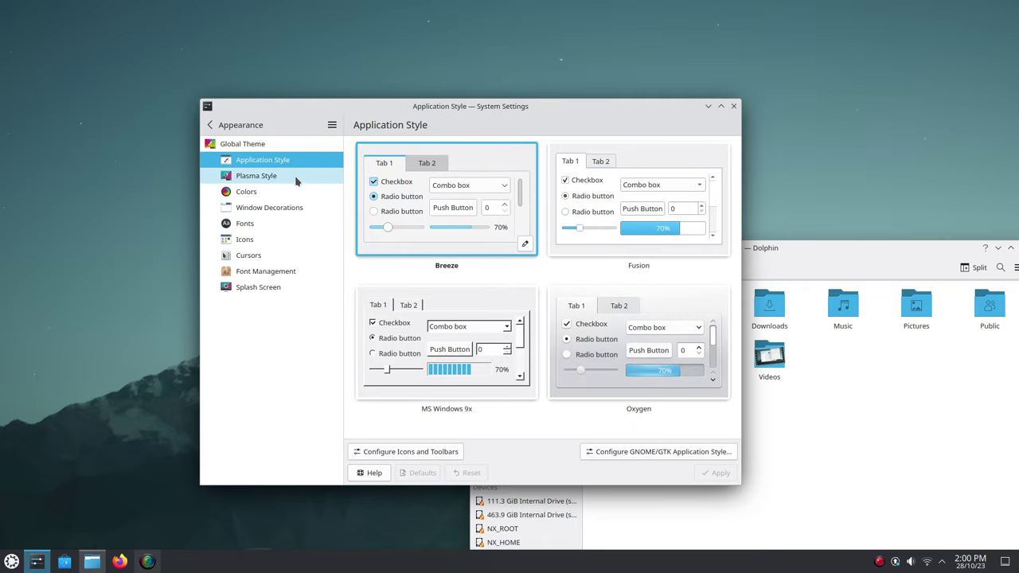
click(295, 183)
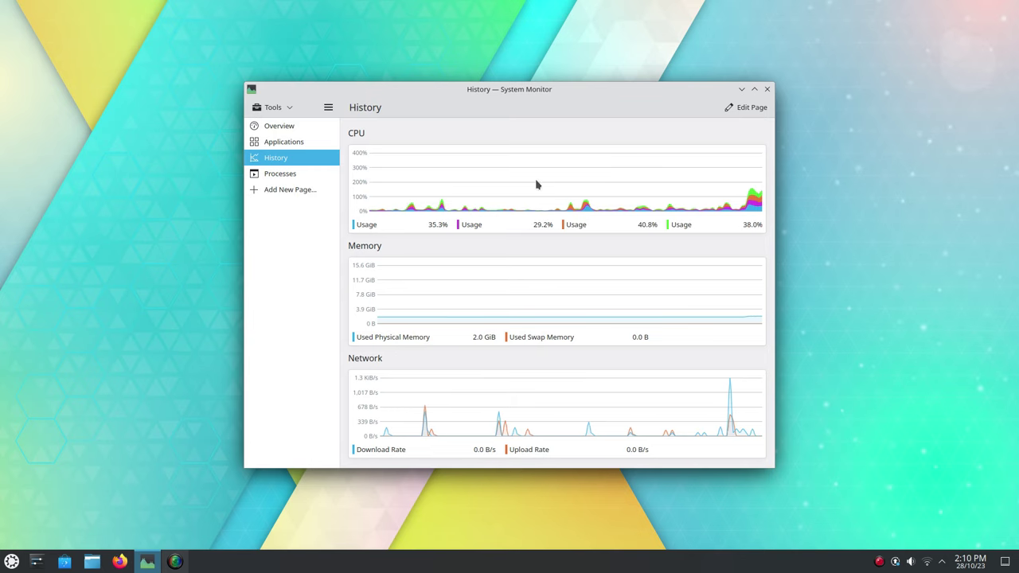
Step: Examine System Monitor's Applications and Overview pages, including the list of running applications
click(290, 145)
click(296, 126)
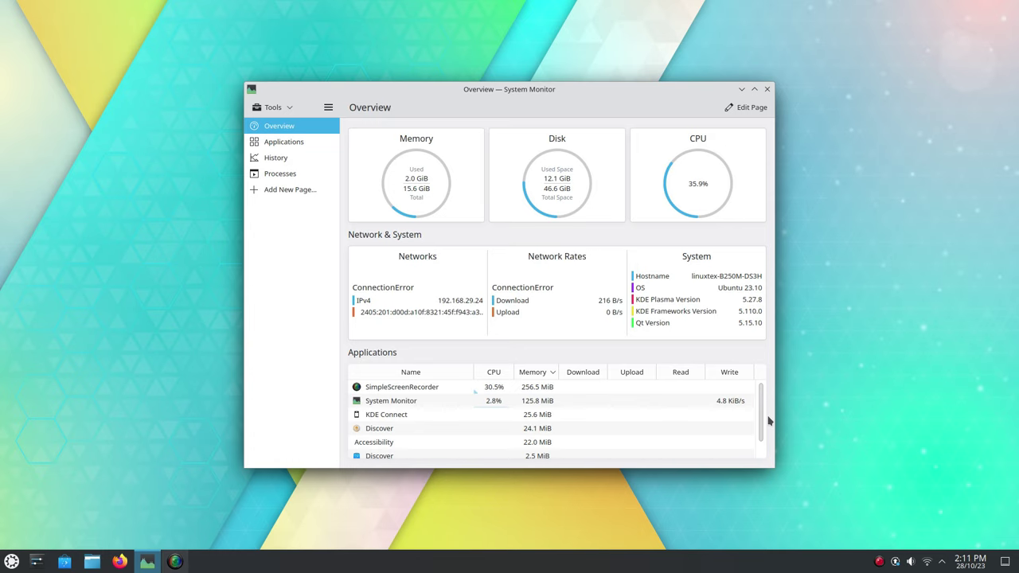
scroll(757, 409, down, 1)
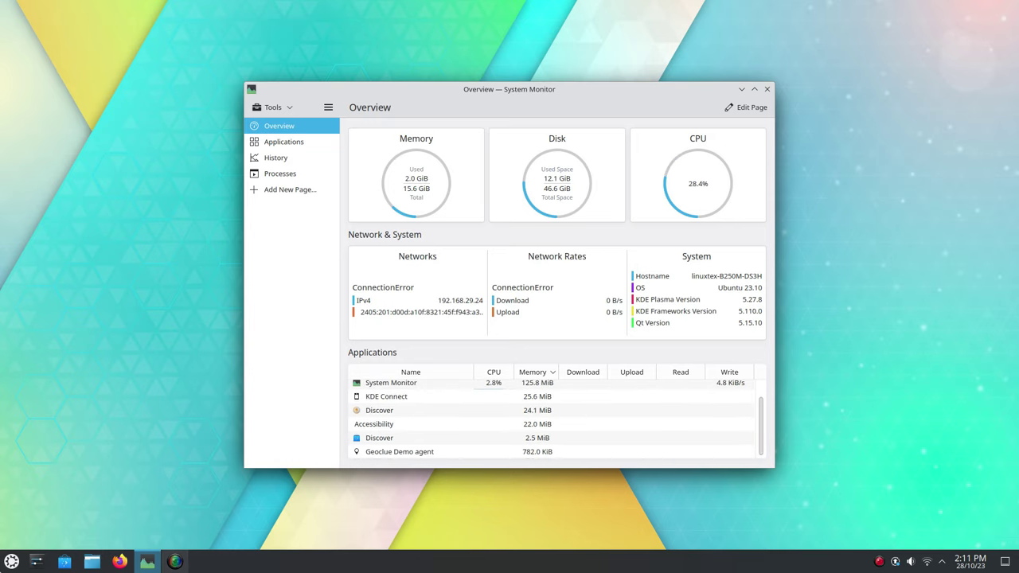
Step: Open Dolphin and System Settings alongside System Monitor
click(94, 562)
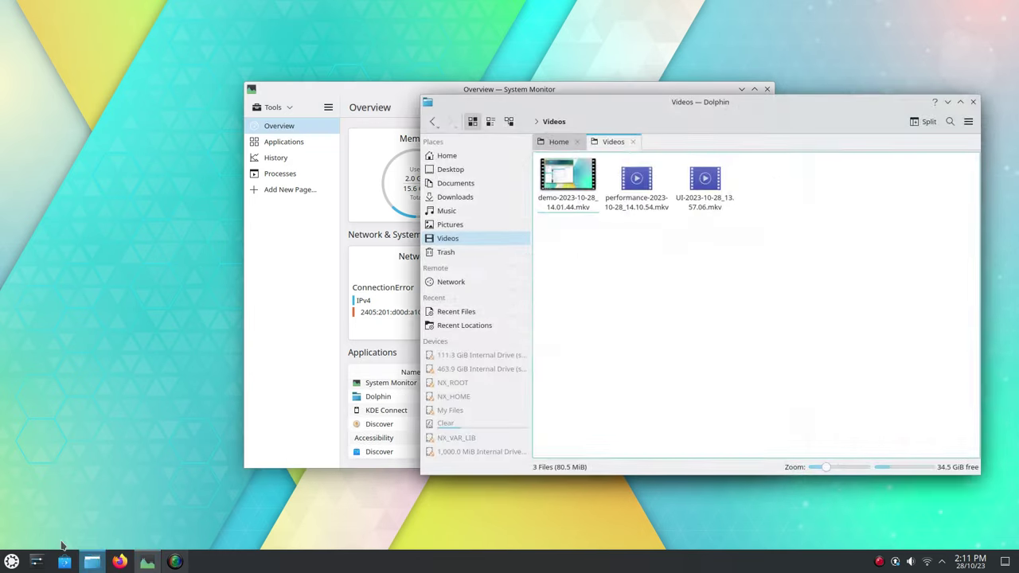
click(37, 563)
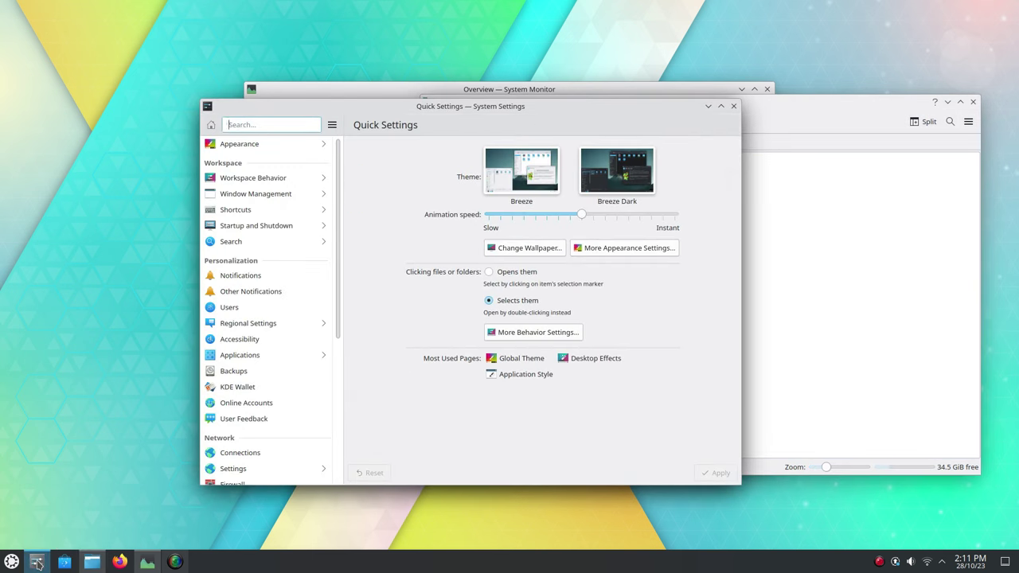
Step: Open Firefox in a non-maximized window, and bring Dolphin and System Settings to the front
click(118, 562)
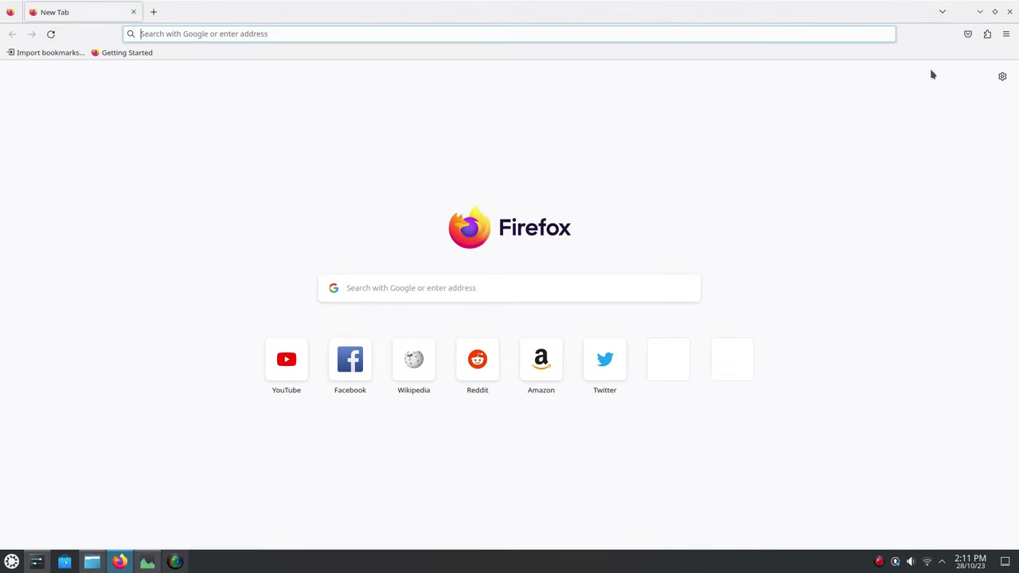
click(995, 11)
click(867, 260)
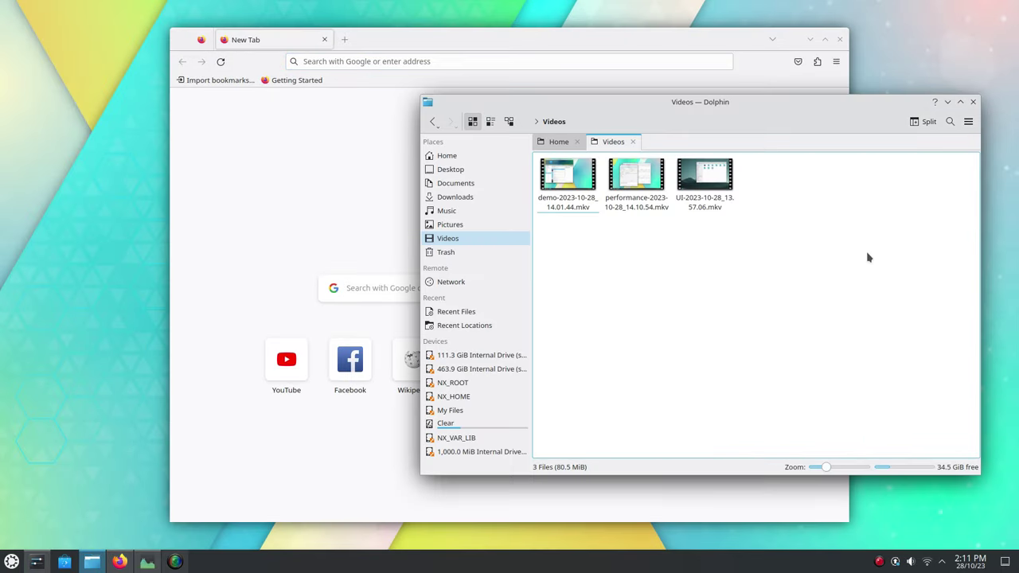
click(35, 562)
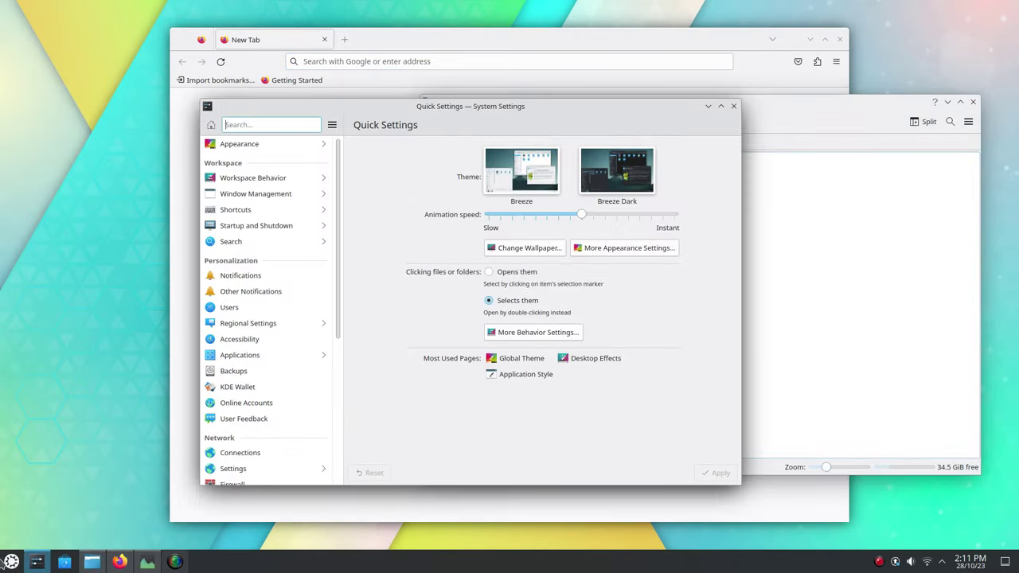
Step: Launch the Ark archiving tool, followed by the Elisa music player
click(11, 562)
mouse_move(49, 347)
mouse_move(50, 327)
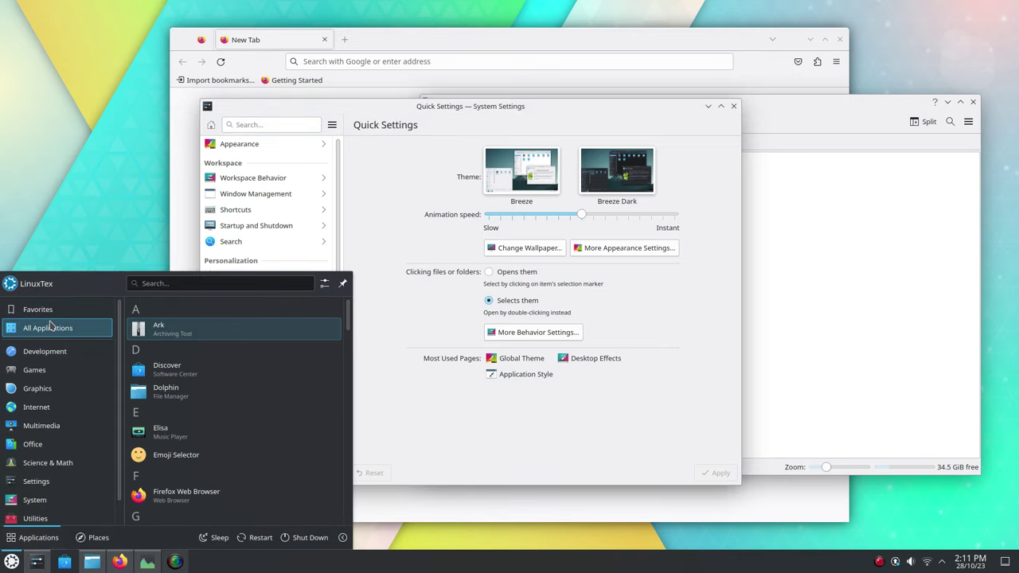
click(196, 332)
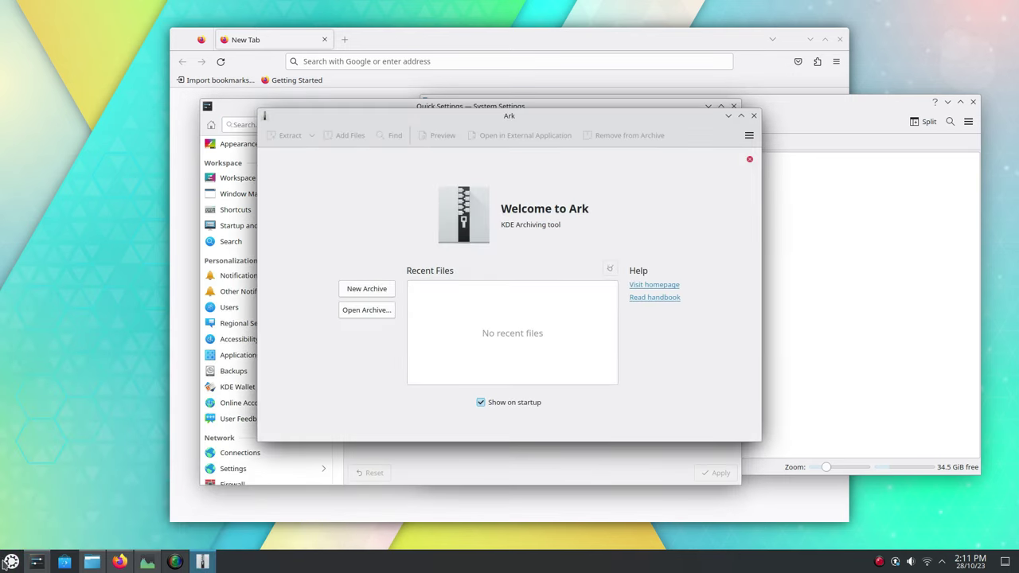
click(12, 562)
mouse_move(70, 321)
key(alt+shift+F12)
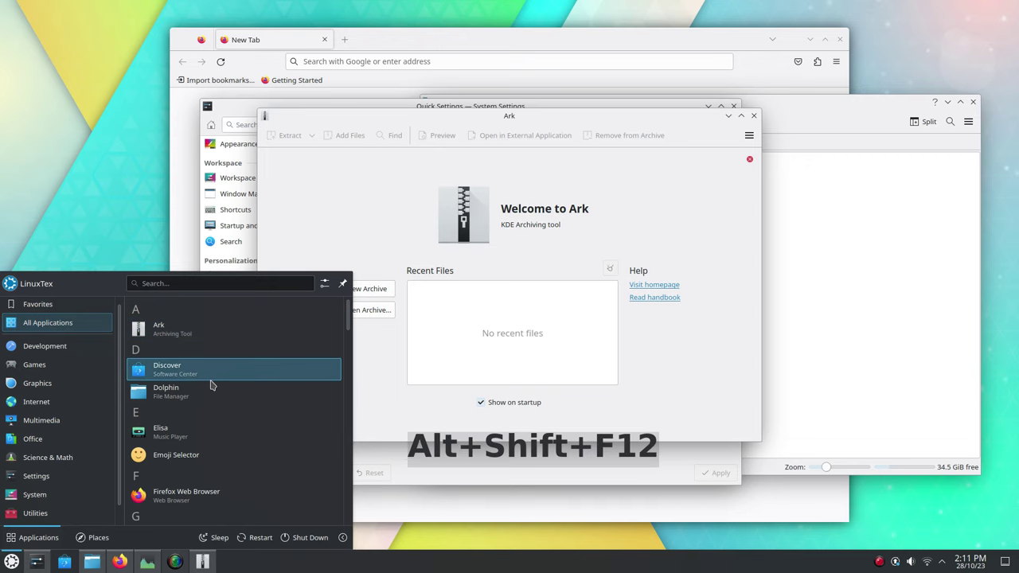
click(202, 444)
Step: Launch the Gwenview image viewer and Info Center from the list of all applications
click(11, 562)
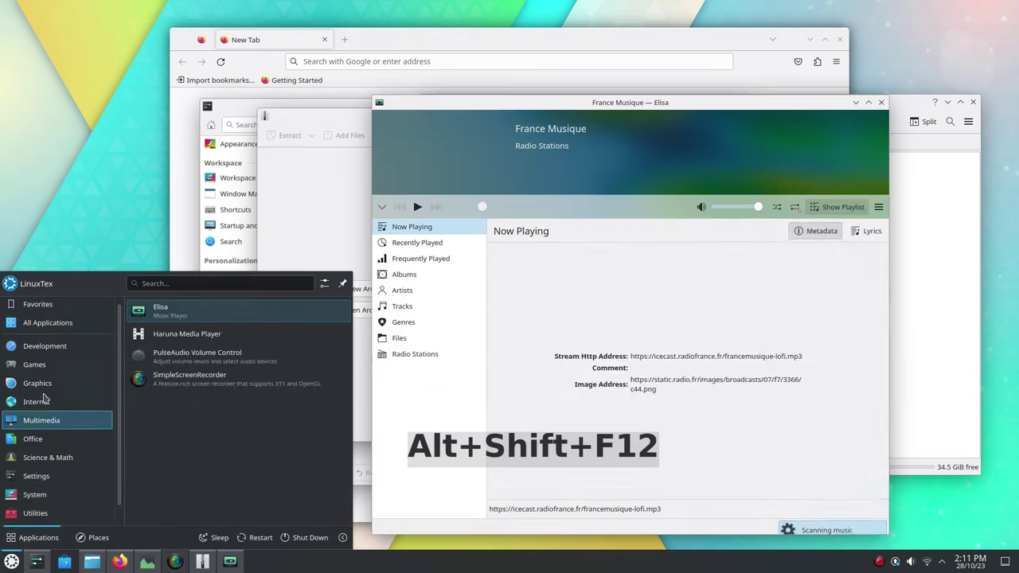
mouse_move(49, 326)
scroll(210, 405, down, 3)
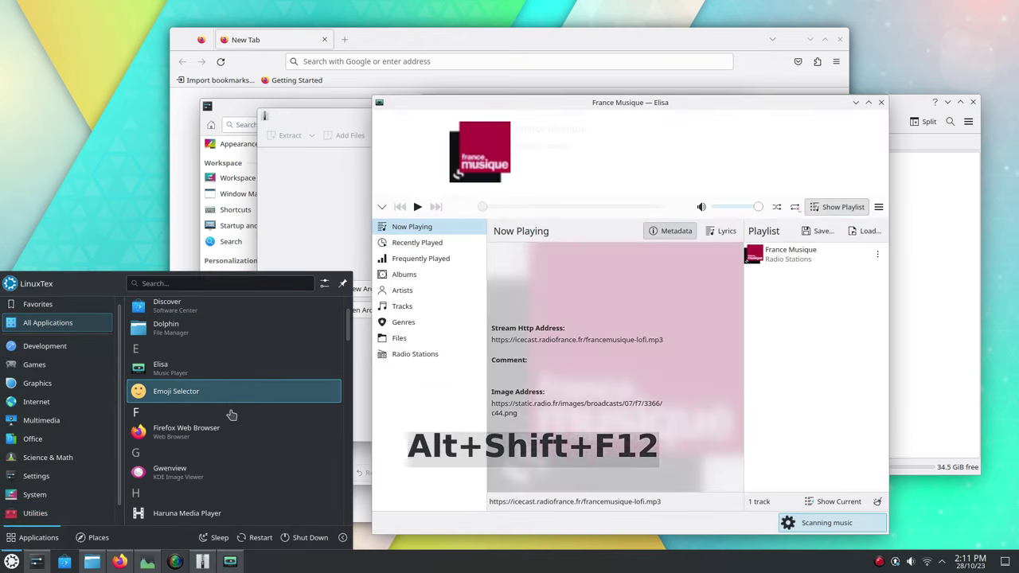
click(212, 434)
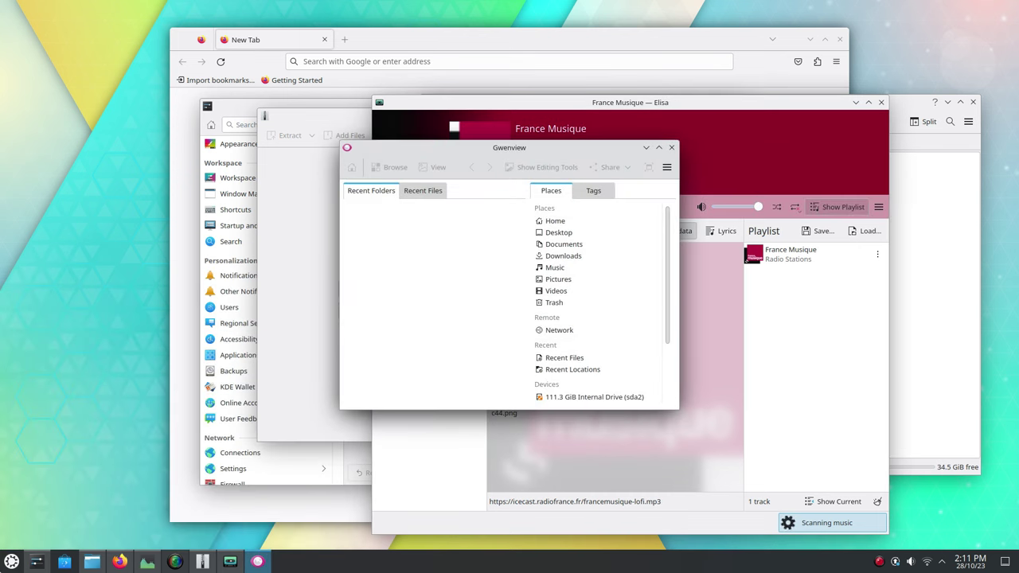
click(11, 562)
mouse_move(25, 416)
mouse_move(32, 325)
scroll(199, 424, down, 3)
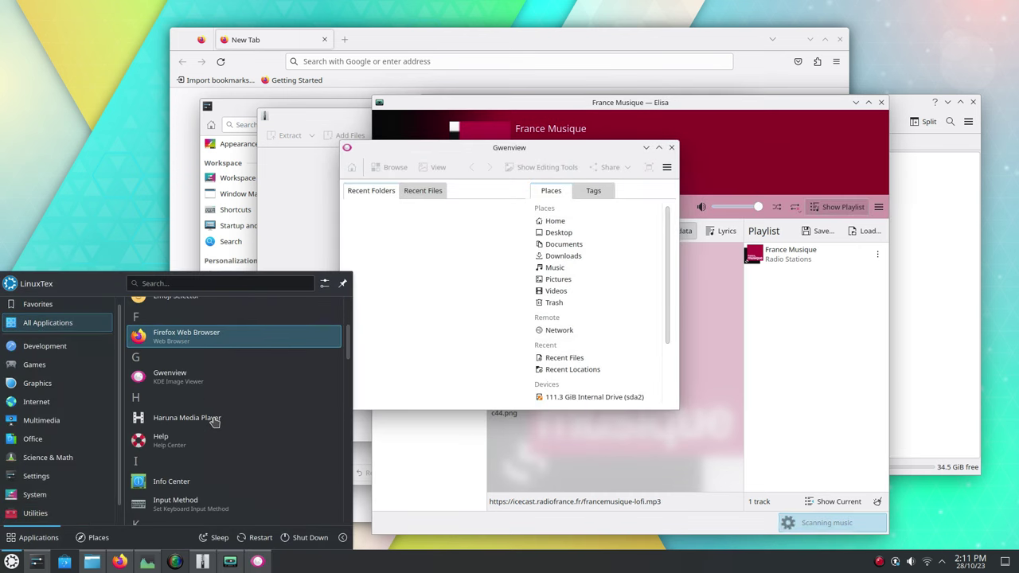
scroll(226, 422, down, 1)
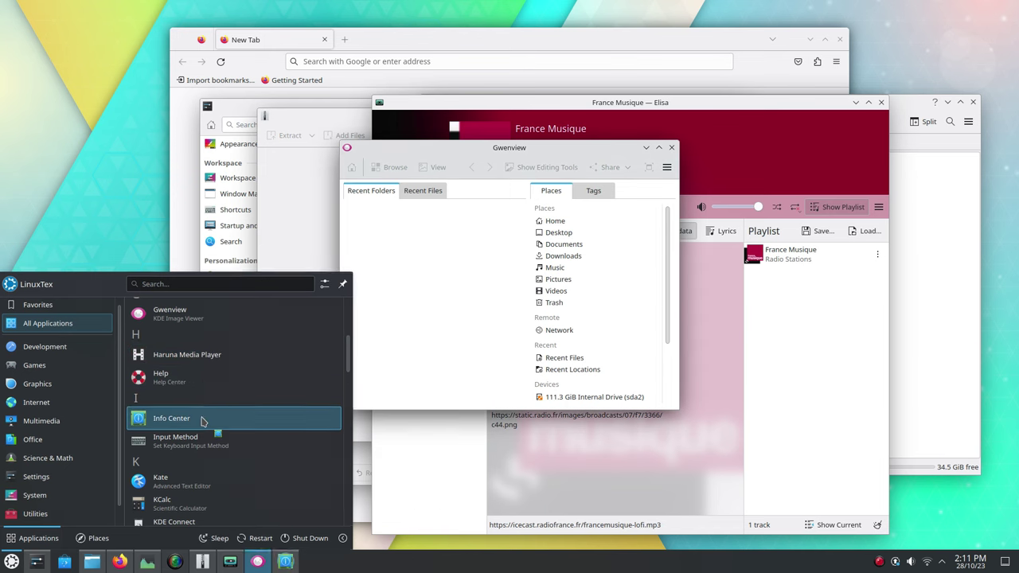
click(205, 421)
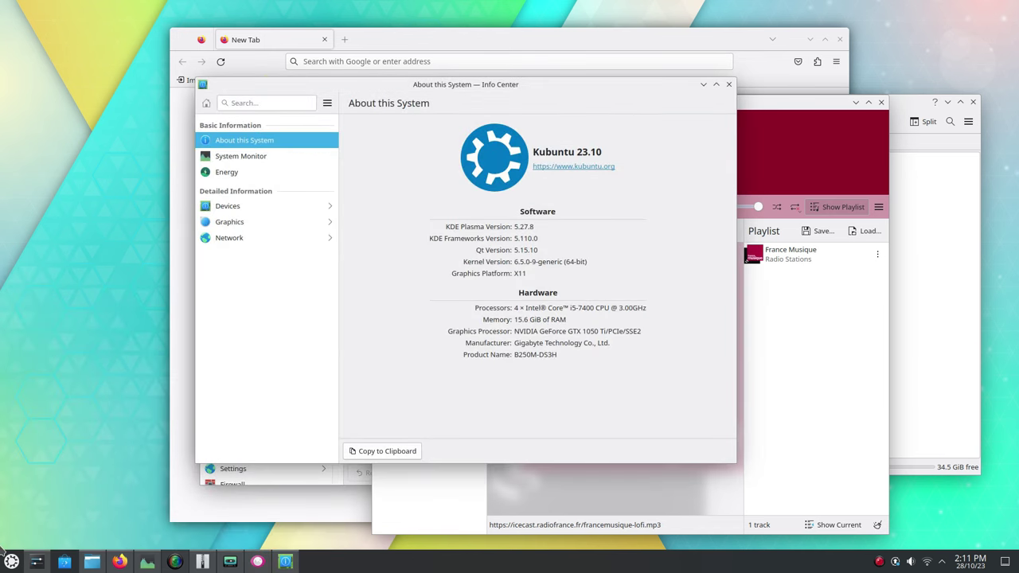
Step: Launch two instances of the KCalc scientific calculator
click(4, 562)
mouse_move(71, 329)
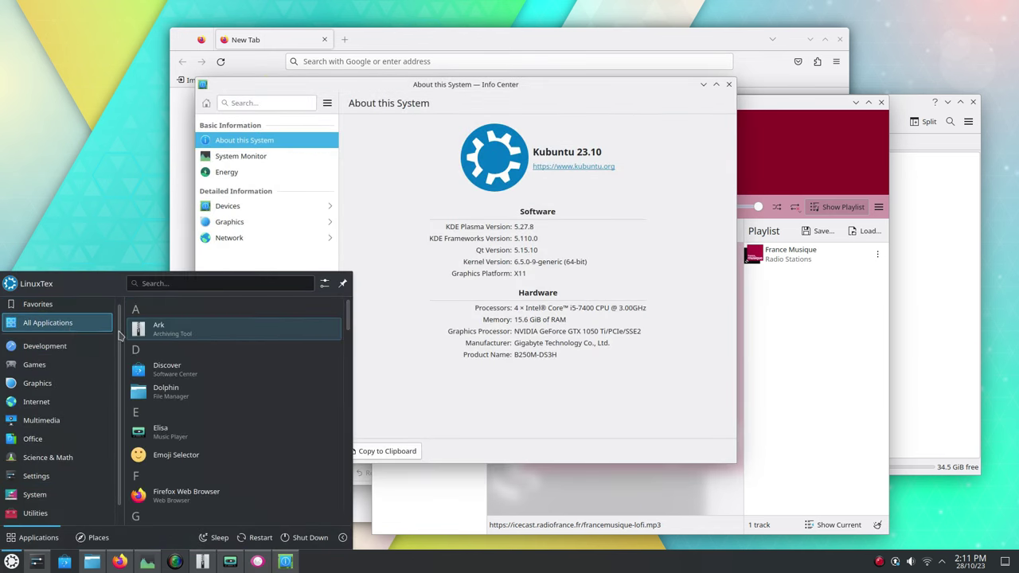
scroll(211, 398, down, 3)
scroll(210, 398, down, 5)
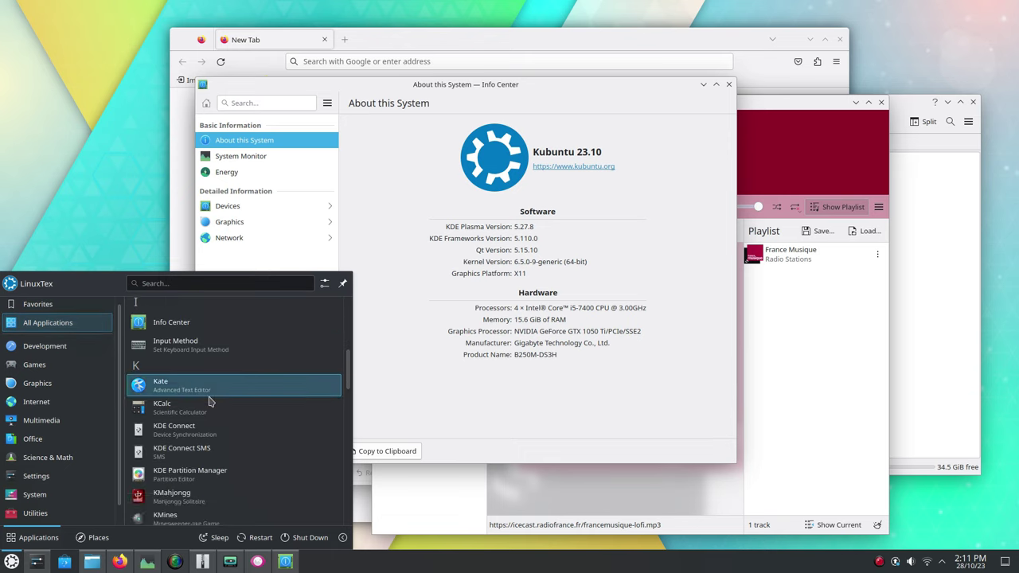
click(209, 404)
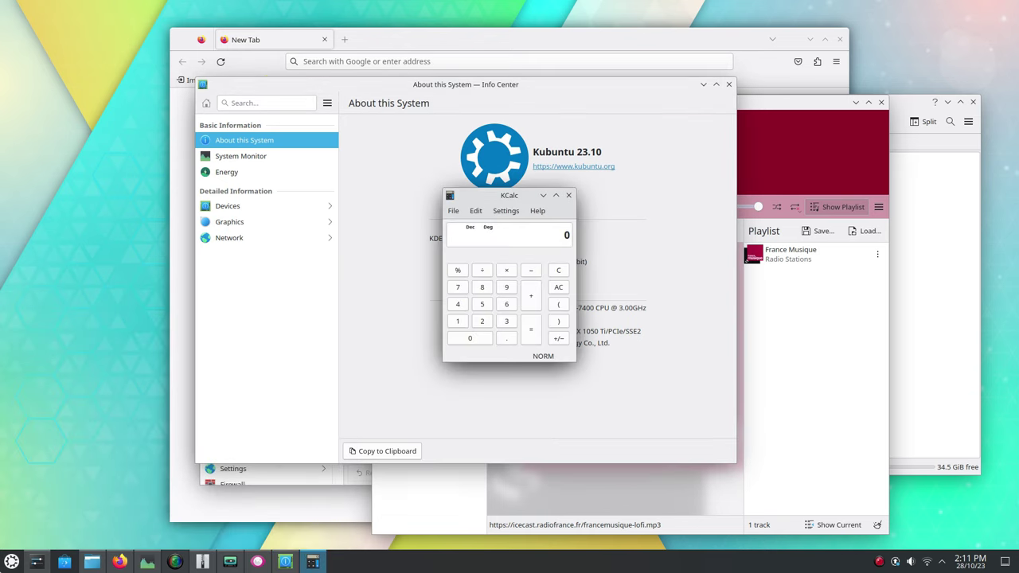
click(12, 562)
scroll(196, 383, down, 8)
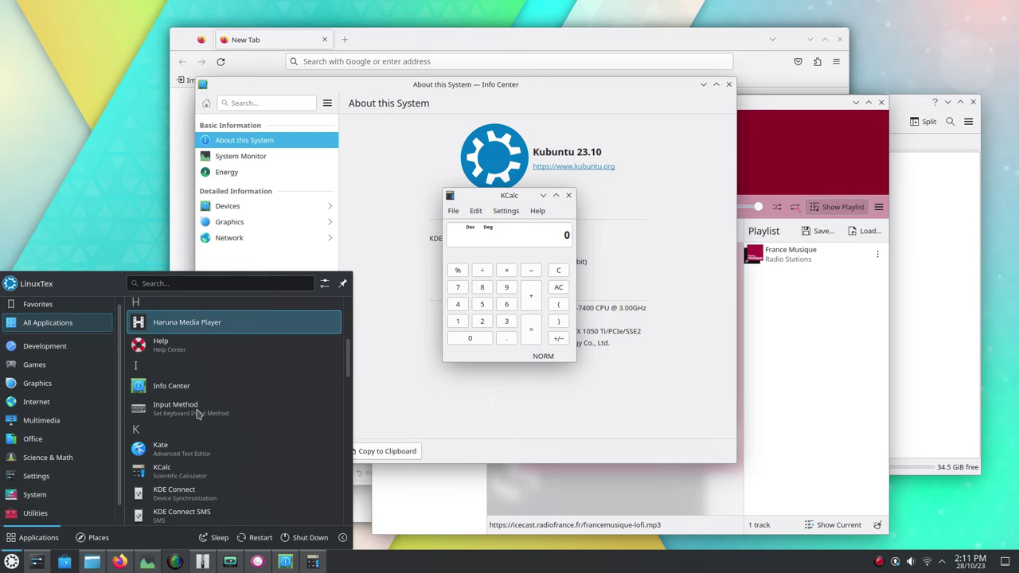
click(214, 410)
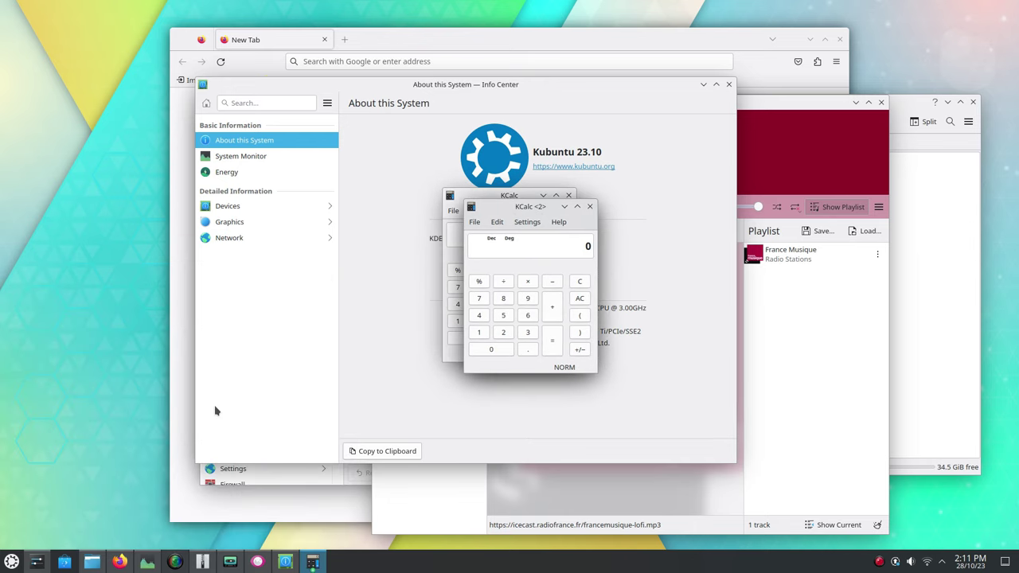
Step: Launch the Kate text editor and the KMines game from the list of all applications
click(11, 562)
click(48, 323)
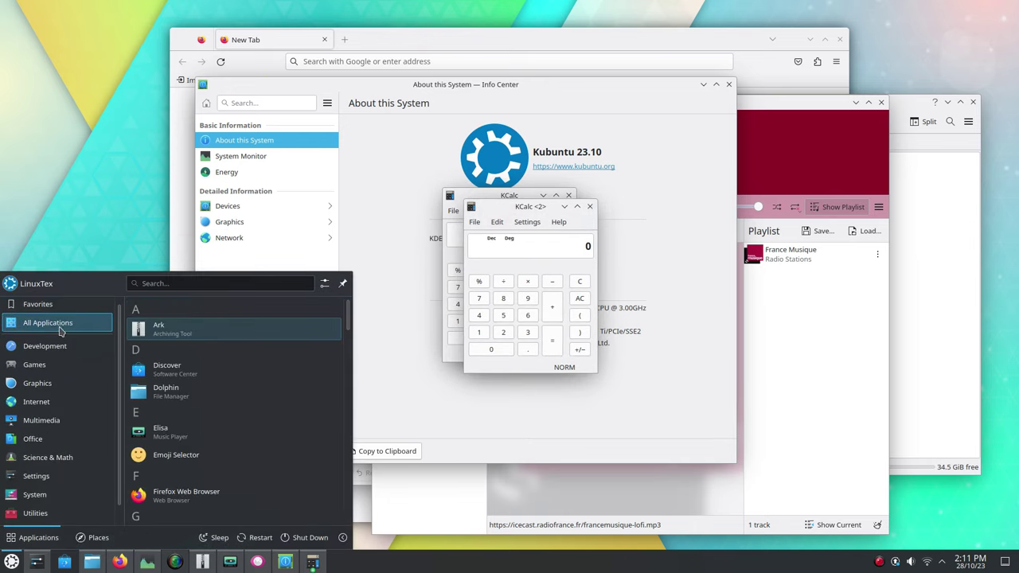
scroll(200, 412, down, 5)
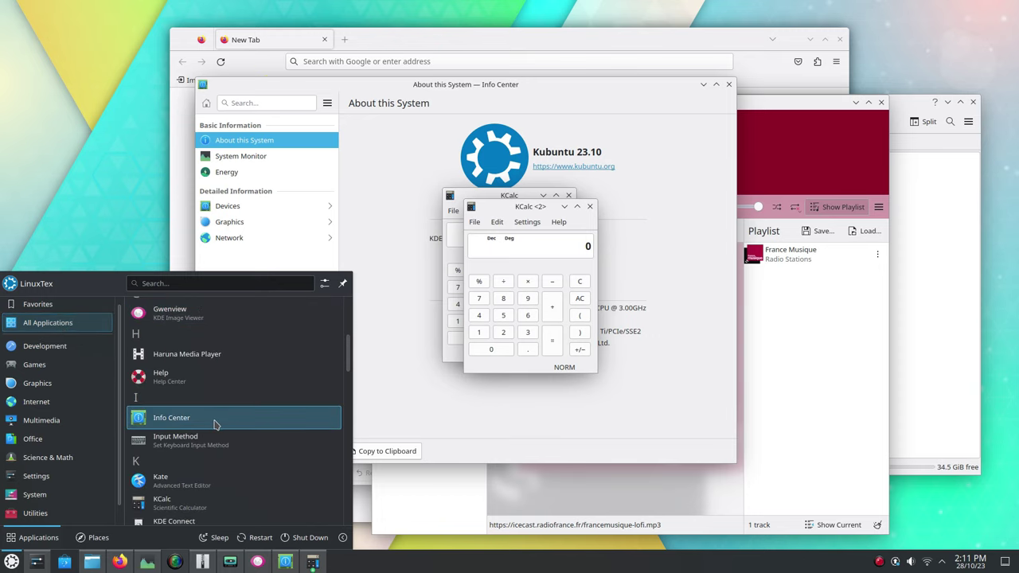
click(191, 482)
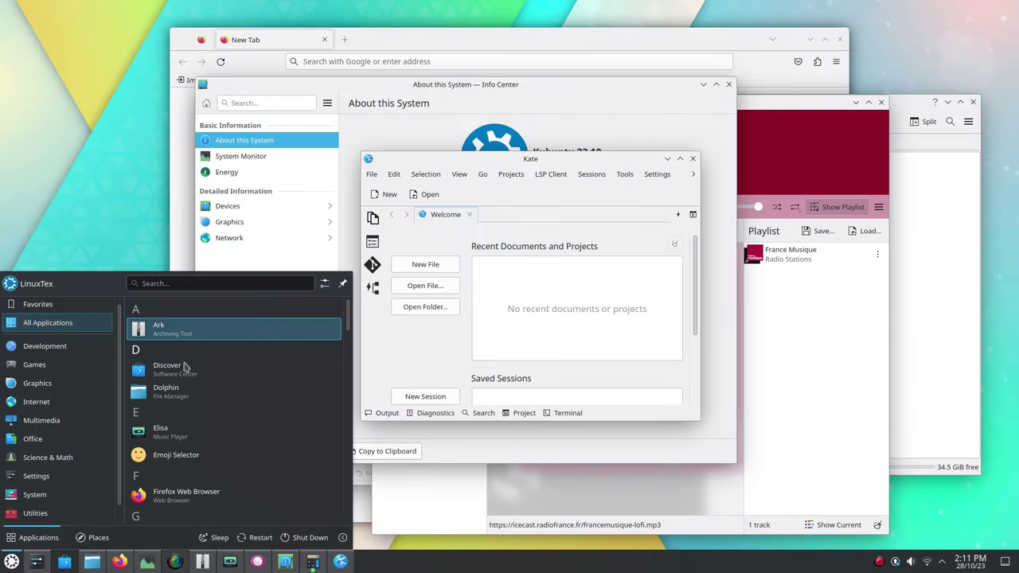
scroll(195, 379, down, 5)
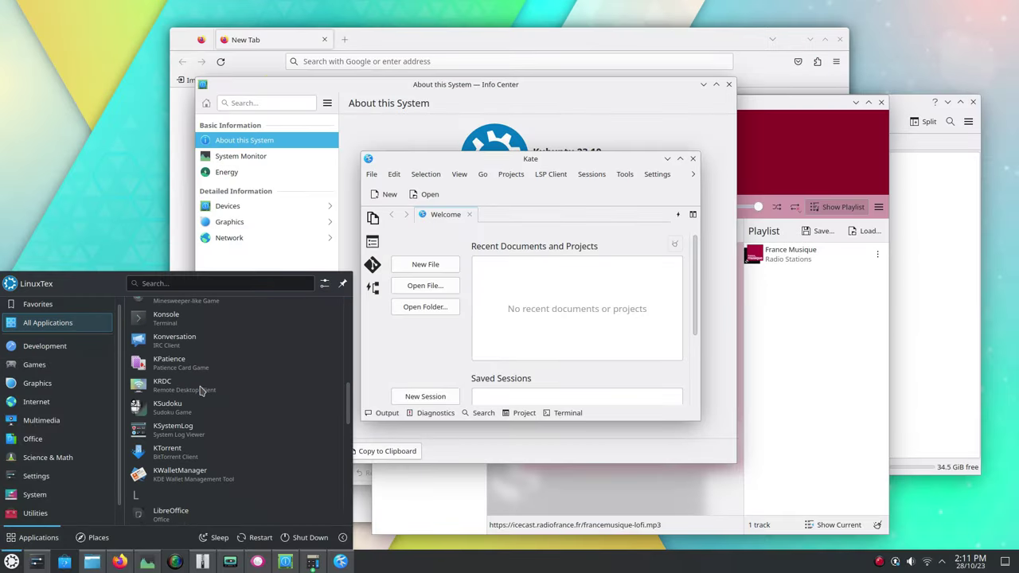
scroll(200, 390, up, 1)
click(191, 329)
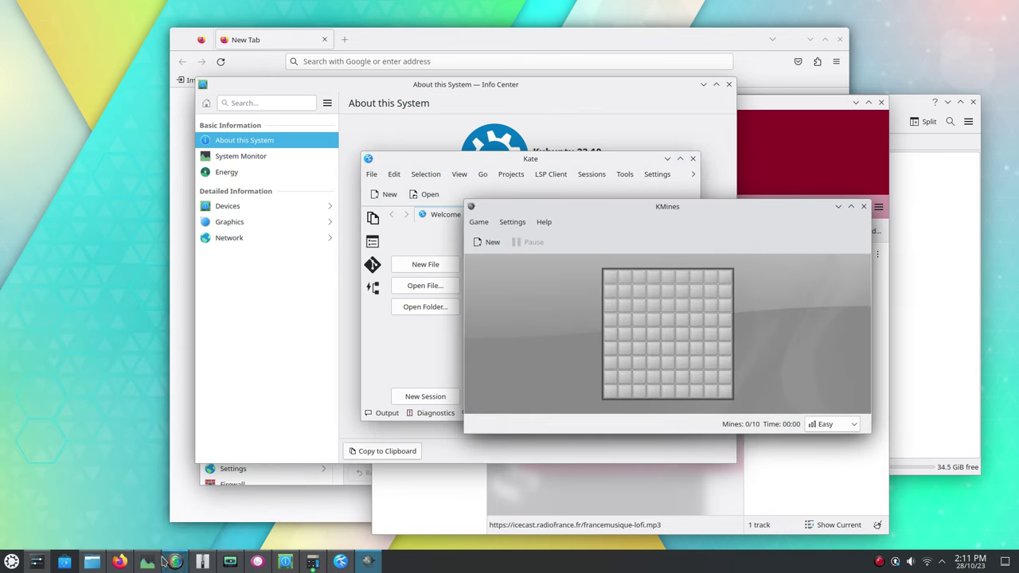
Step: Minimize and restore all windows, and examine resource usage on System Monitor's Overview and History pages
click(1005, 564)
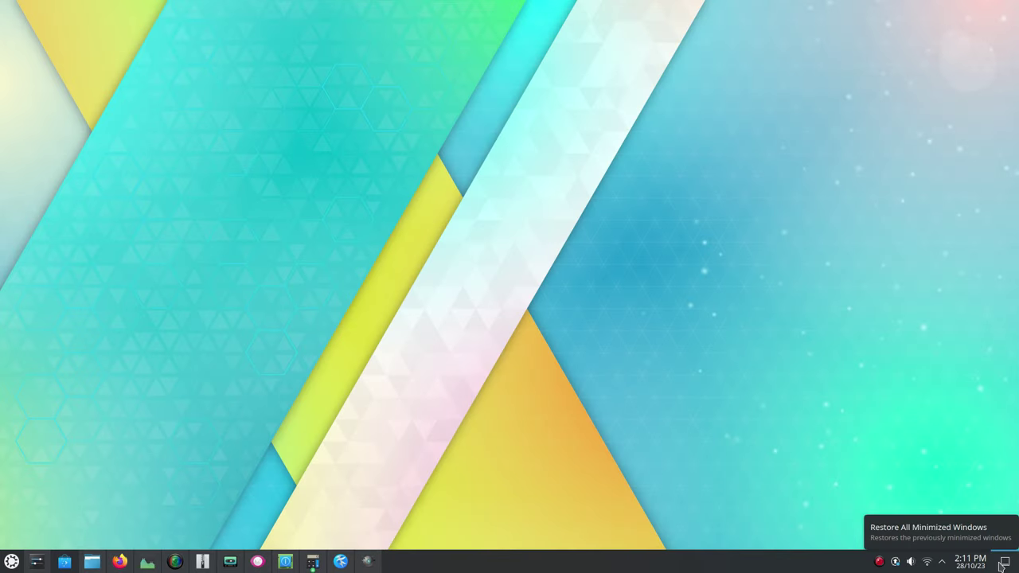
click(1004, 564)
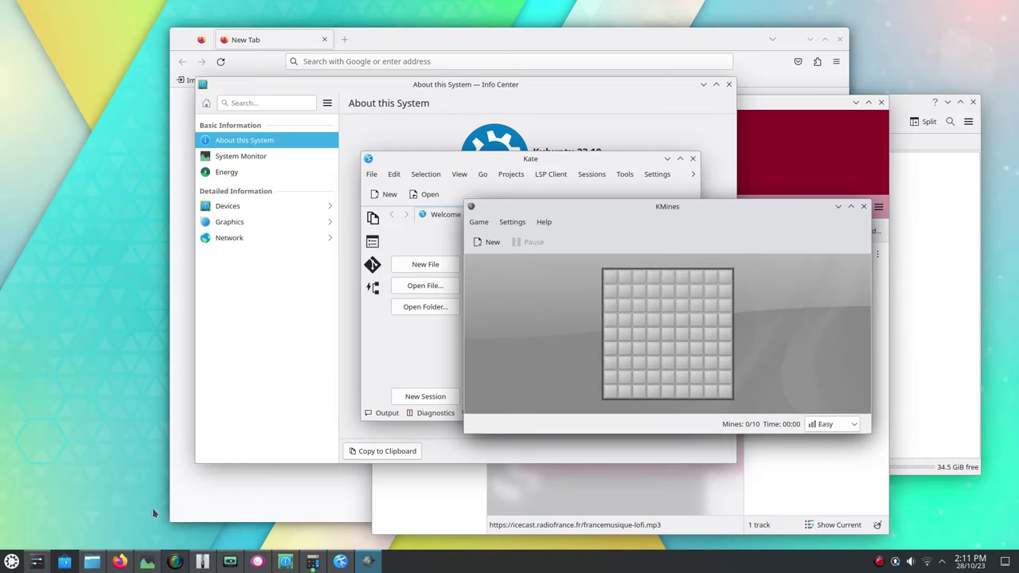
click(148, 563)
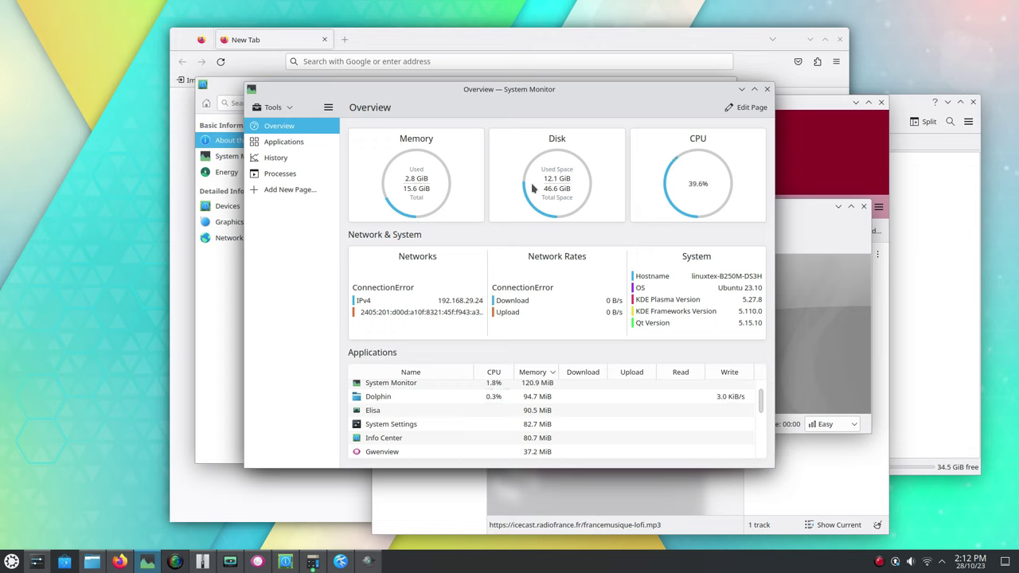
click(322, 158)
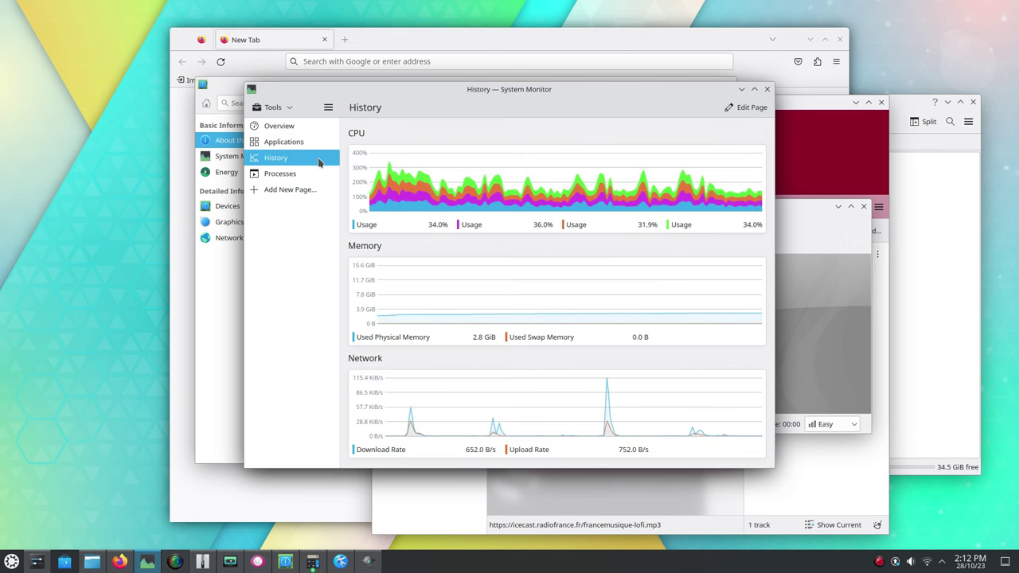
click(307, 130)
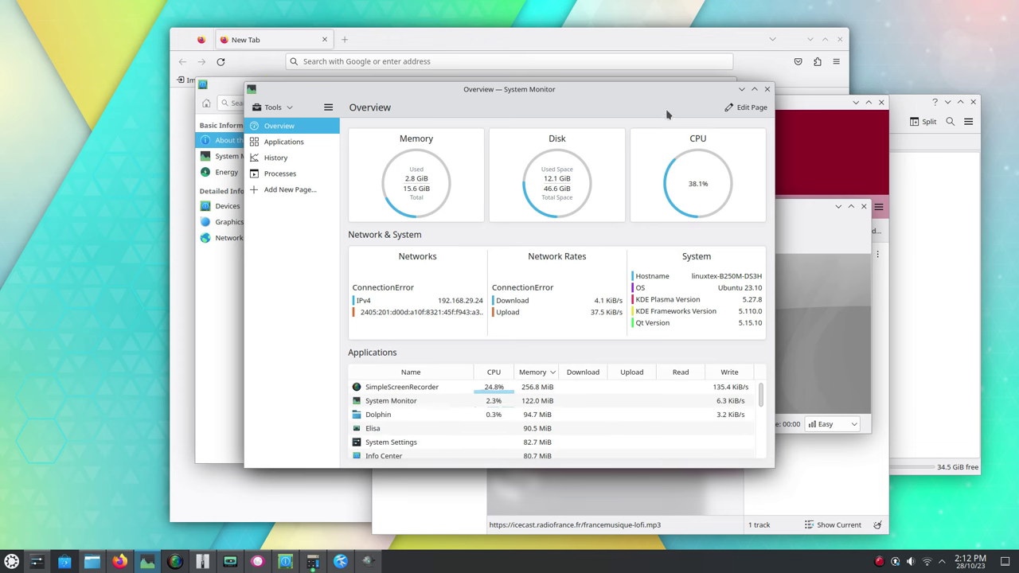
Step: Move the System Monitor window aside and bring other open windows, including Dolphin, to the front
drag(662, 105, 457, 150)
key(alt+Tab)
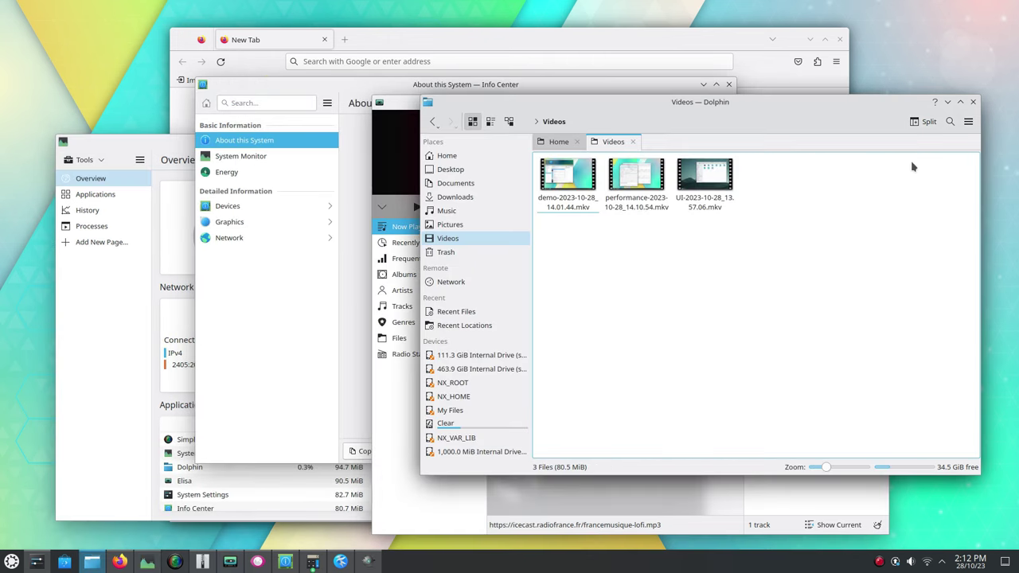
click(769, 80)
click(893, 222)
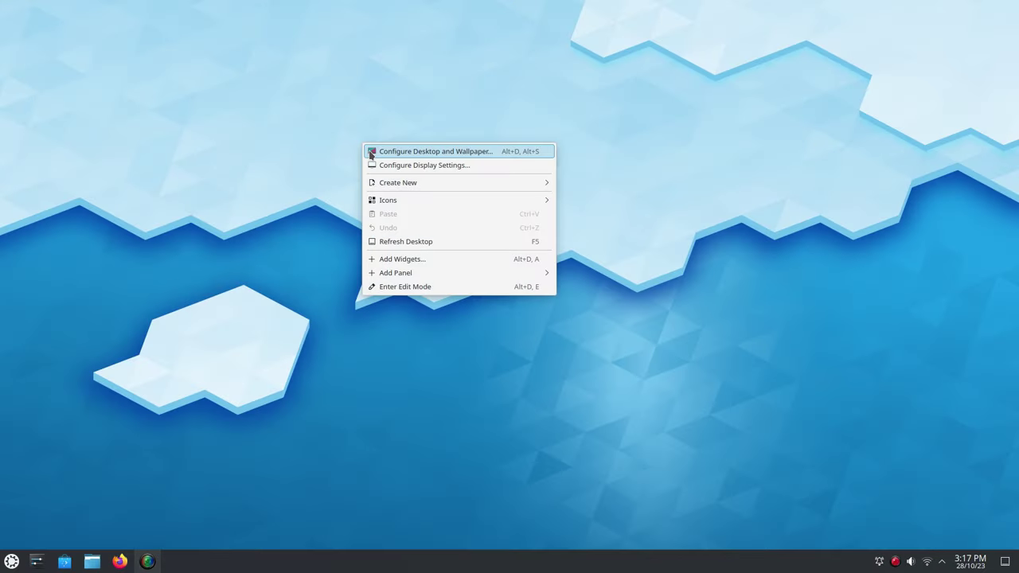
Step: Open the desktop wallpaper settings, select the blue abstract wallpaper, and preview it on the bare desktop
click(369, 150)
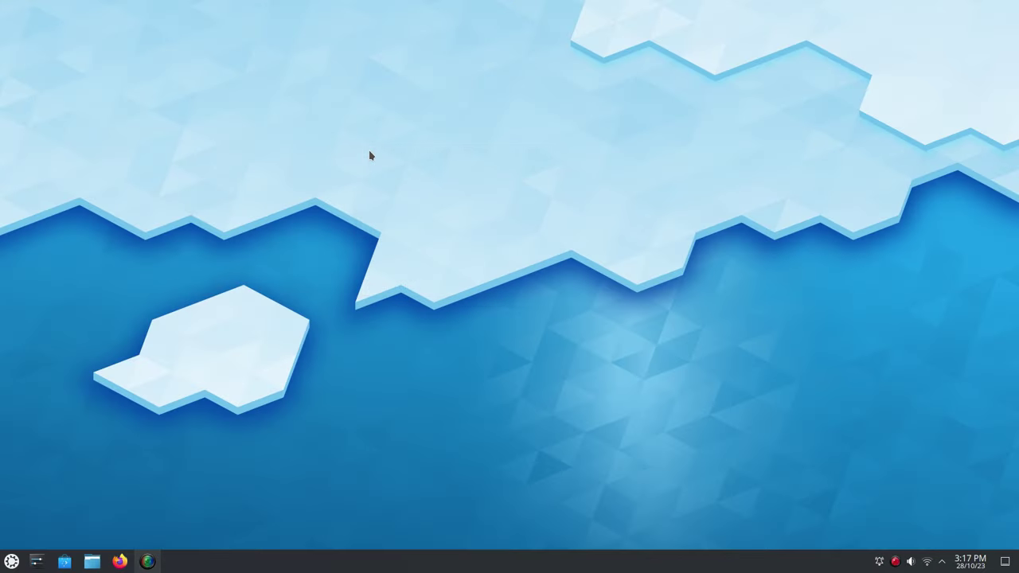
scroll(450, 294, up, 8)
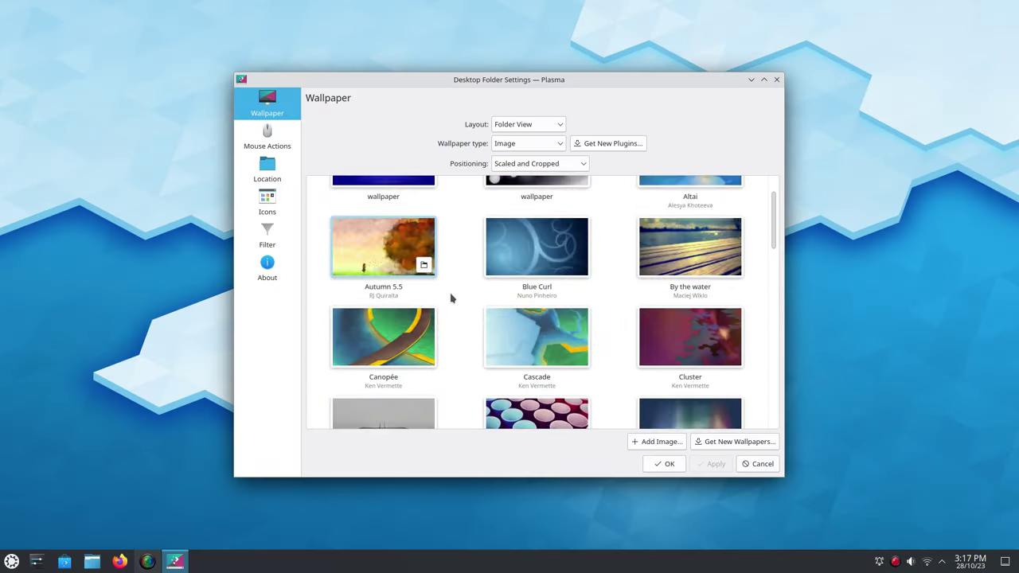
click(405, 231)
click(1005, 562)
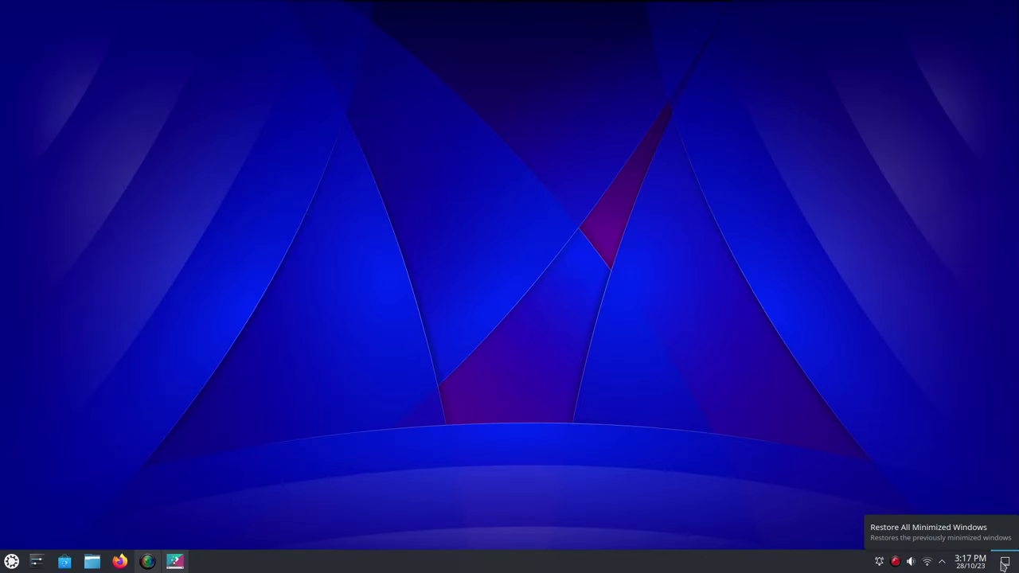
key(super)
key(Escape)
click(1005, 562)
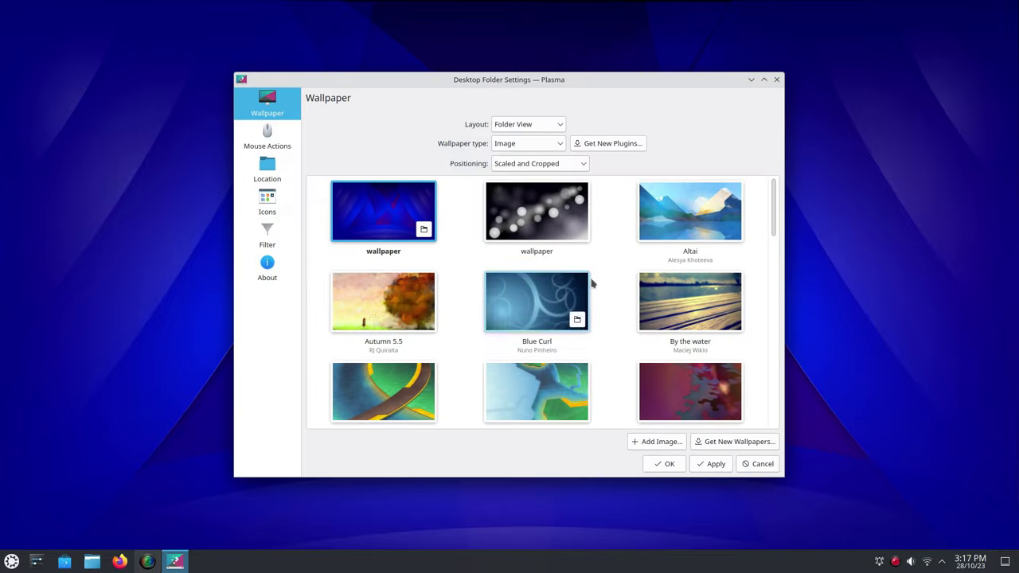
Step: Select the black wallpaper with white light circles and preview it with all windows minimized
click(516, 232)
click(1005, 562)
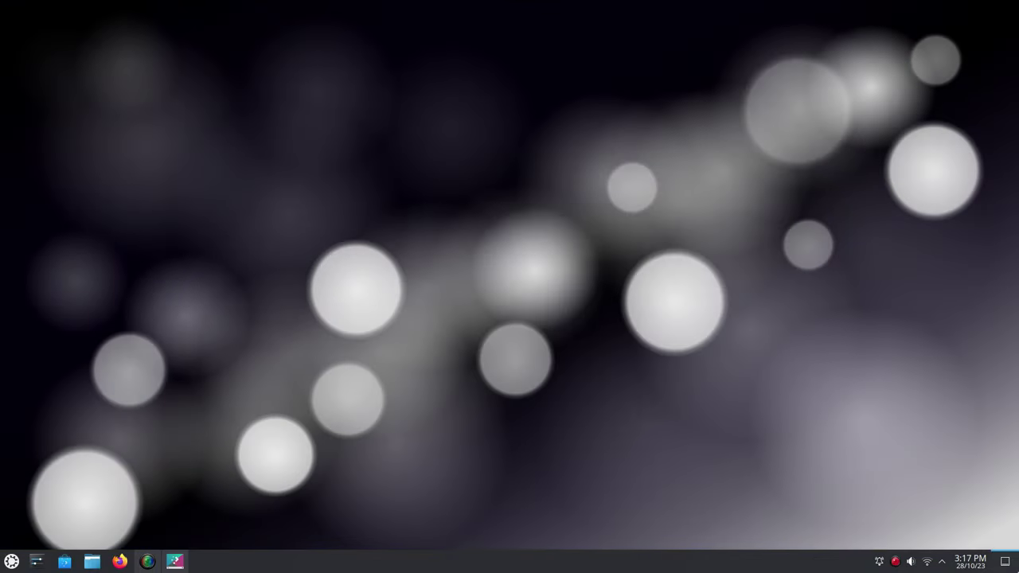
click(1005, 562)
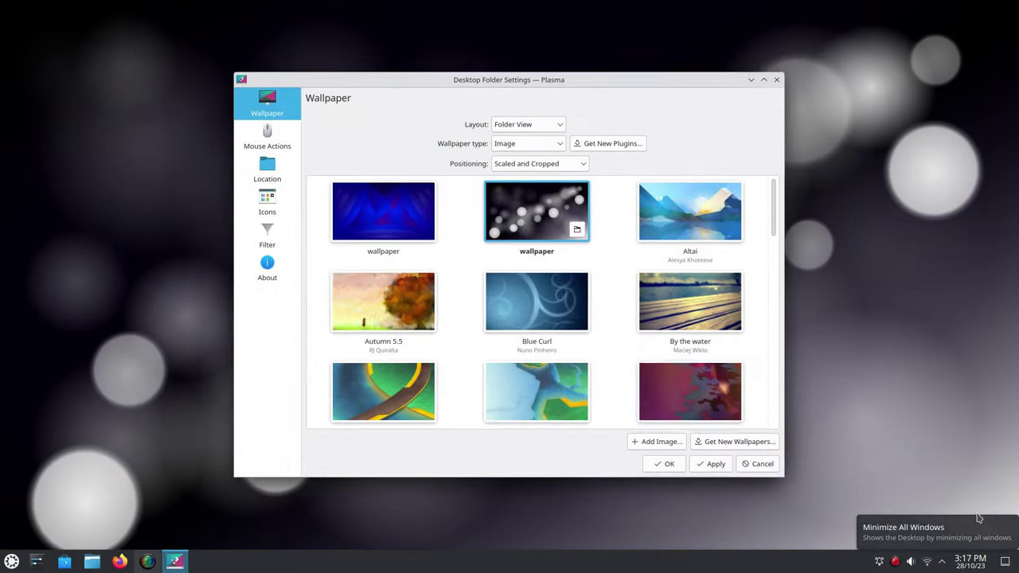
Step: Select the Altai wallpaper, preview it with all windows minimized, and restore the wallpaper settings
click(690, 211)
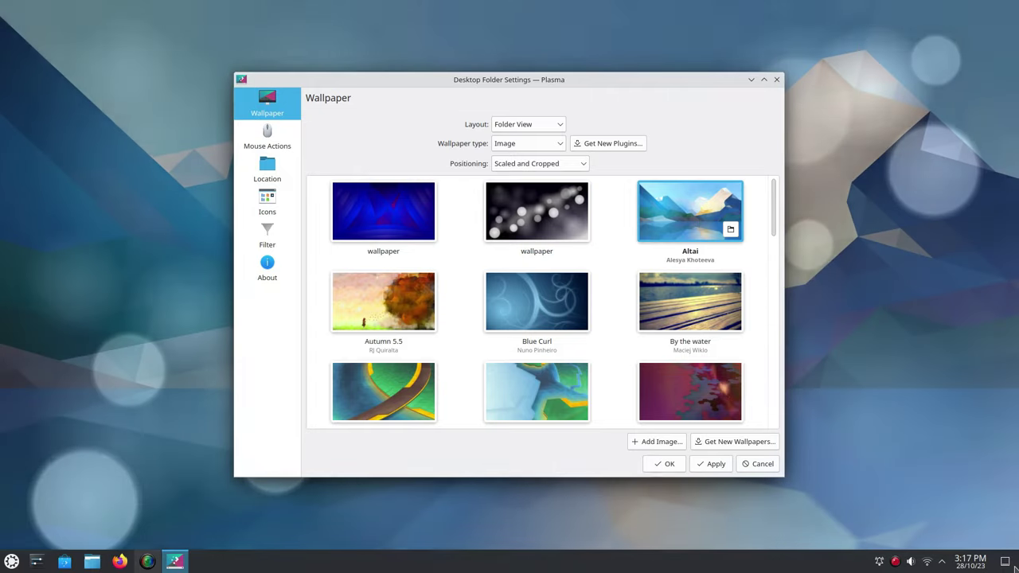
click(1015, 567)
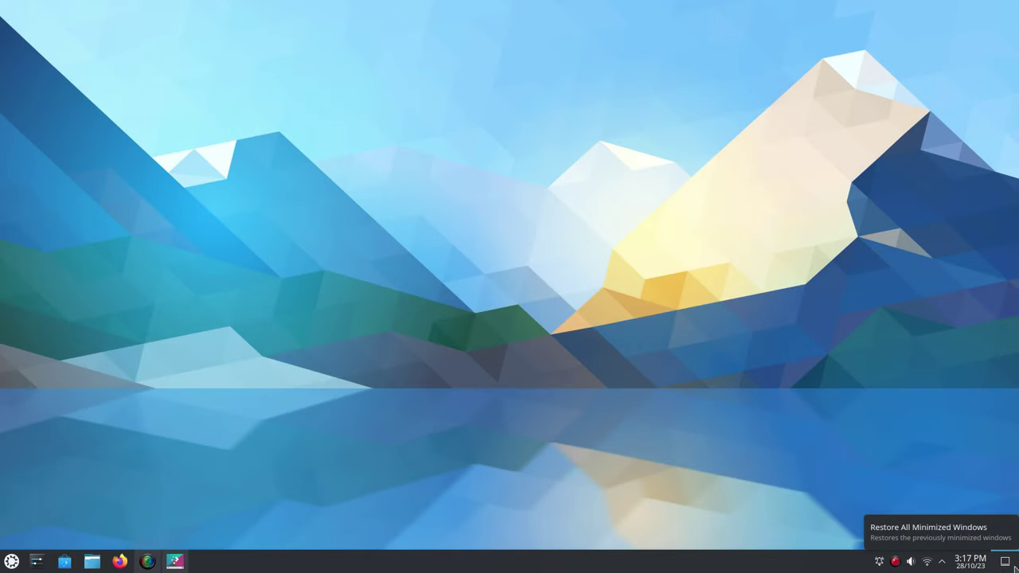
key(super)
click(1015, 567)
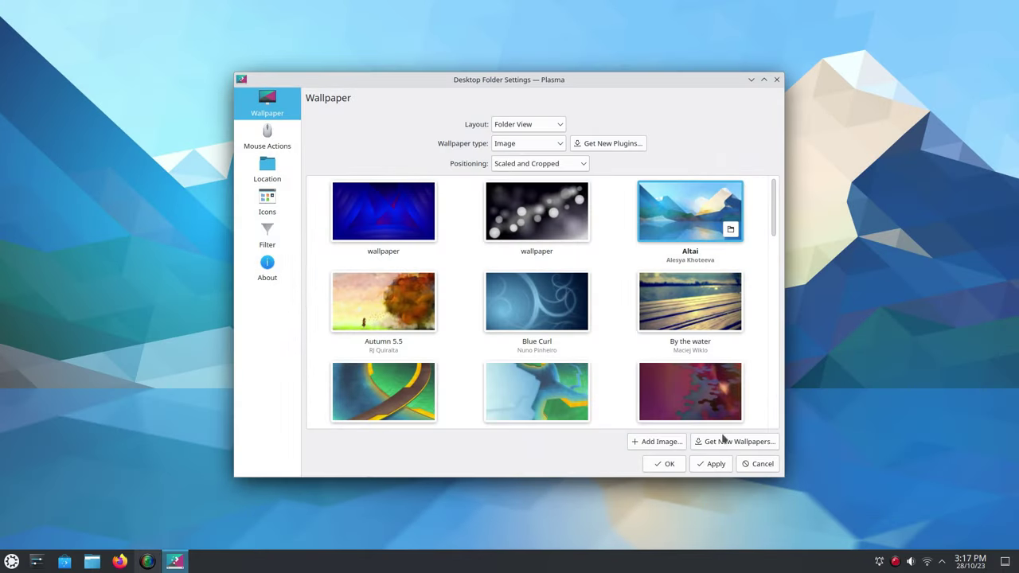
Step: Select the Autumn 5.5 wallpaper and preview it on the bare desktop, also with the application launcher open
click(363, 313)
click(1014, 567)
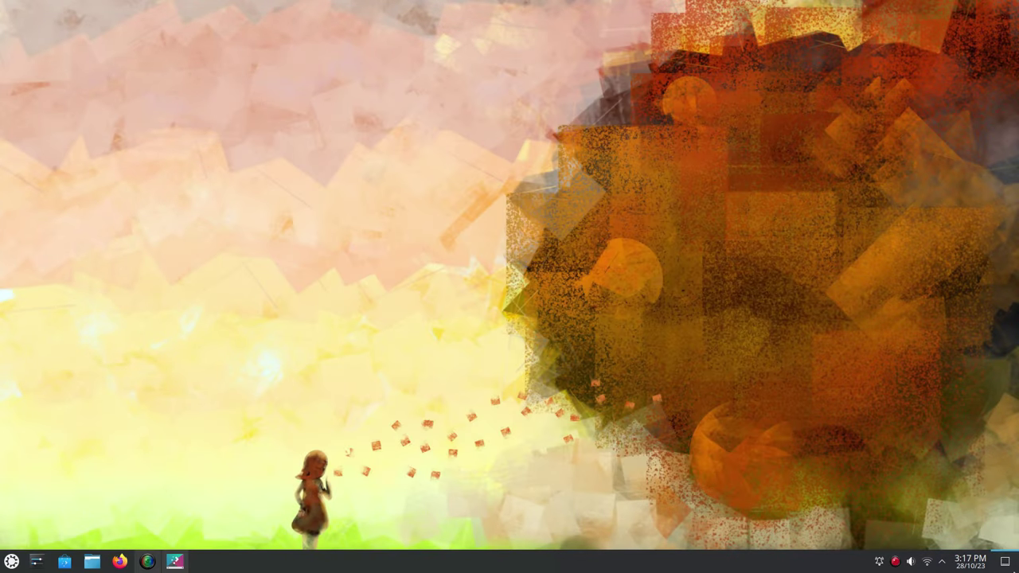
key(super)
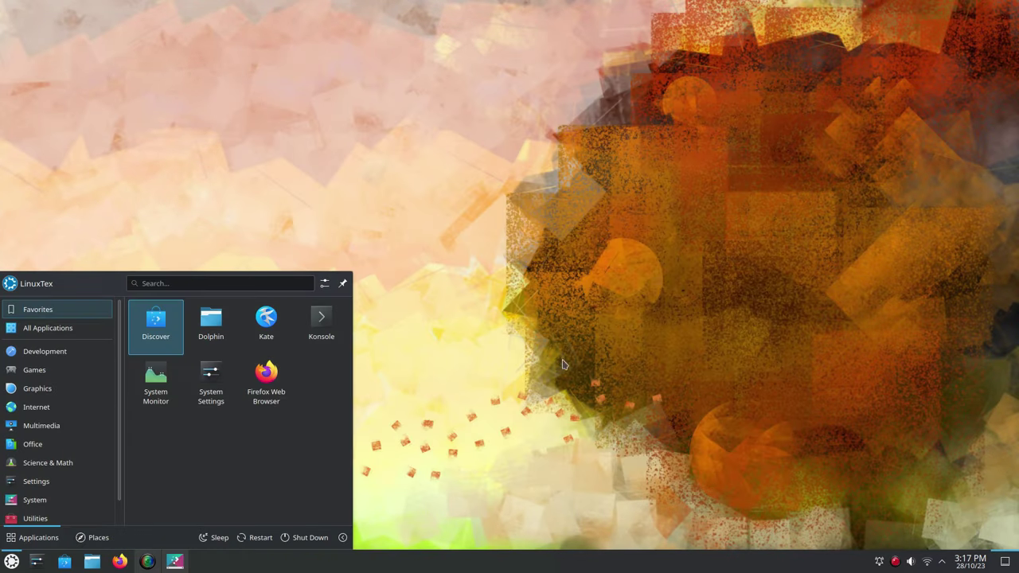
key(super)
click(1008, 557)
Step: Preview the Blue Curl and By the water wallpapers one after the other on the bare desktop
key(Right)
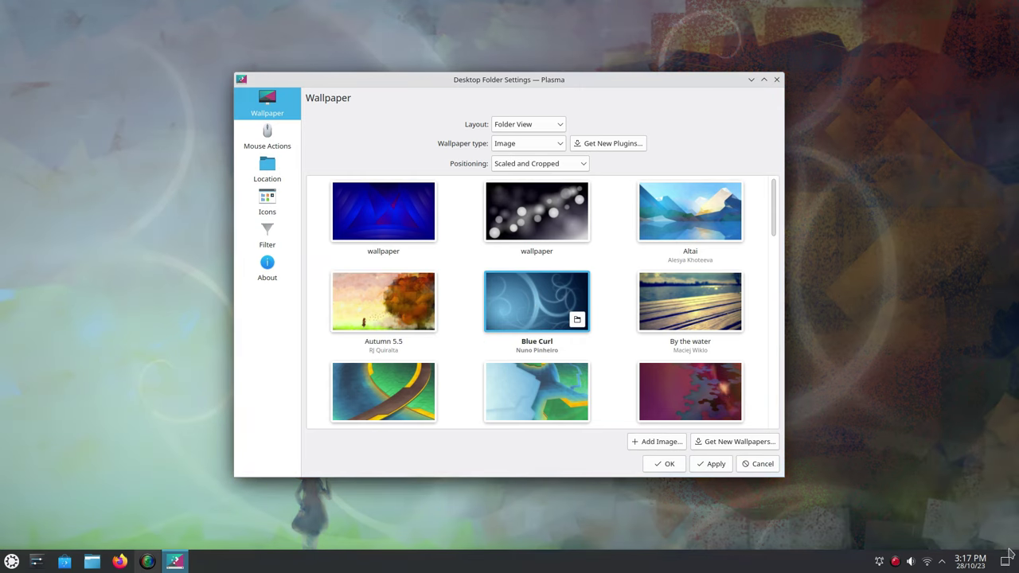
click(1008, 561)
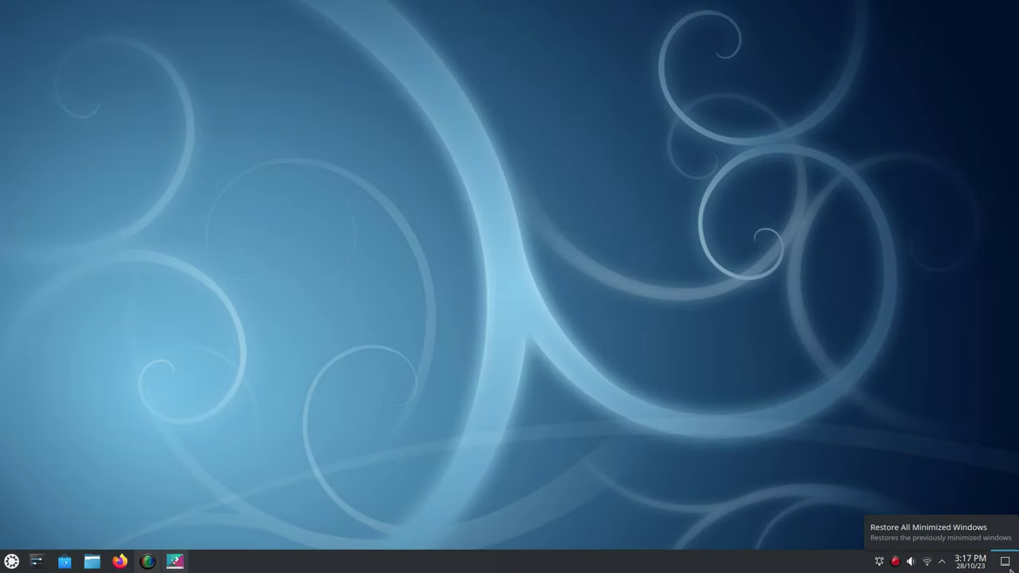
click(1009, 567)
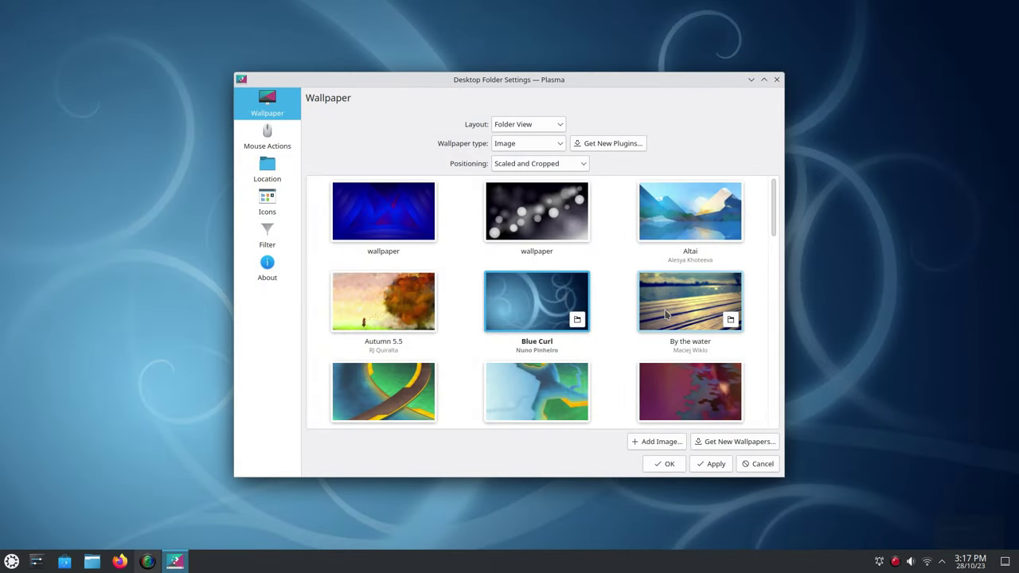
key(Right)
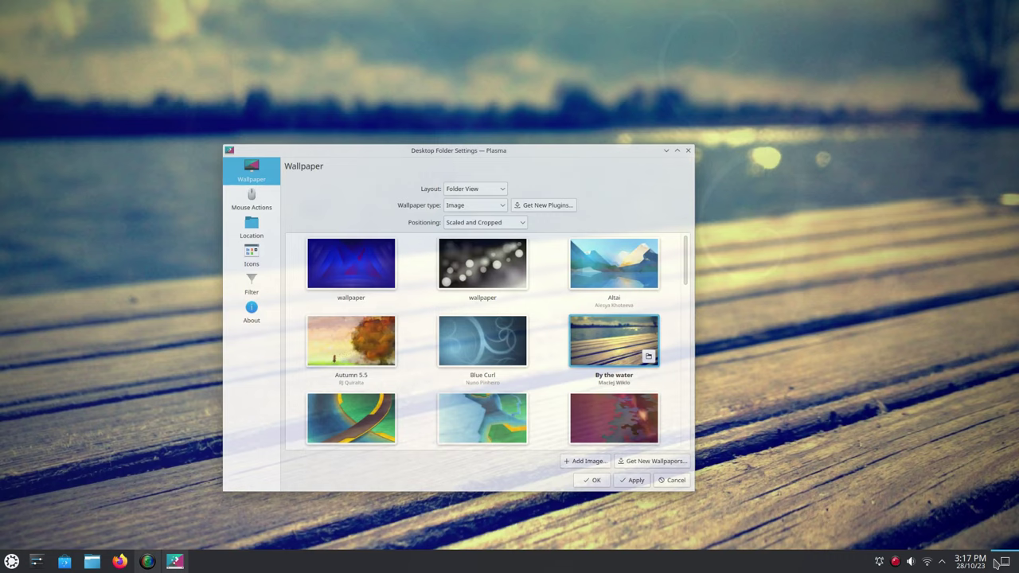
click(1002, 562)
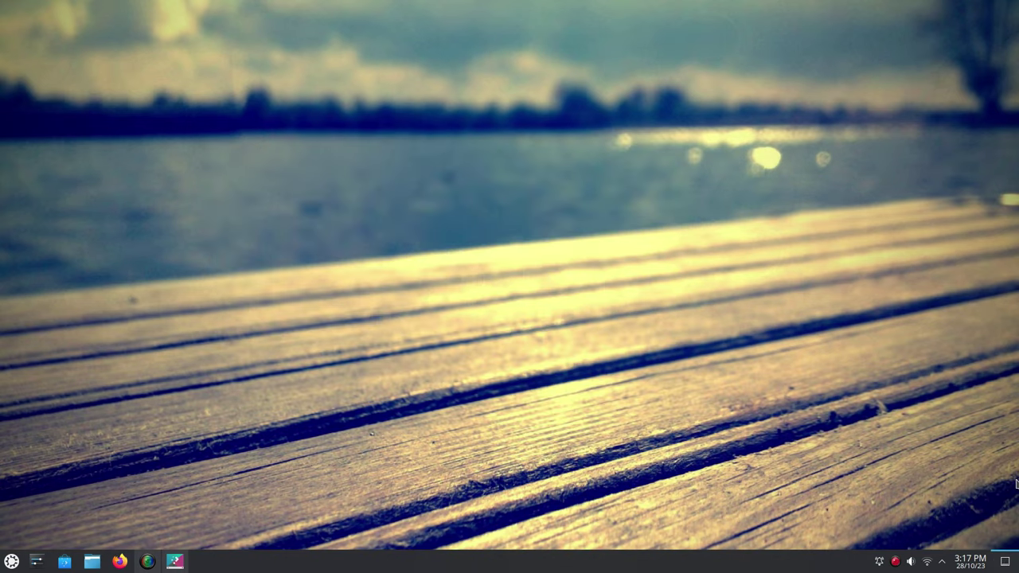
click(1008, 563)
Step: Select the Canopée wallpaper, view it with all windows minimized, and restore the settings window
click(390, 383)
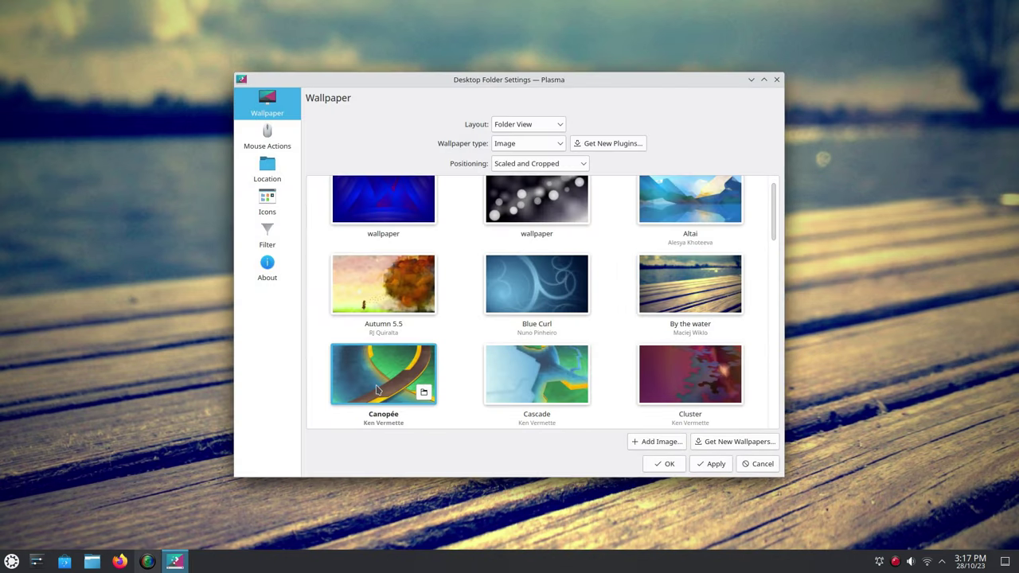
click(1004, 561)
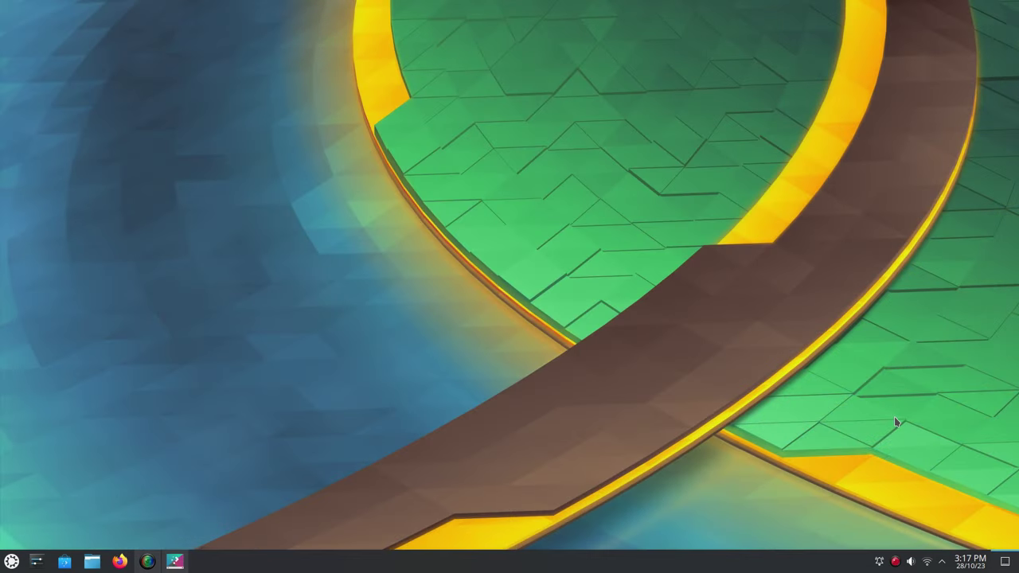
click(1006, 560)
Step: Select the Cascade wallpaper, view it on the bare desktop, and bring the wallpaper settings back
key(Right)
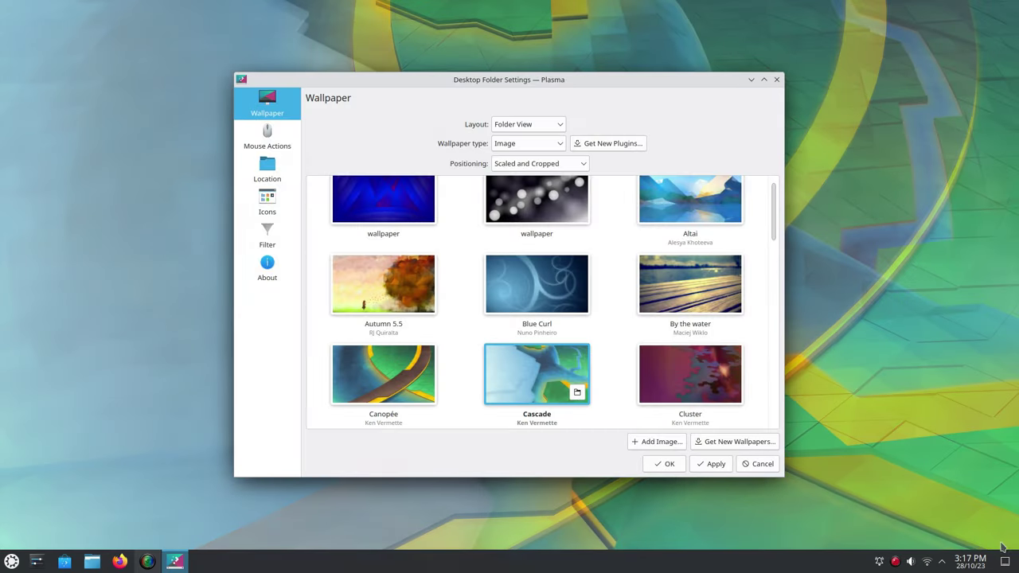
click(1006, 562)
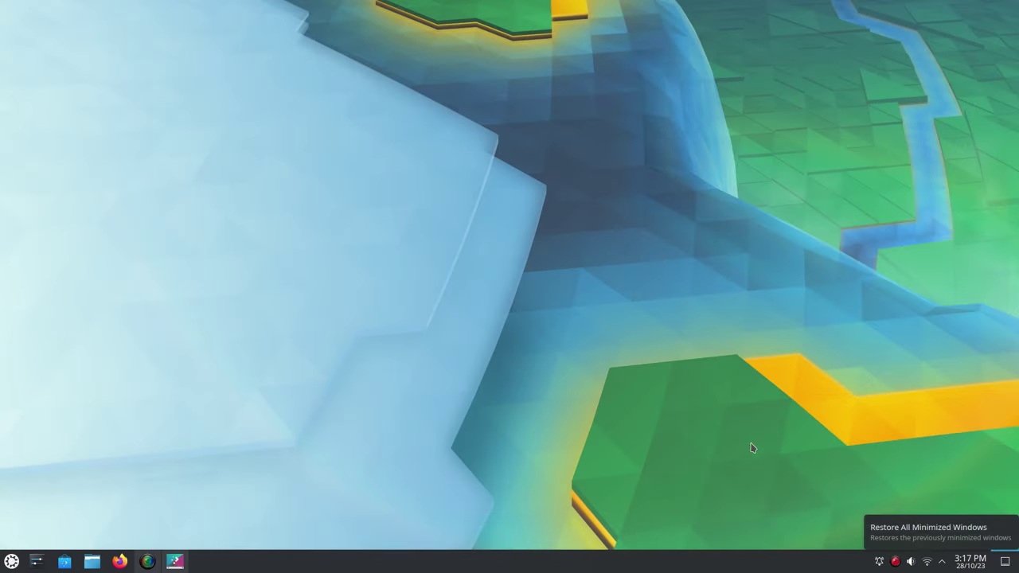
key(super)
click(626, 408)
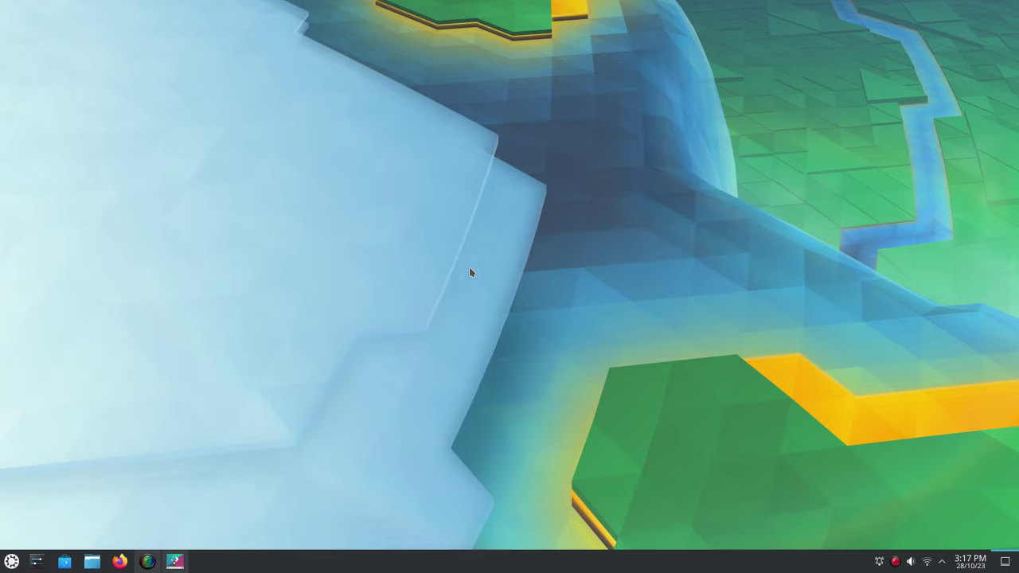
right_click(419, 237)
click(342, 284)
click(1006, 561)
Step: Select the Cluster wallpaper and preview it with all windows minimized before restoring the settings
key(Right)
click(1005, 563)
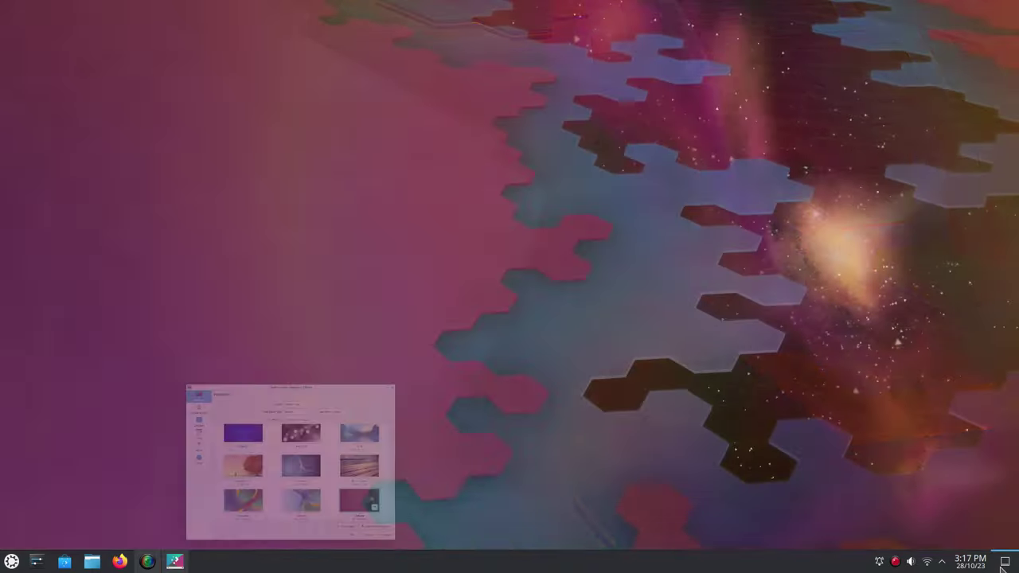
click(1005, 562)
Step: Select the Cold Ripple wallpaper and view it on the bare desktop and with the application launcher open
scroll(481, 355, down, 2)
click(390, 270)
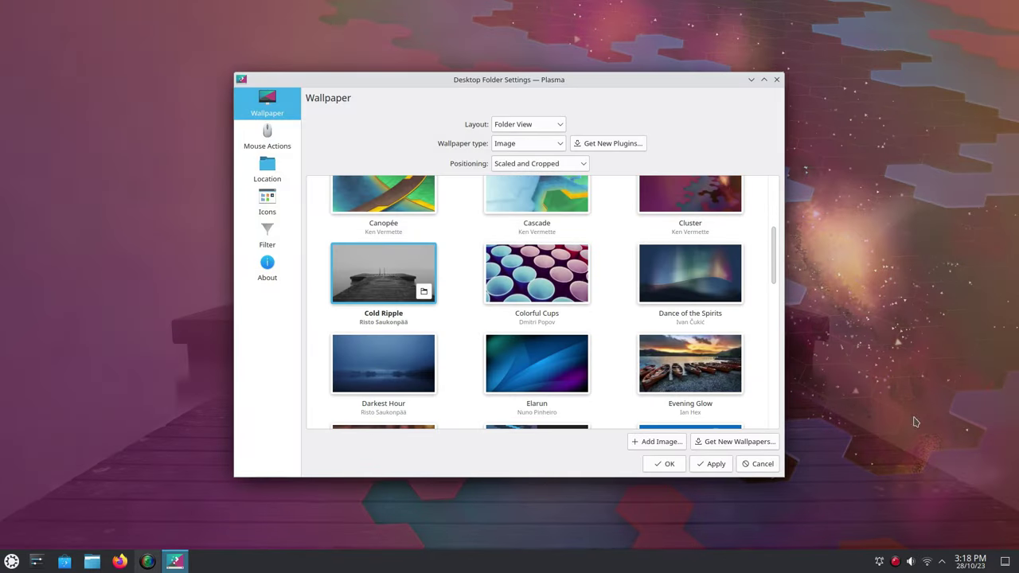
click(663, 463)
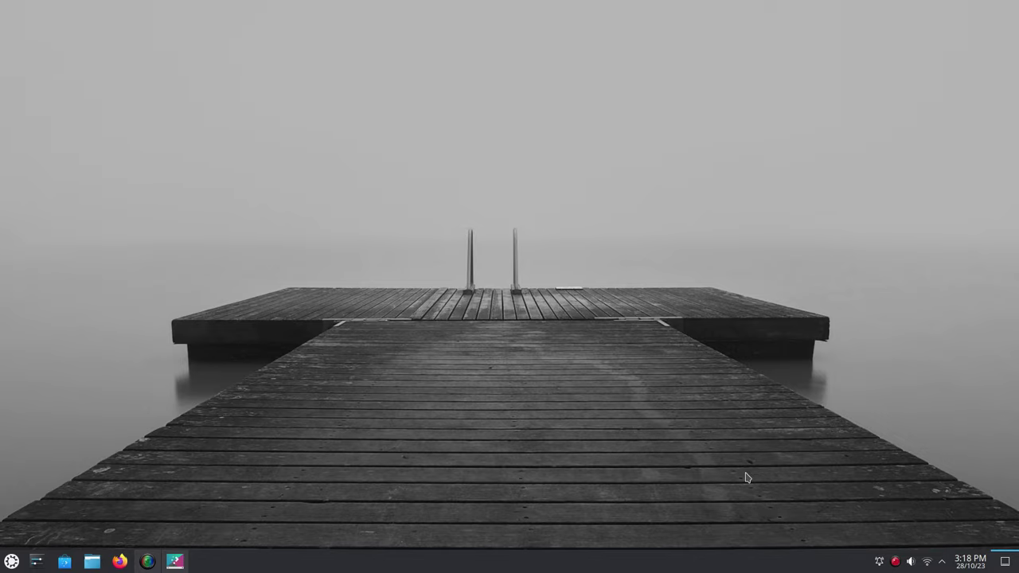
key(super)
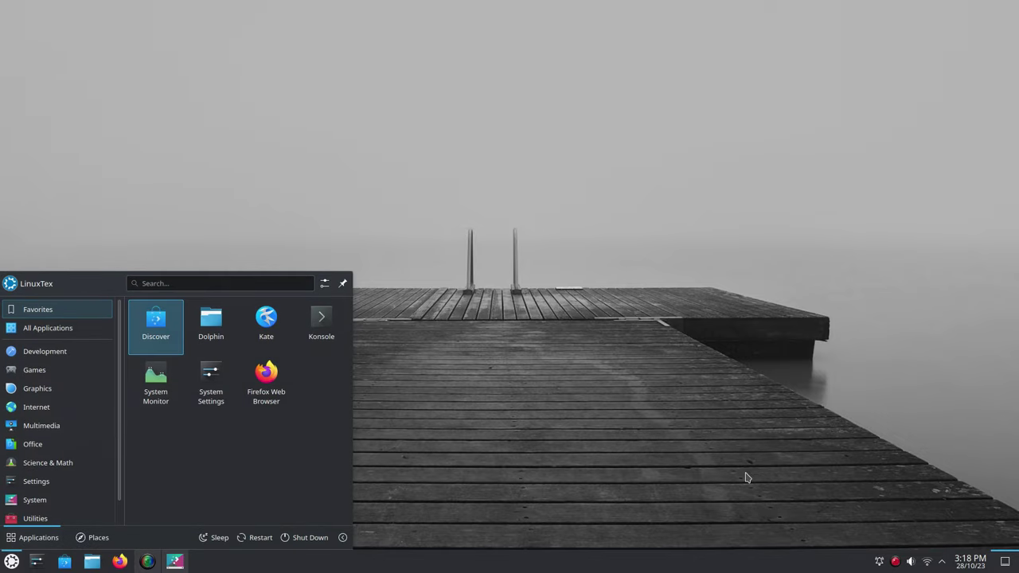
click(746, 478)
key(alt+d)
key(alt+s)
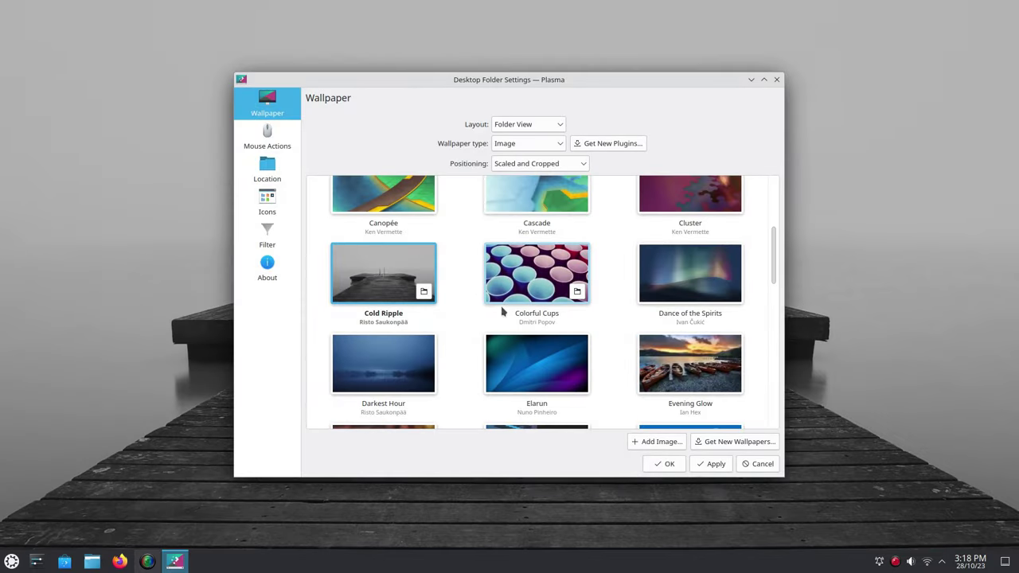
Step: Select the Colorful Cups wallpaper, preview it on the bare desktop, and restore the settings window
click(501, 299)
click(1005, 562)
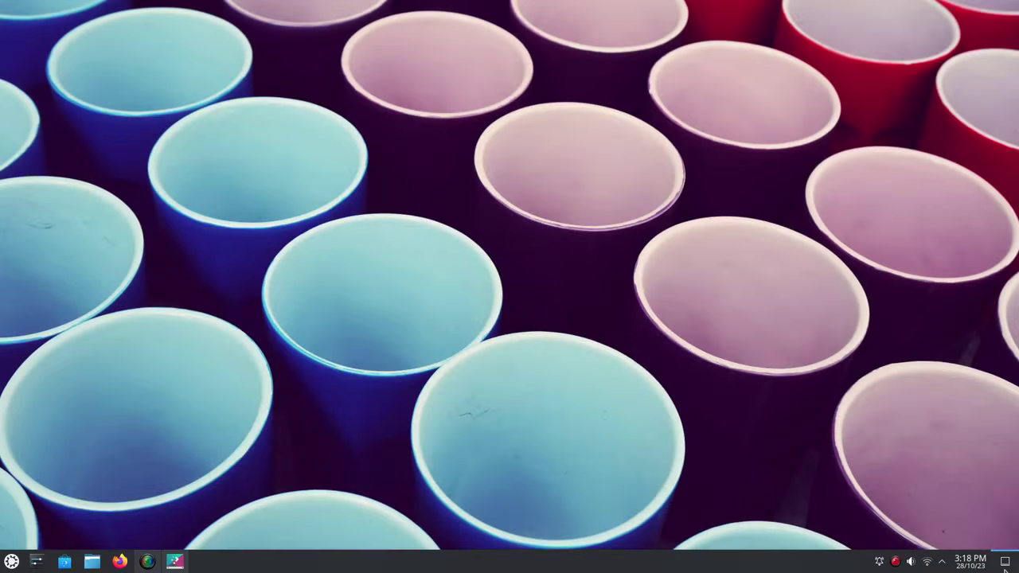
right_click(434, 196)
click(342, 254)
click(1005, 563)
Step: Select the Dance of the Spirits wallpaper and preview it with windows minimized, briefly showing the application launcher
click(685, 271)
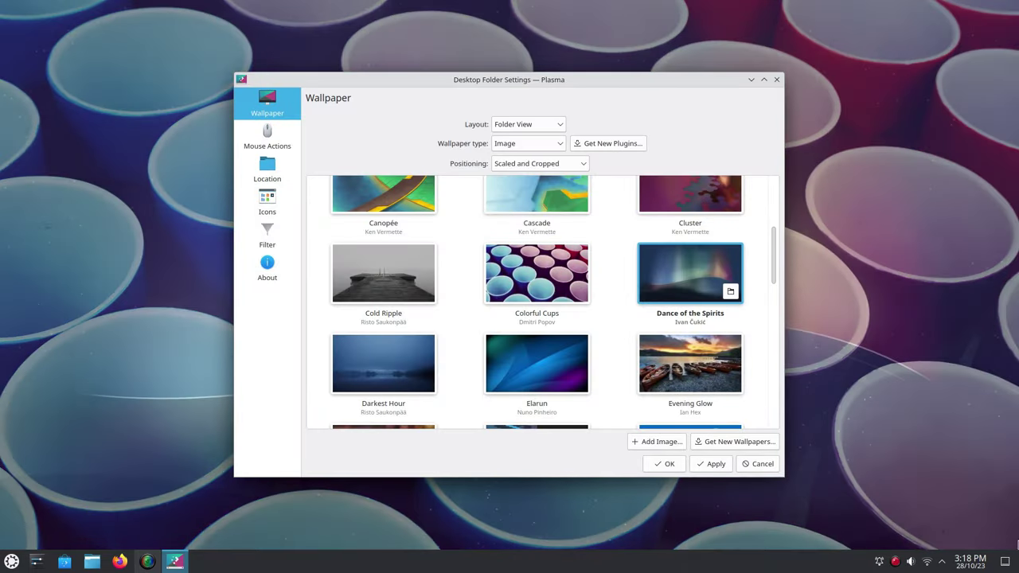
click(1005, 562)
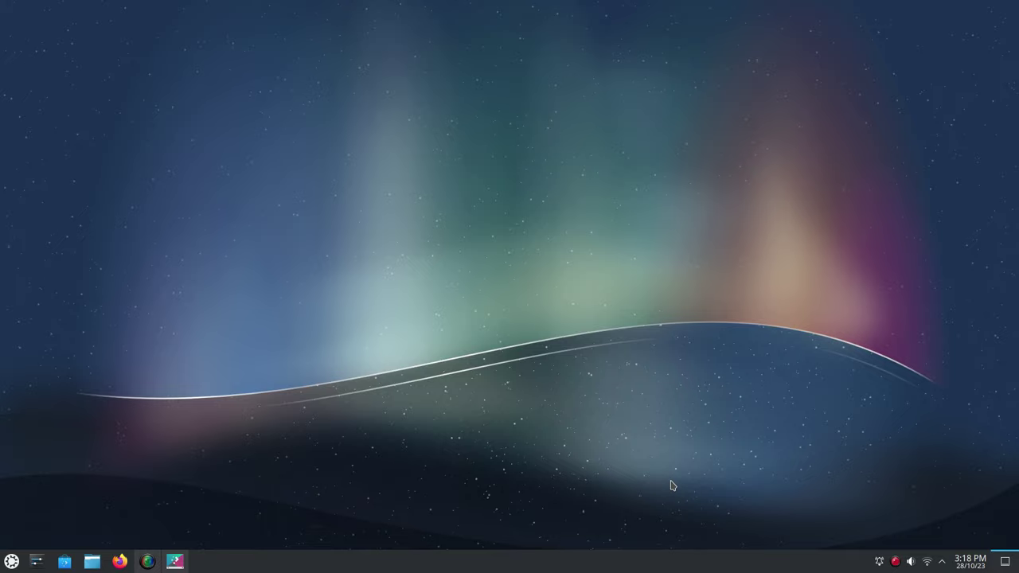
key(super)
key(super)
click(1004, 562)
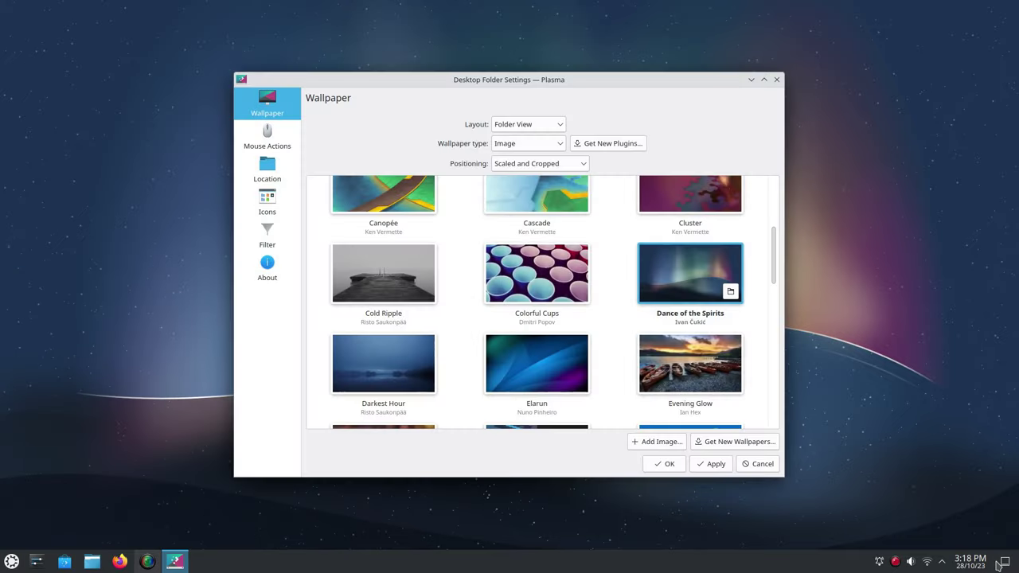
Step: Select the Darkest Hour wallpaper and preview it on the desktop, with and without the application launcher
click(406, 368)
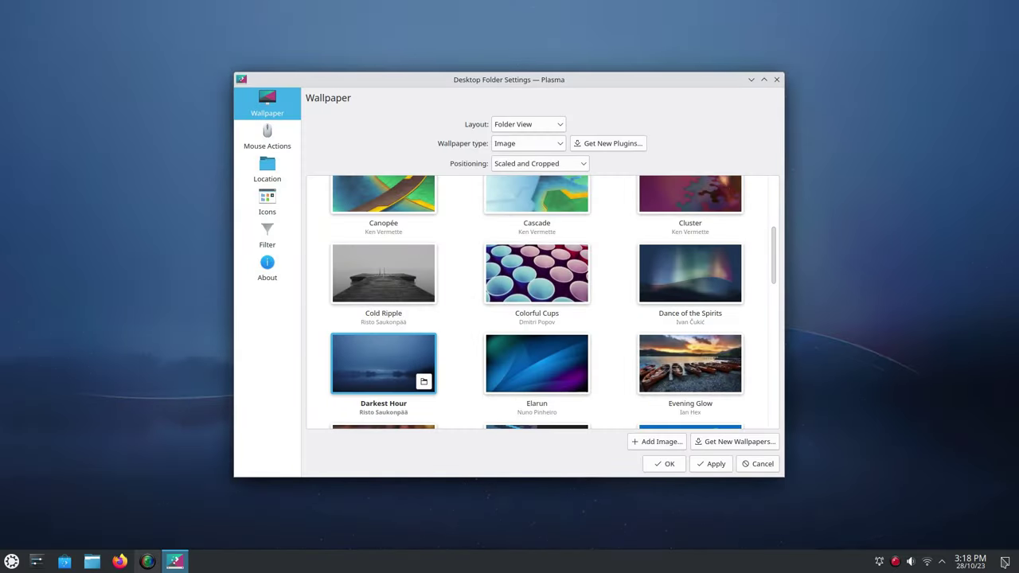
click(995, 561)
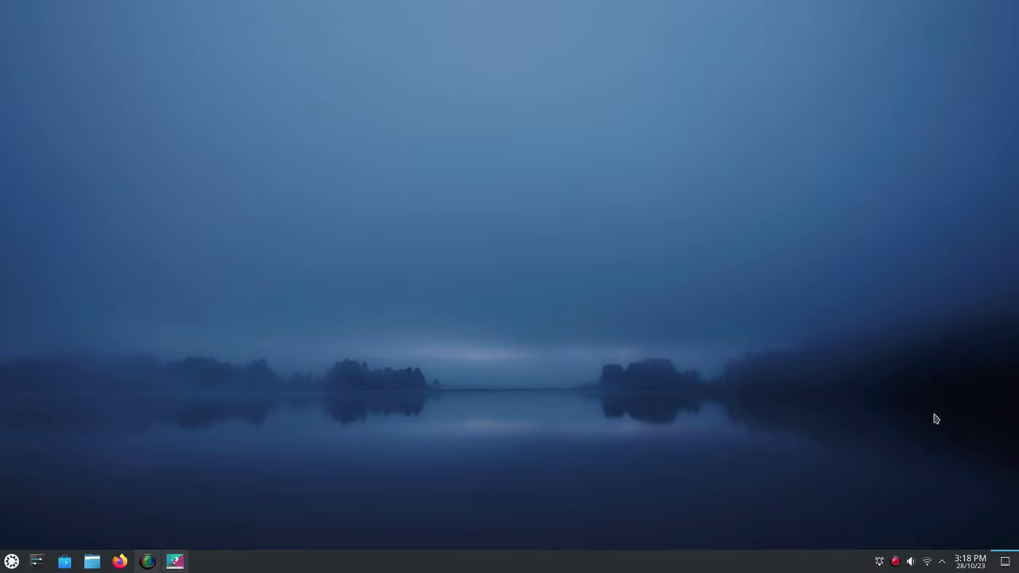
key(super)
key(super)
click(1005, 561)
Step: Select the Elarun wallpaper, view it on the bare desktop, and bring back the wallpaper settings
click(557, 370)
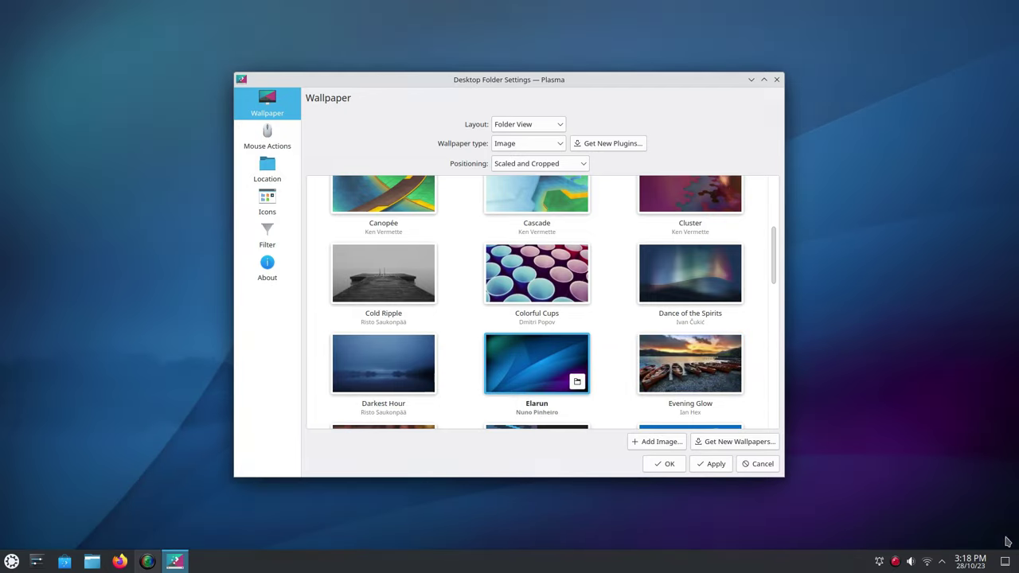
click(1013, 561)
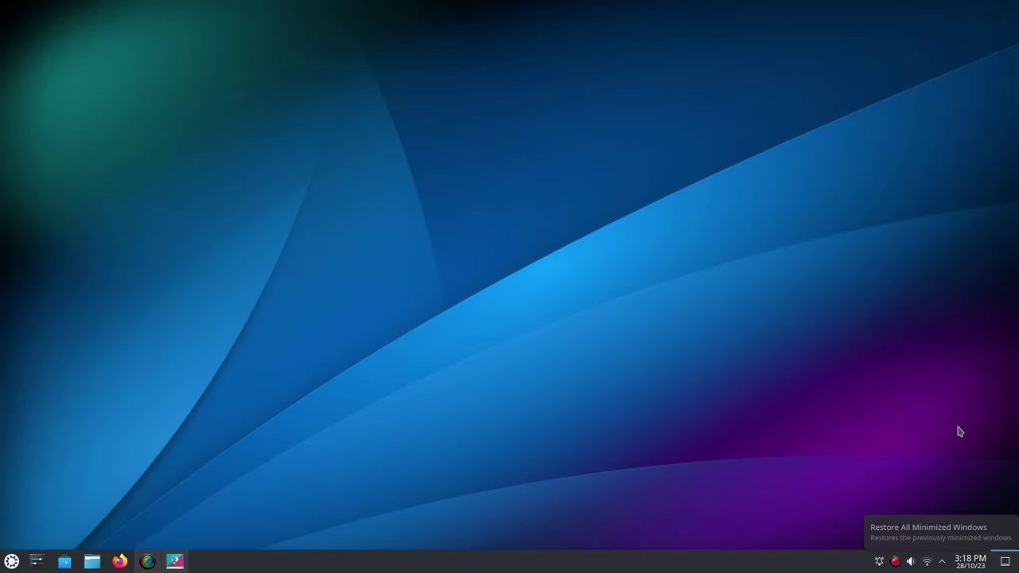
click(1007, 562)
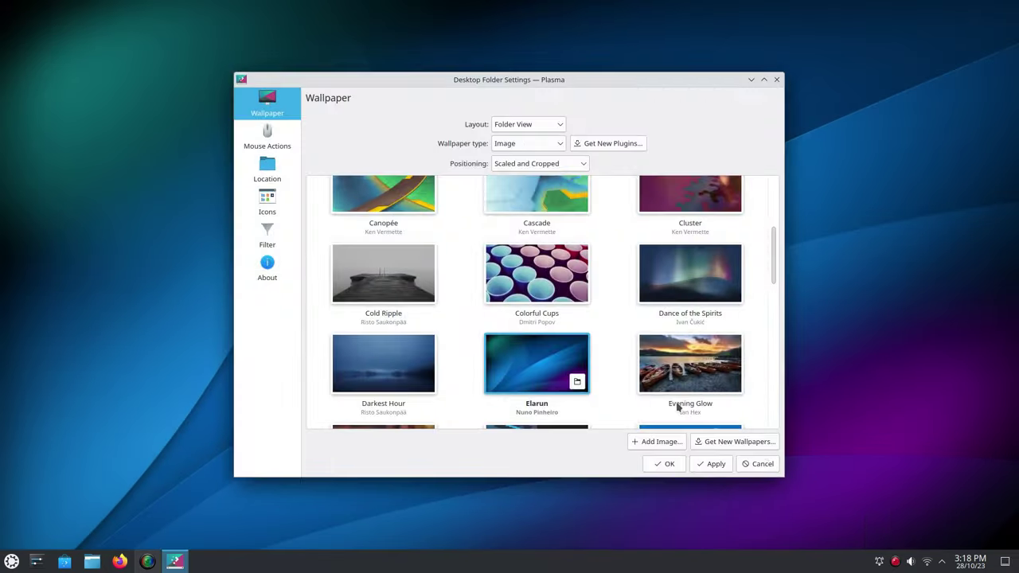
Step: Select the Evening Glow wallpaper, preview it with windows minimized and the application launcher shown, and restore the settings
click(674, 403)
click(1005, 561)
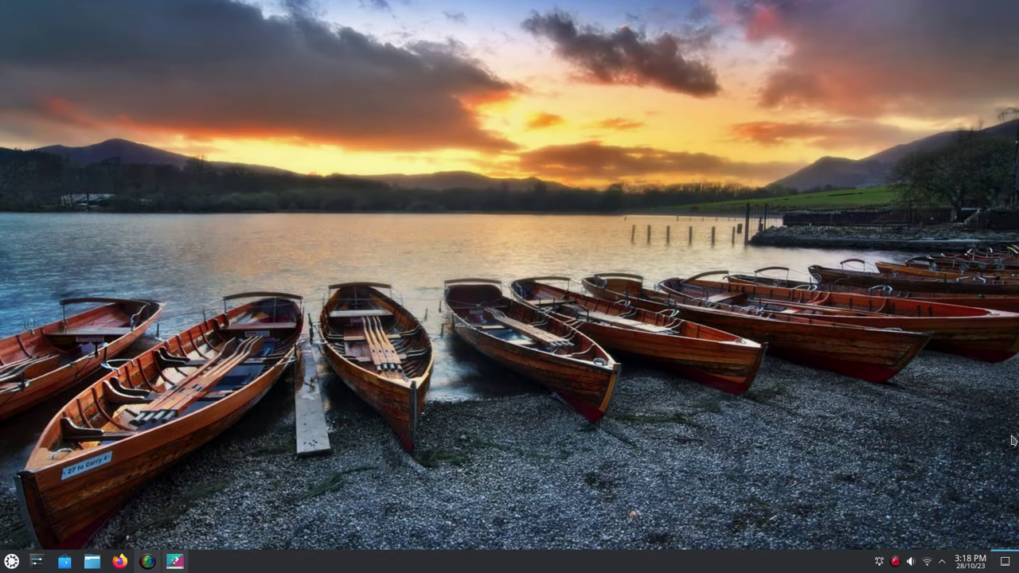
key(super)
key(Escape)
click(1007, 561)
Step: Select the Fallen Leaf wallpaper and preview it on the bare desktop, also opening the application launcher over it
scroll(494, 353, down, 1)
click(388, 340)
click(1007, 561)
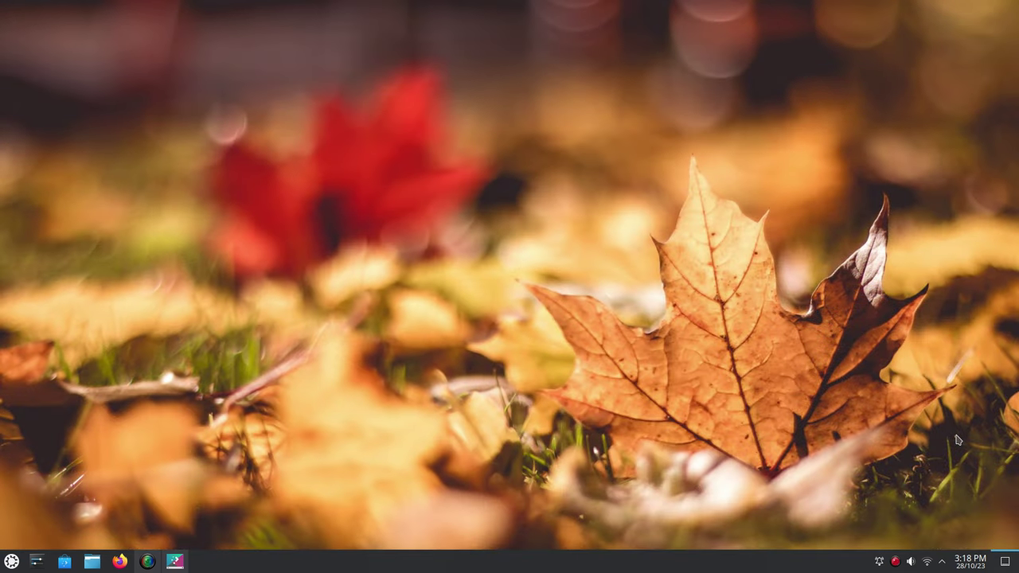
key(super)
key(Escape)
click(1007, 562)
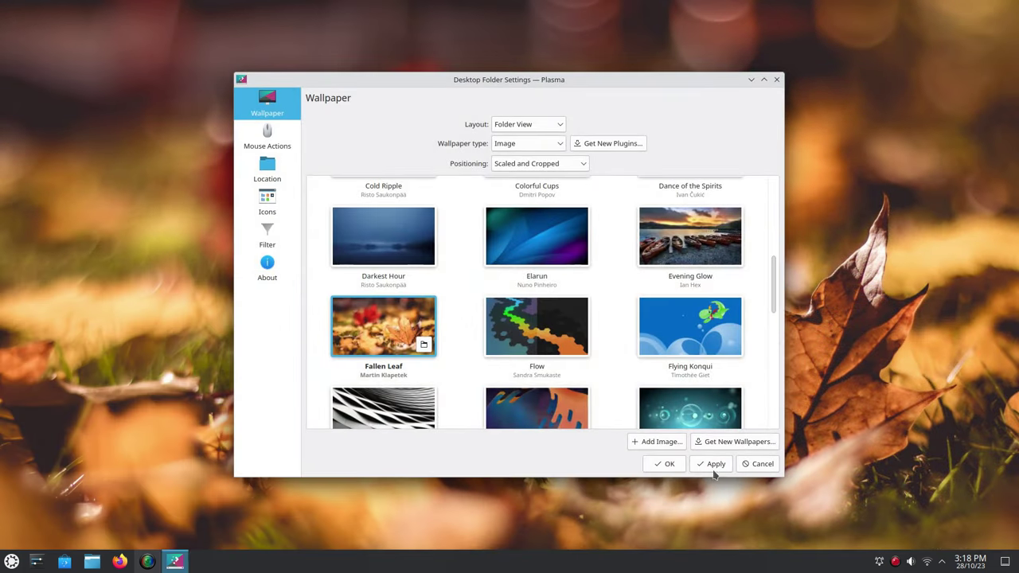
Step: Preview the Flow wallpaper on the desktop with the application launcher, and select and preview Flying Konqui
click(525, 312)
click(664, 463)
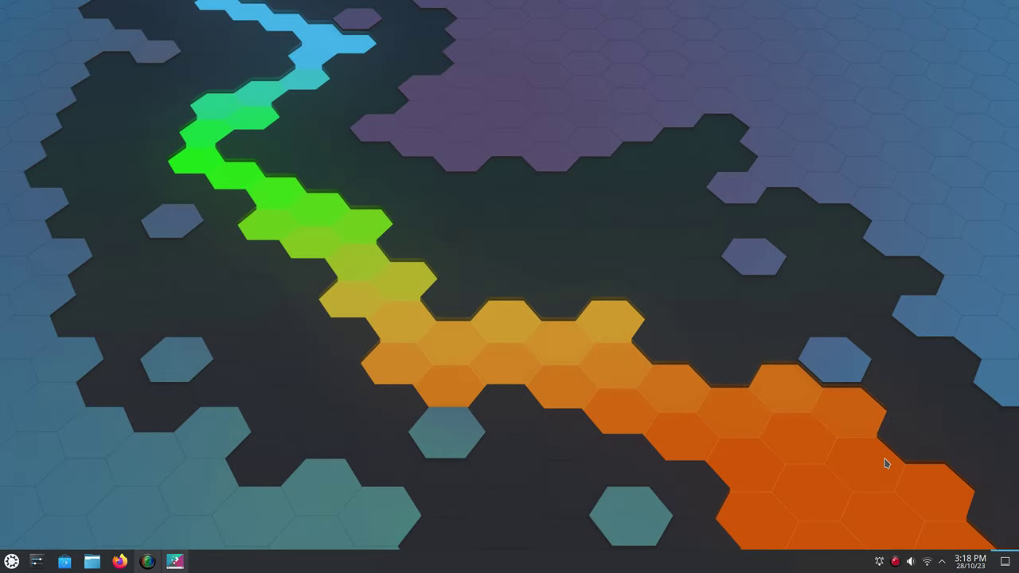
key(super)
key(Escape)
click(1009, 566)
key(Right)
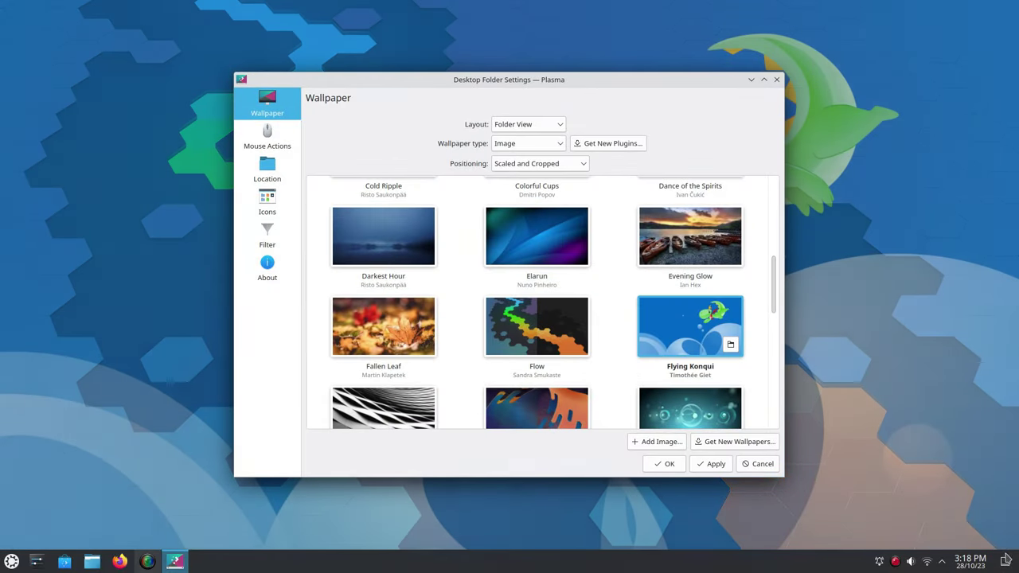
click(1008, 563)
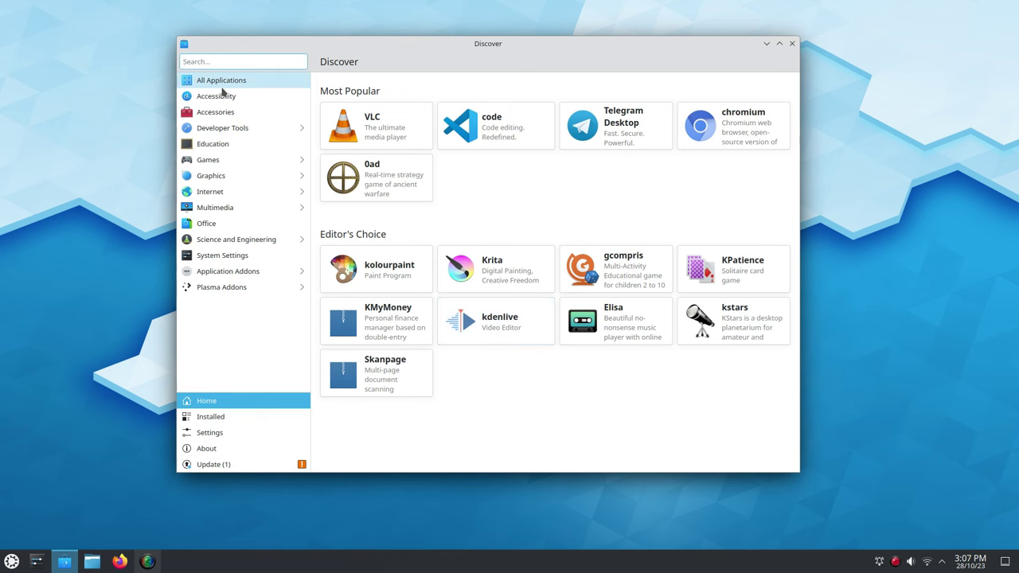
Step: Browse the All Applications listing in Discover and return to the Home page
click(222, 87)
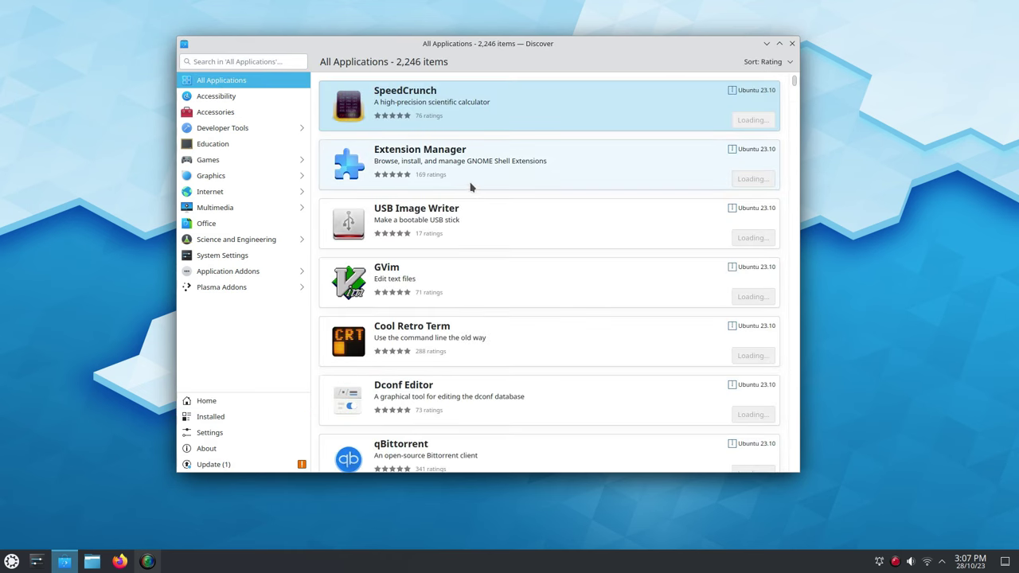
scroll(478, 199, down, 5)
scroll(484, 207, up, 4)
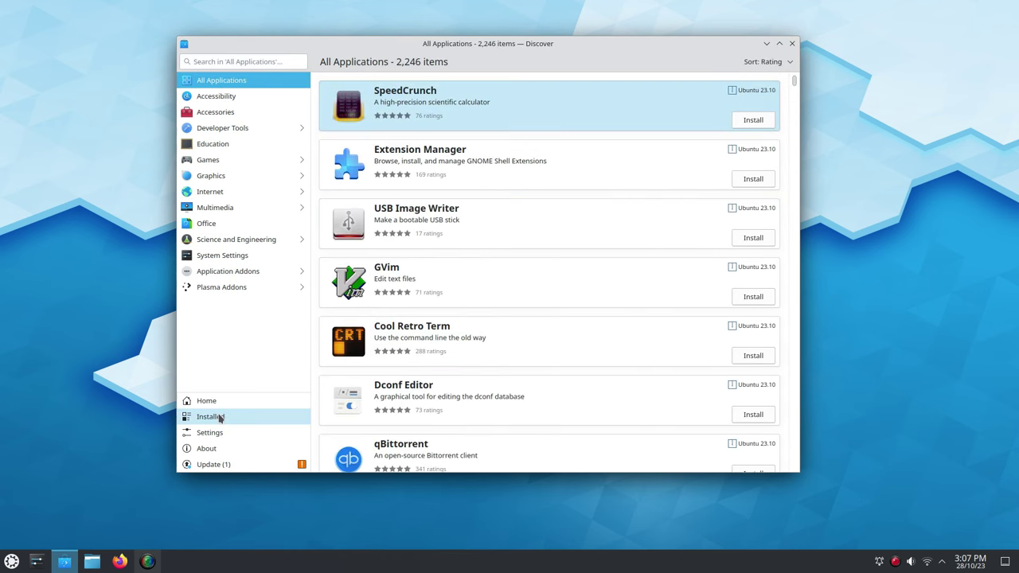
click(220, 417)
click(220, 403)
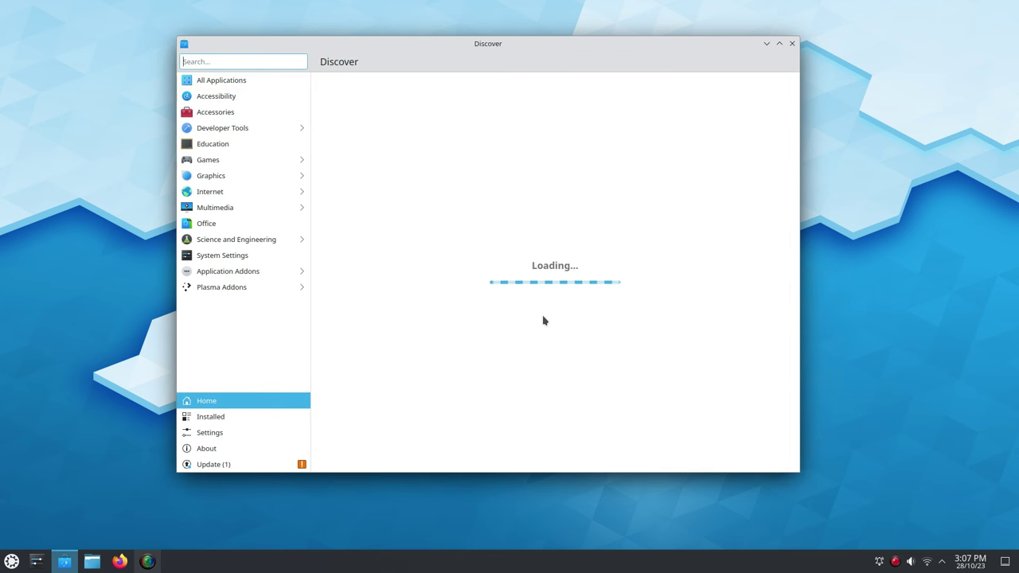
Step: Open VLC's page from Most Popular and look through its screenshots, description and reviews
click(426, 135)
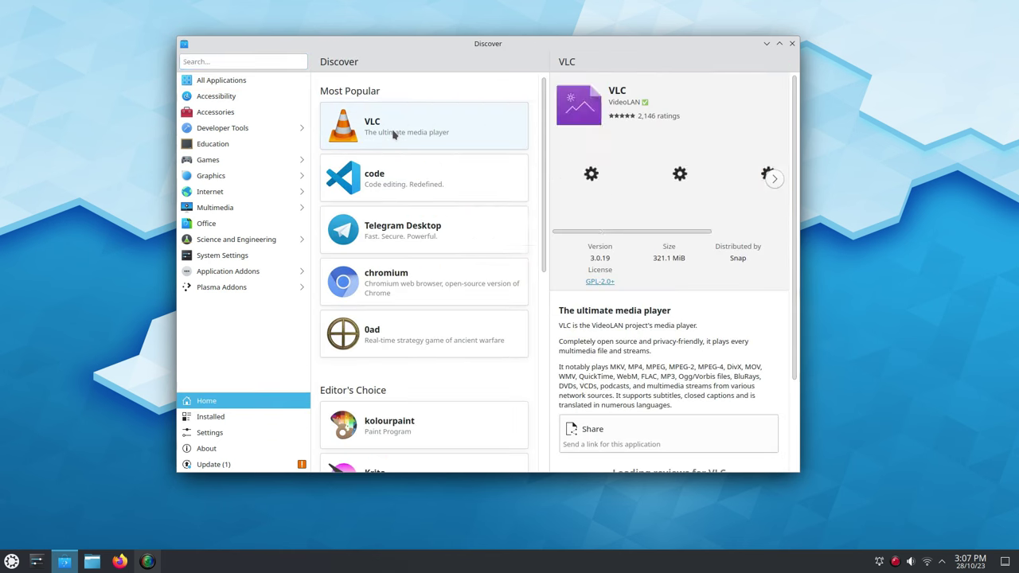
scroll(589, 279, down, 3)
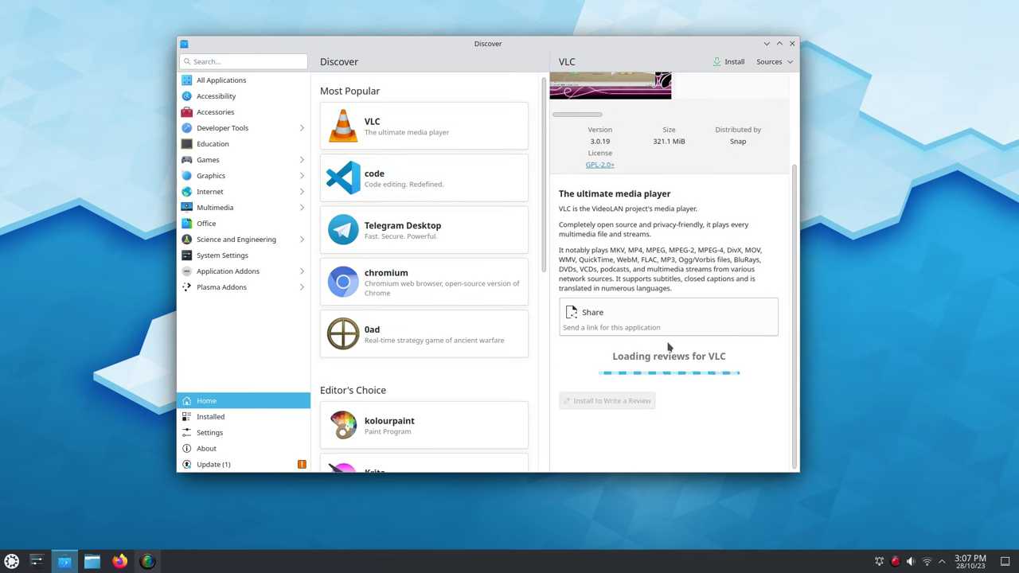
scroll(668, 275, up, 3)
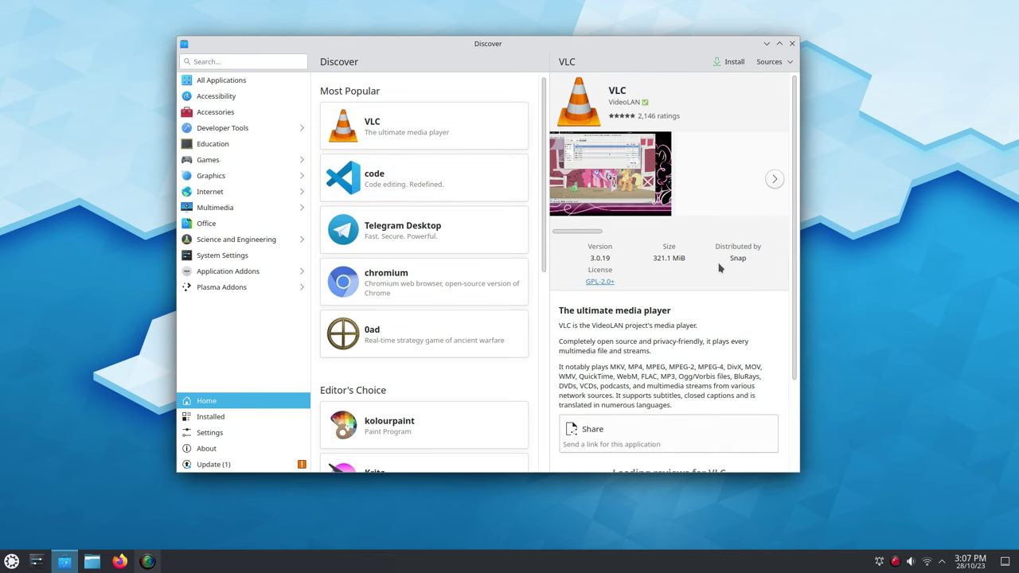
click(774, 178)
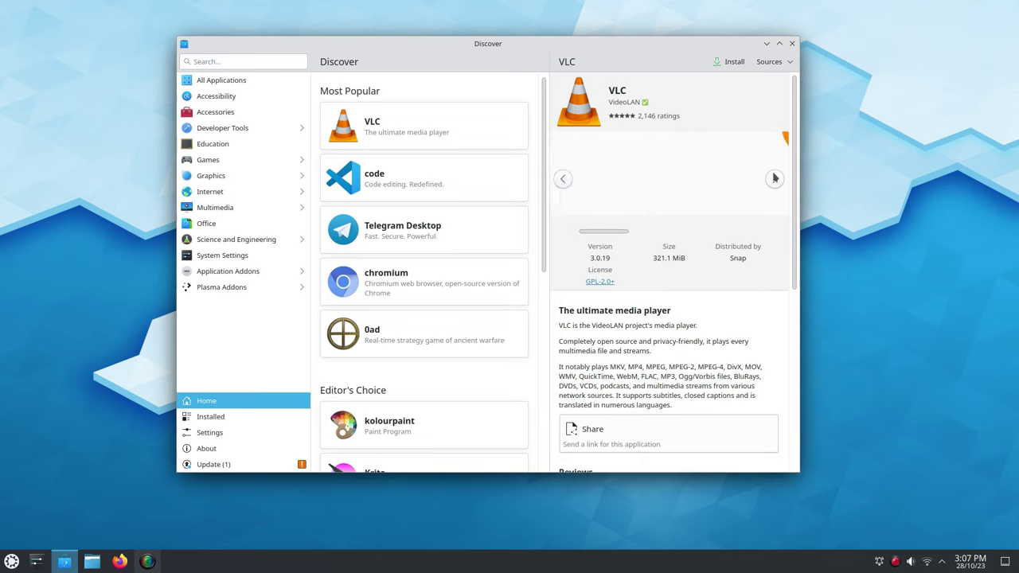
click(775, 180)
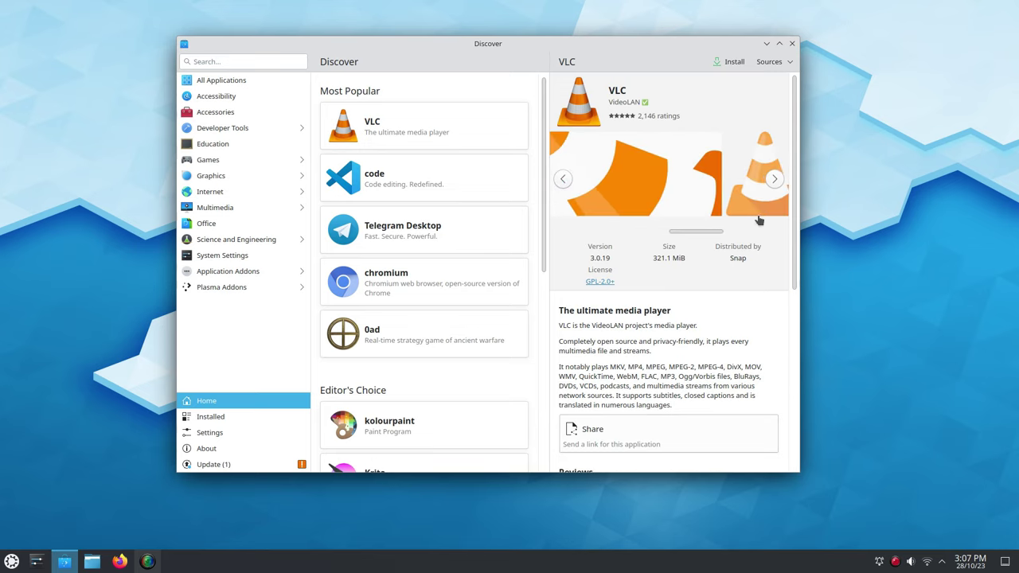
scroll(742, 276, down, 2)
scroll(742, 276, down, 5)
scroll(645, 351, up, 7)
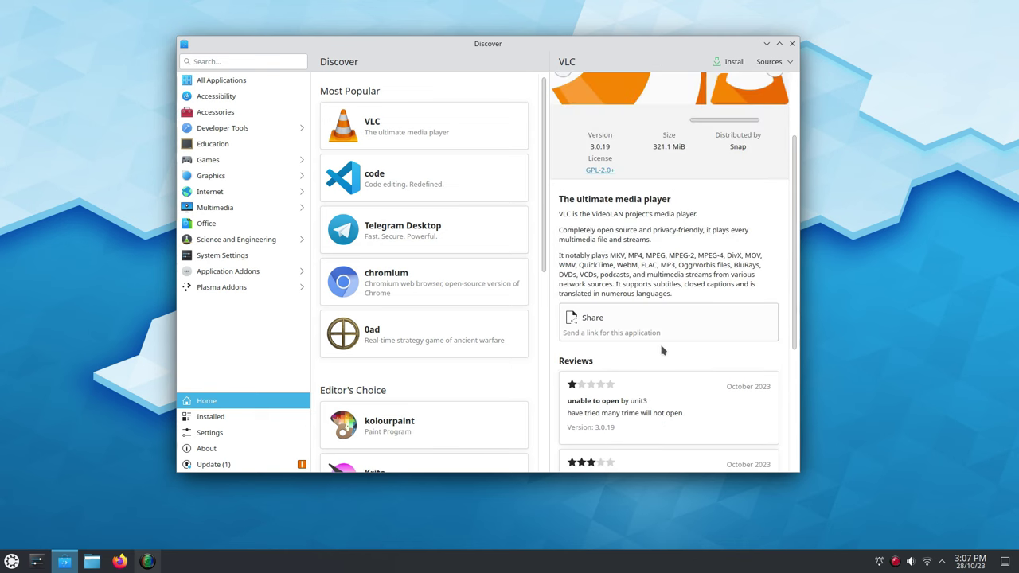
Step: Open the page for code, and reposition and enlarge the Discover window to cover most of the desktop
click(412, 187)
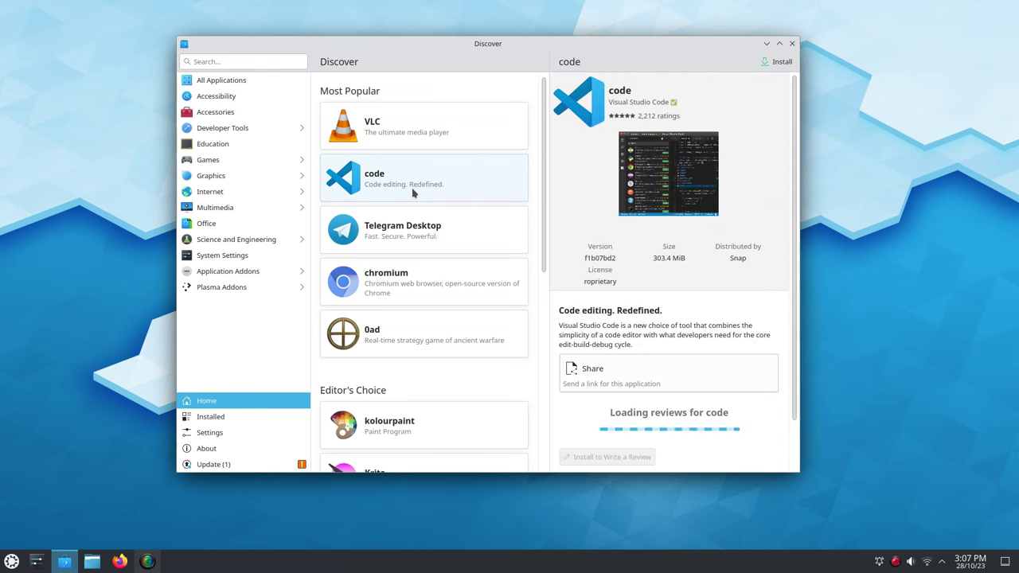
scroll(740, 360, down, 2)
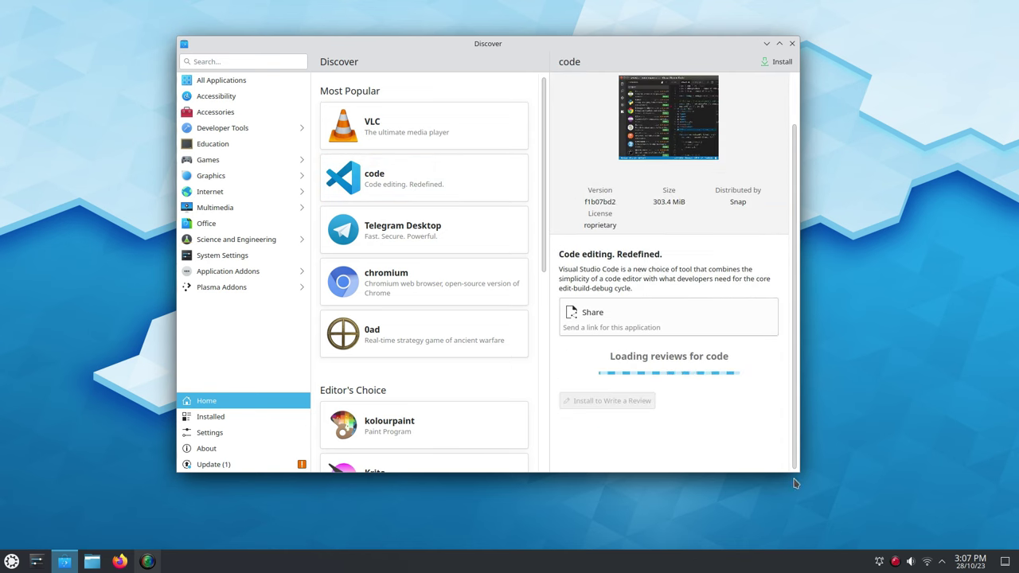
drag(814, 474, 975, 508)
drag(662, 42, 571, 29)
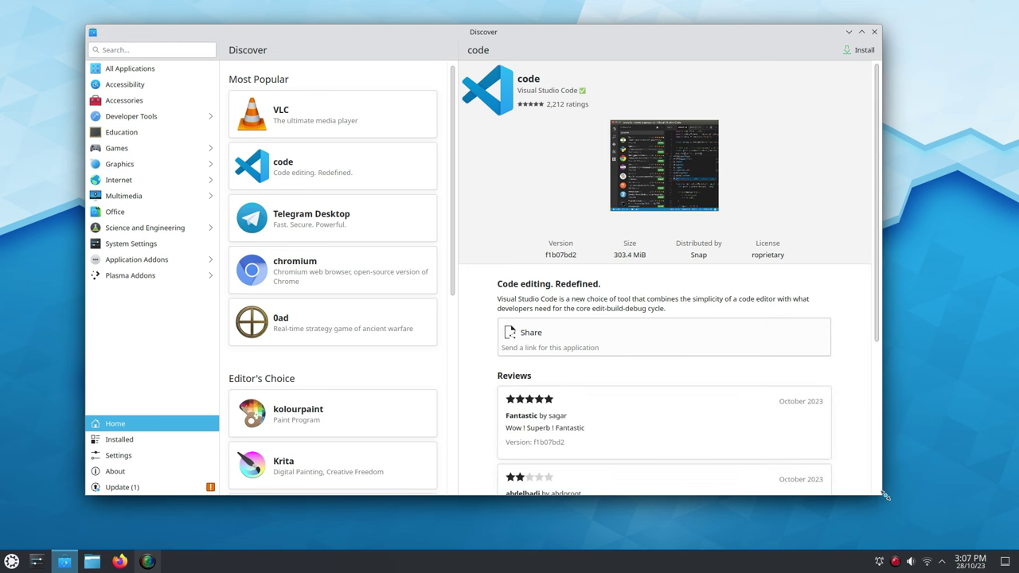
drag(884, 495, 939, 525)
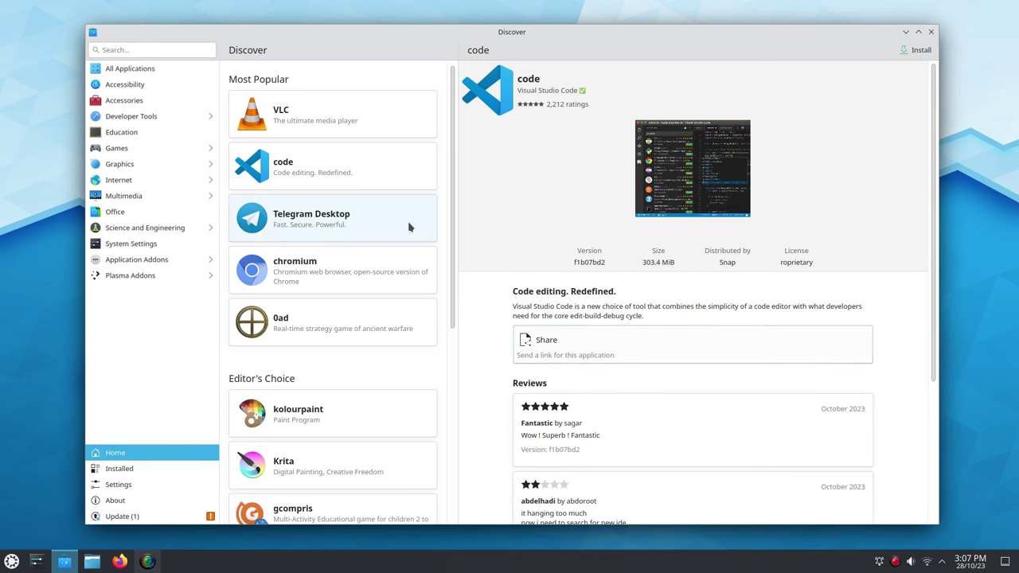
Step: View the Telegram Desktop page down to its reviews, and open the chromium page
click(307, 221)
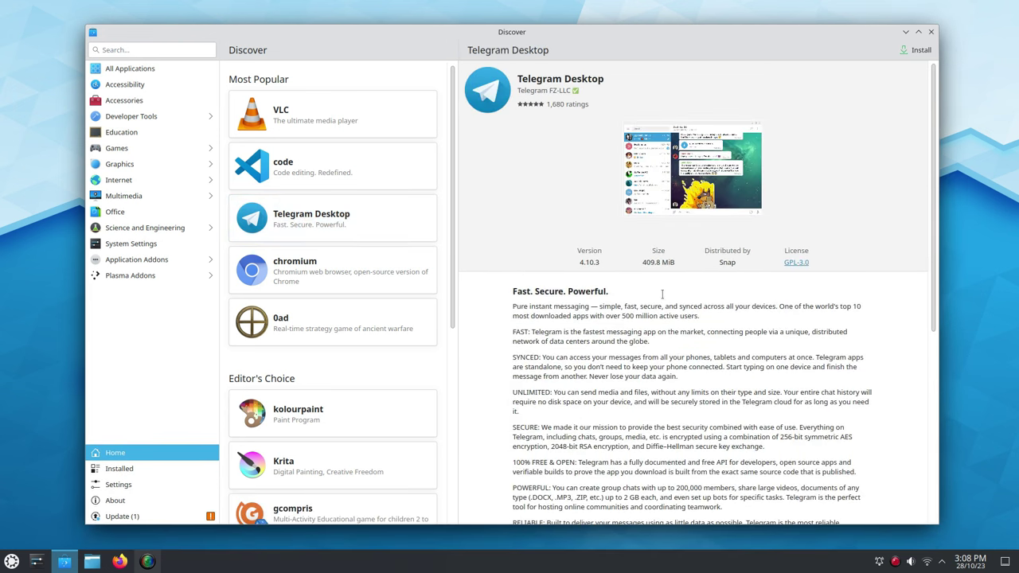
scroll(626, 297, down, 5)
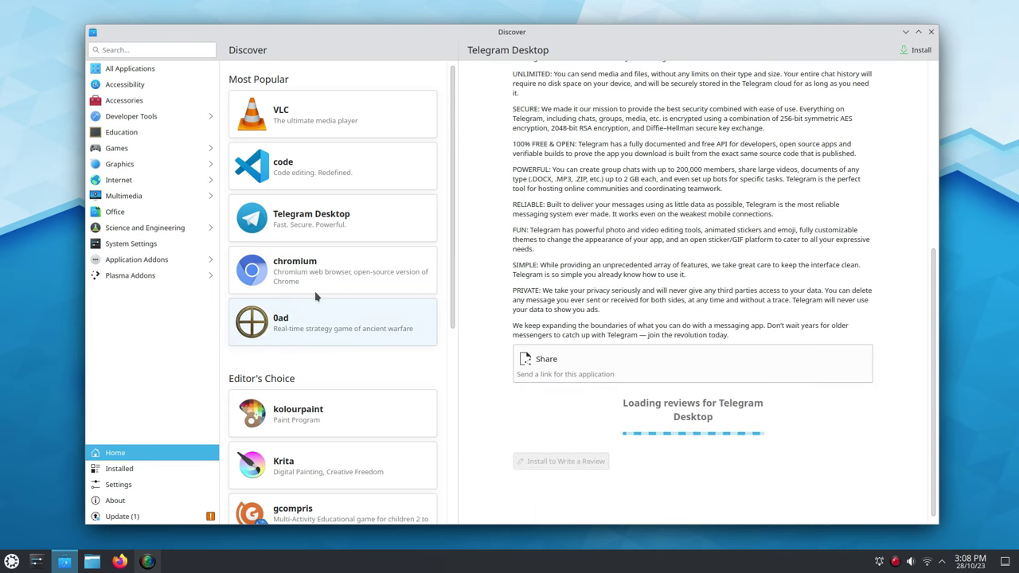
click(311, 278)
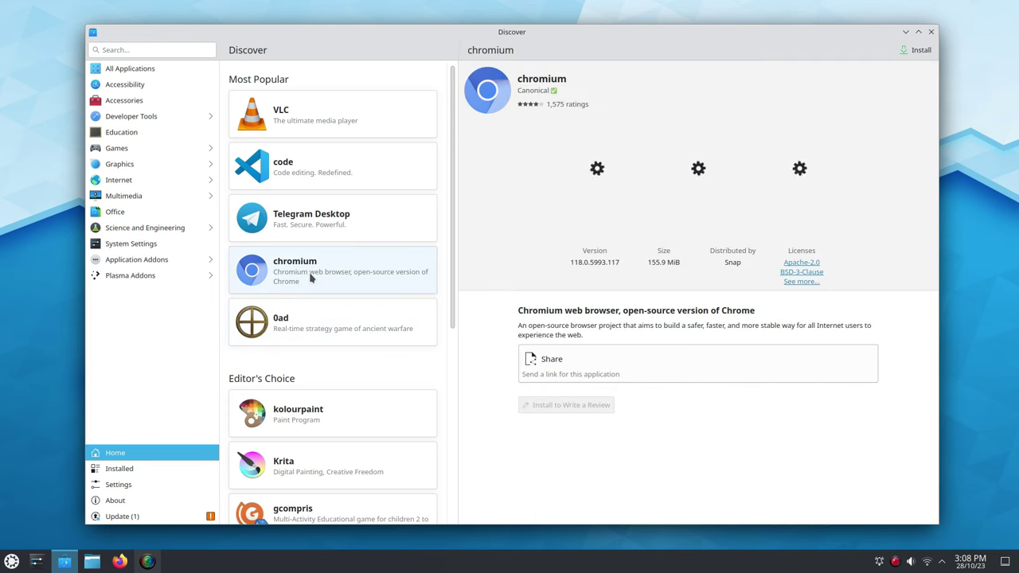
Step: Open the 0ad page, leaf through its enlarged screenshots, and close the image viewer
click(324, 341)
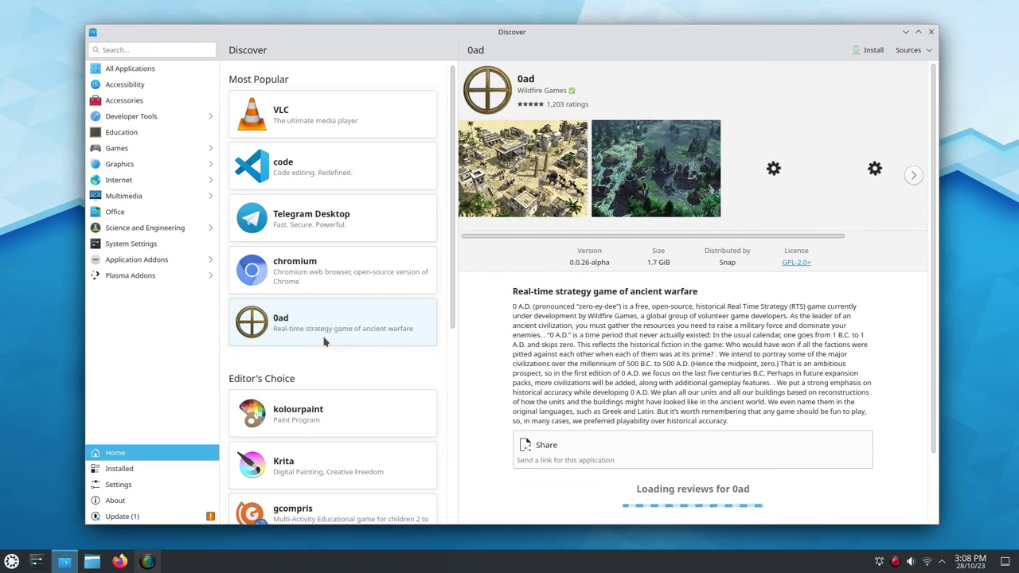
click(522, 168)
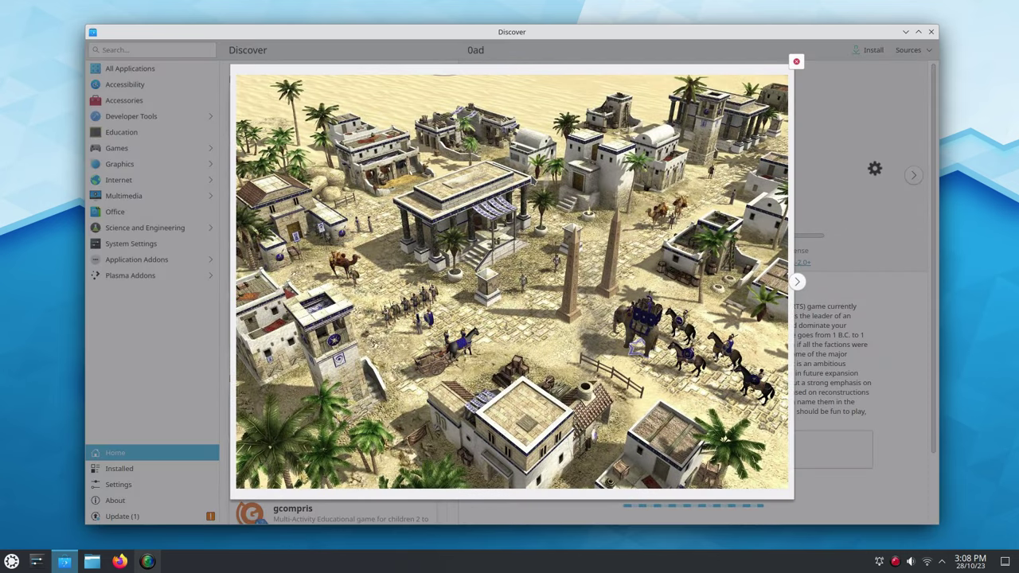
click(799, 281)
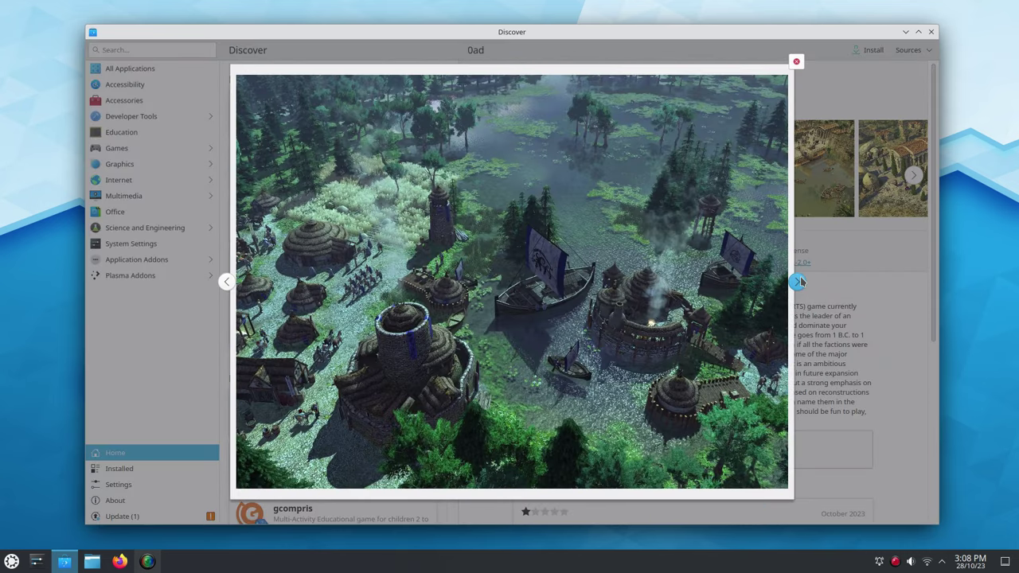
click(798, 282)
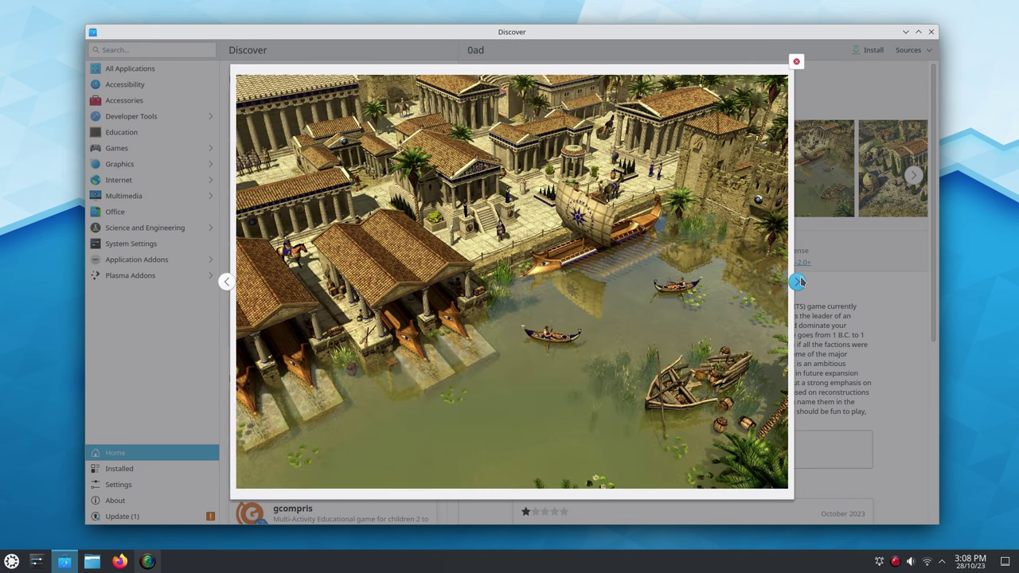
click(799, 282)
click(797, 60)
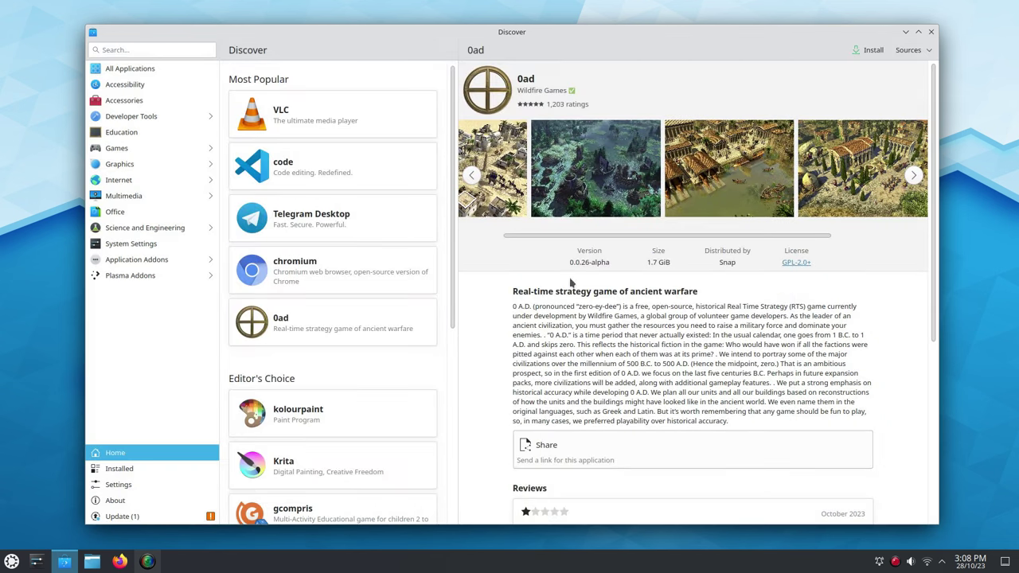
Step: Open kolourpaint from Editor's Choice and view its description and reviews
scroll(344, 296, down, 3)
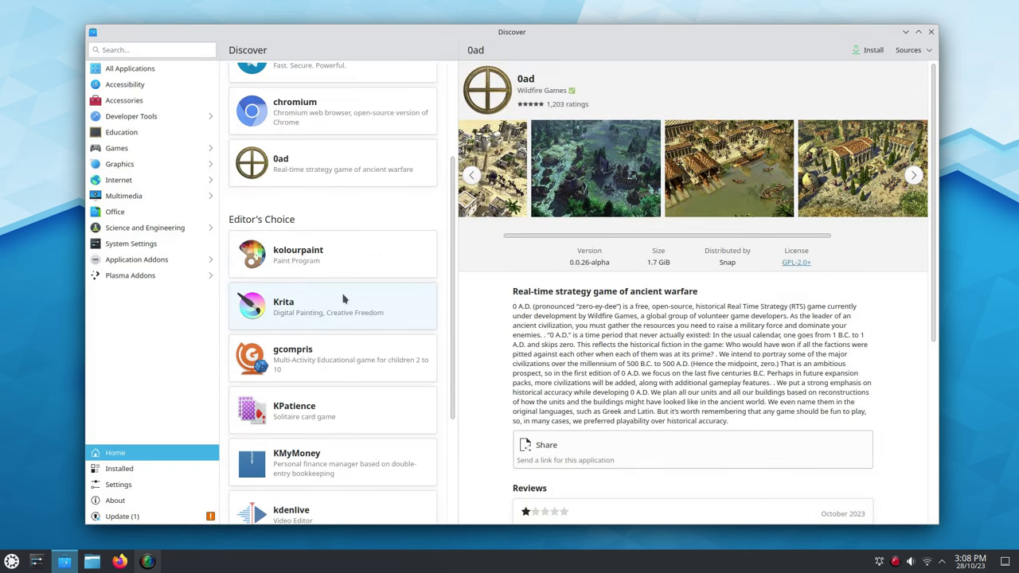
click(301, 254)
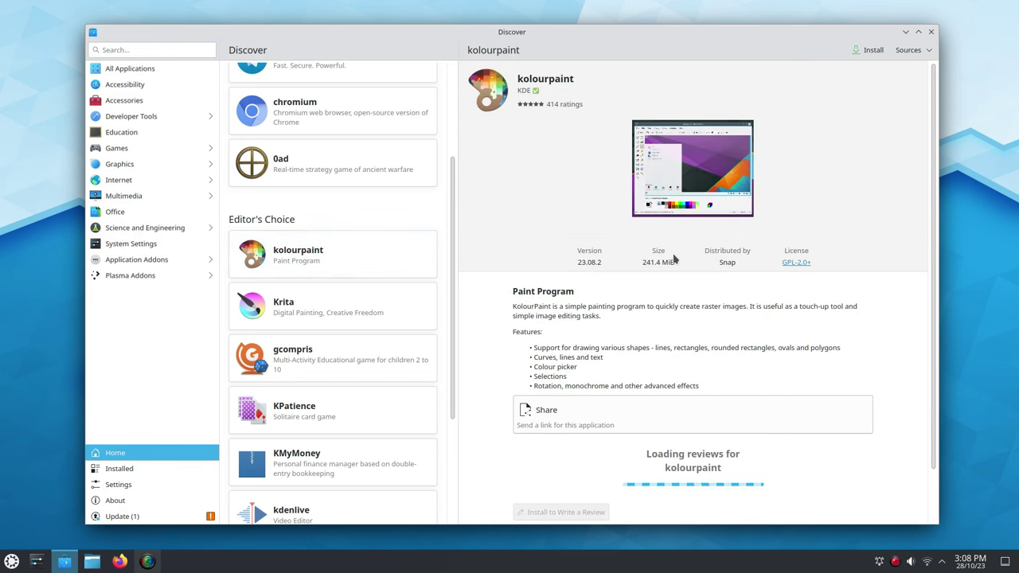
scroll(731, 275, down, 1)
scroll(343, 256, down, 3)
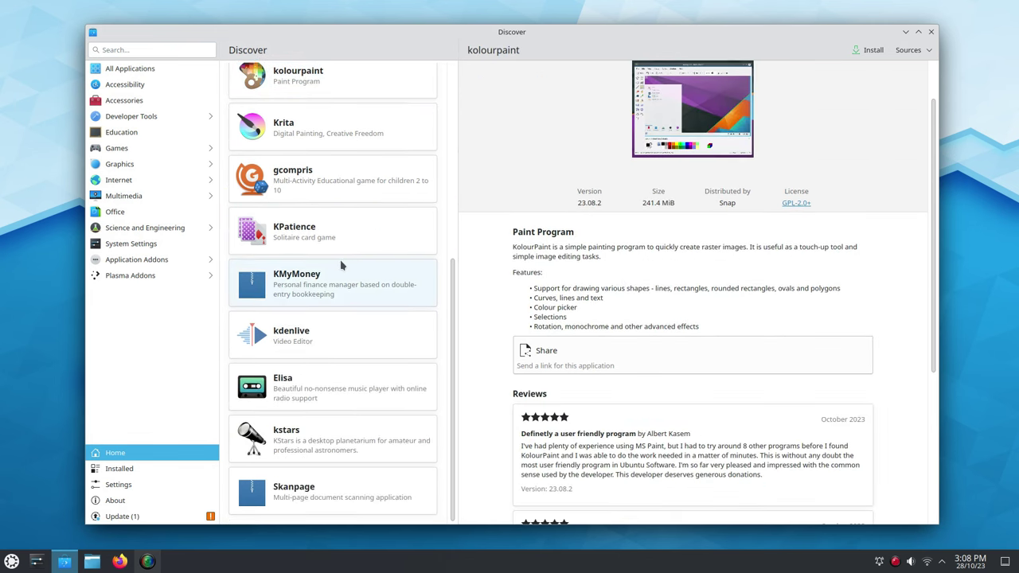
Step: Open kdenlive from Editor's Choice and look over its details page
click(301, 341)
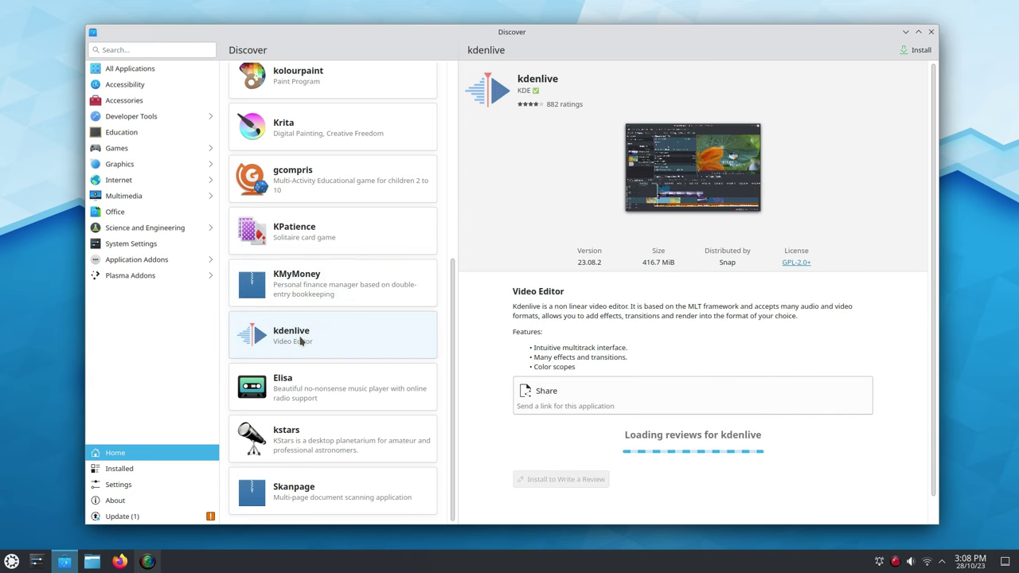
scroll(740, 346, down, 2)
scroll(606, 239, up, 2)
scroll(335, 175, up, 2)
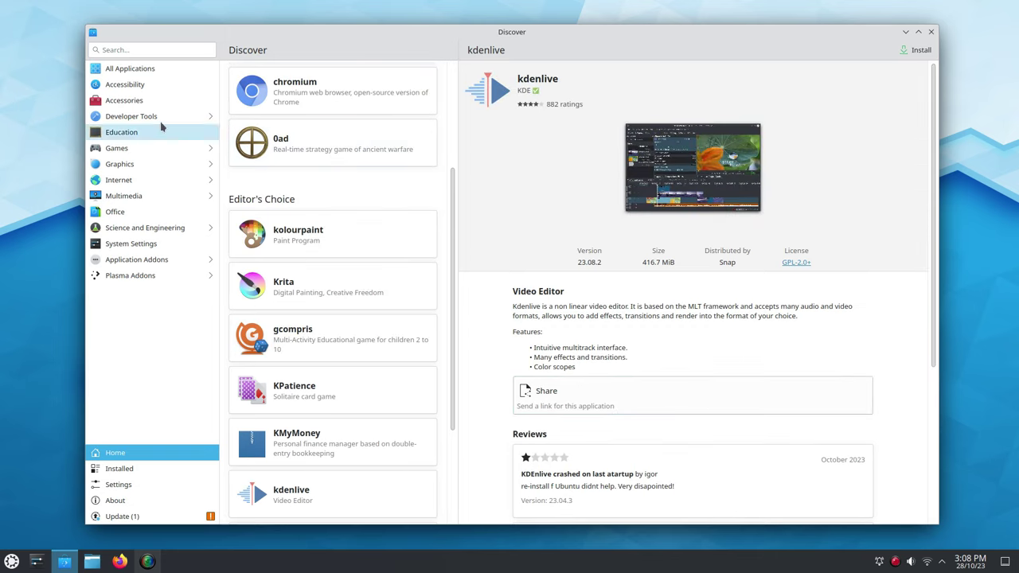
Step: Show the All Applications listing and browse the apps in the Accessibility category
click(132, 74)
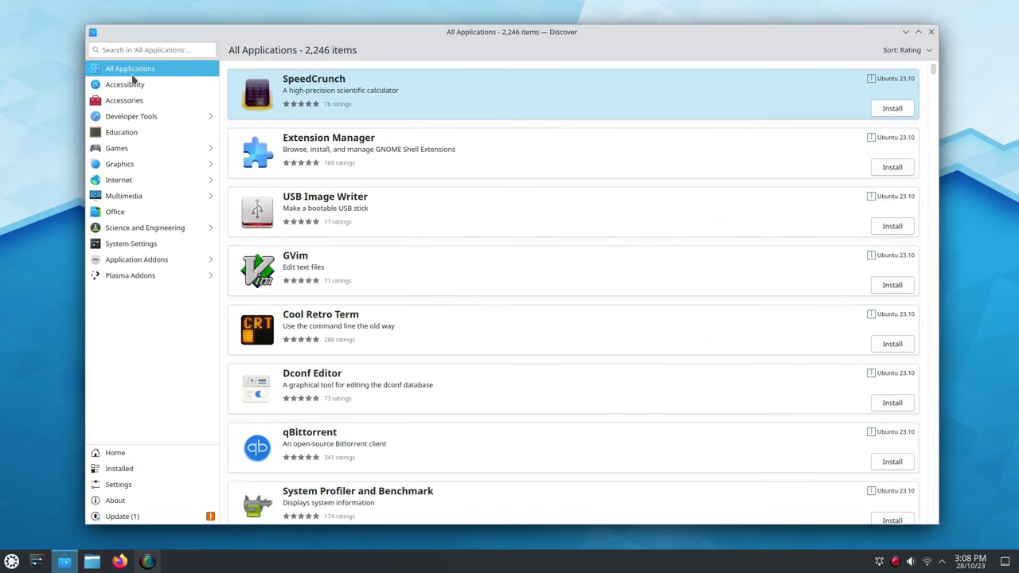
click(160, 85)
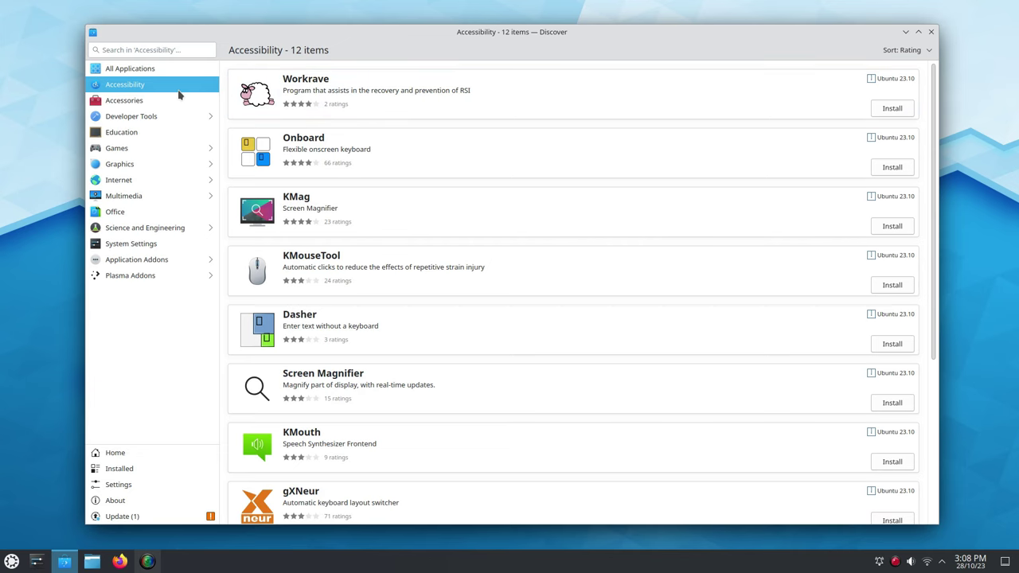
scroll(358, 236, down, 5)
scroll(360, 240, up, 4)
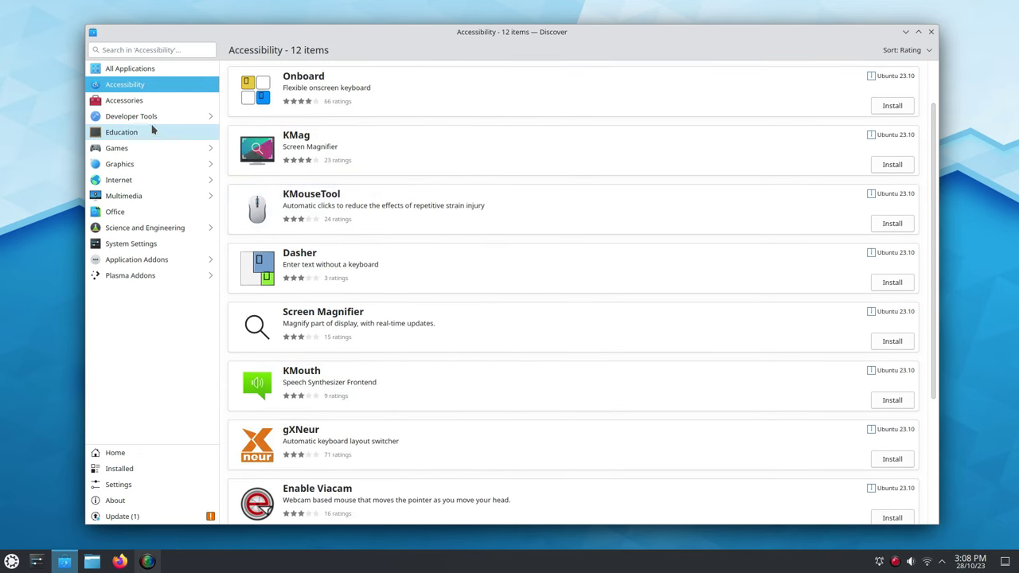
Step: Show the Accessories category and view the SpeedCrunch details page
click(137, 100)
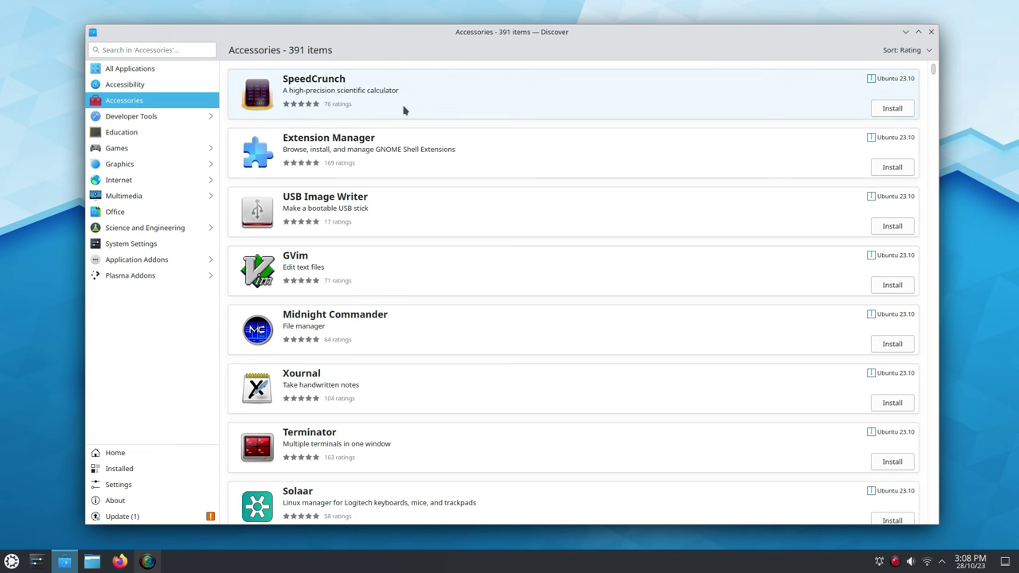
click(405, 109)
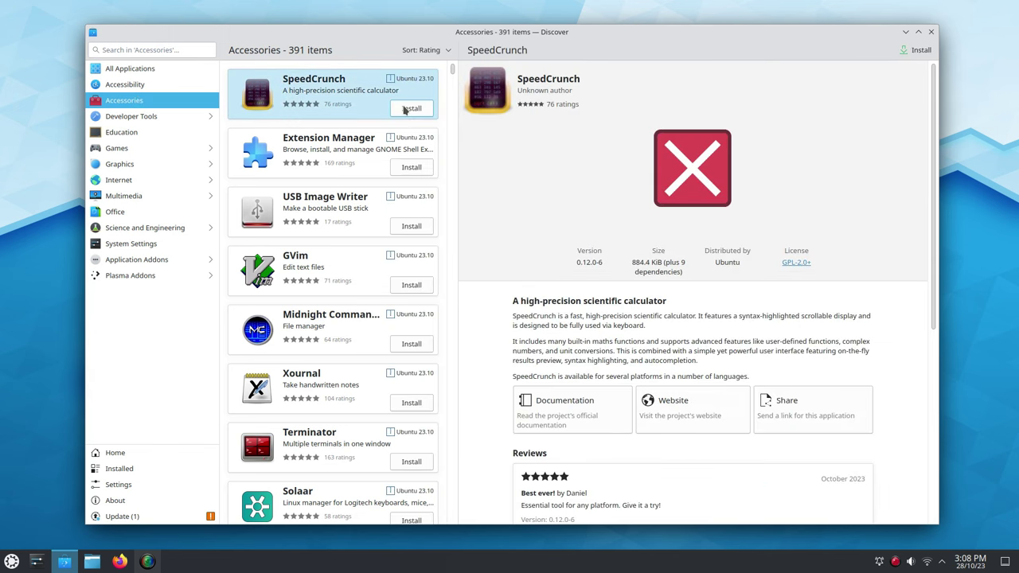
scroll(852, 286, down, 3)
scroll(844, 298, up, 3)
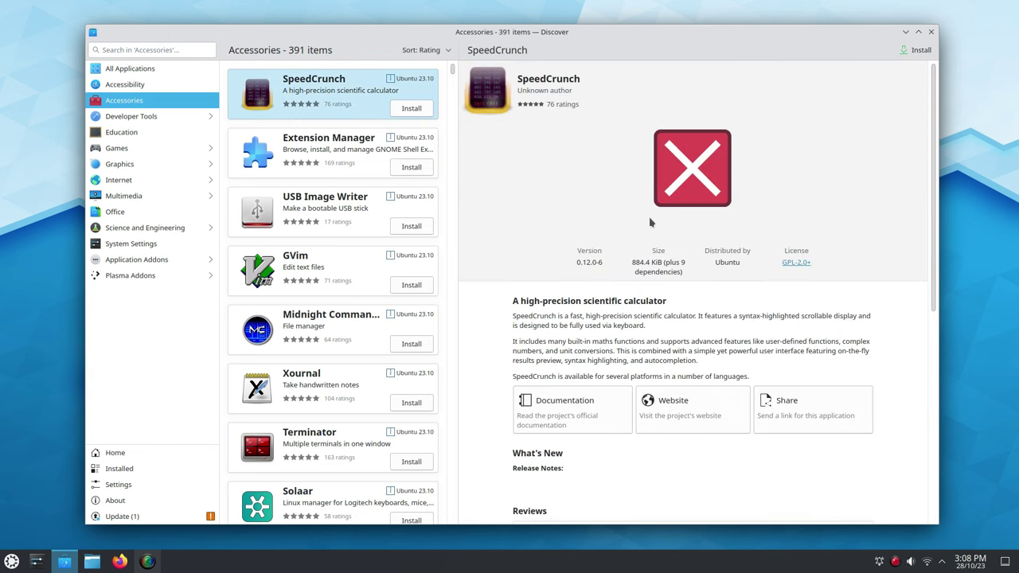
Step: Open the Extension Manager page and read through its release notes, reviews and permissions
click(307, 165)
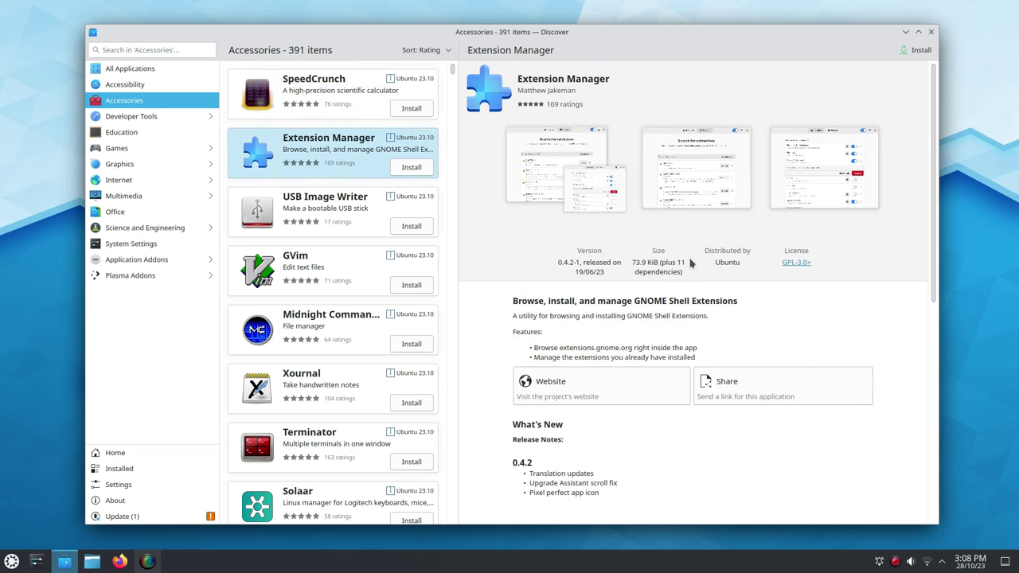
scroll(683, 270, down, 8)
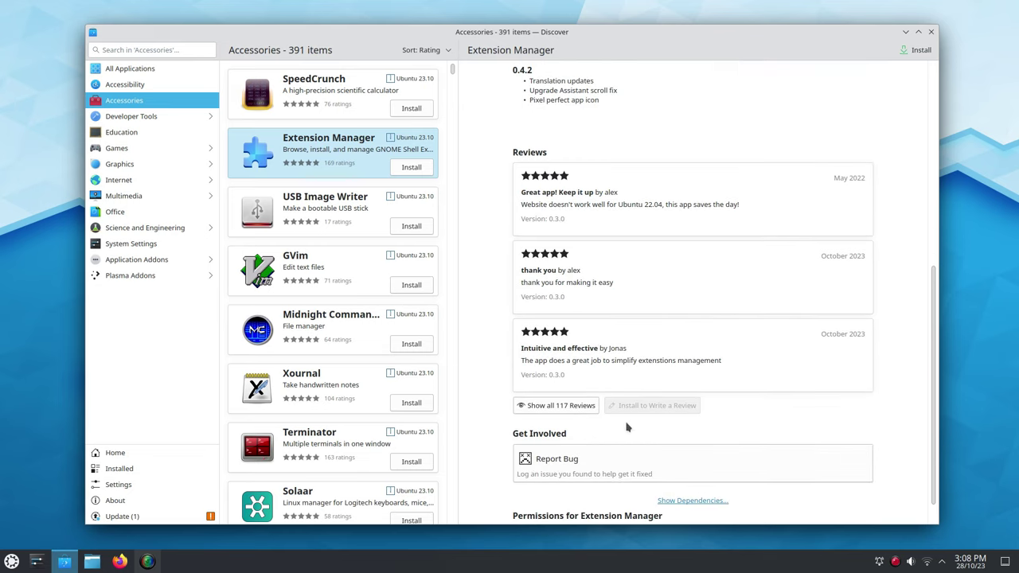
scroll(626, 429, down, 1)
scroll(584, 496, up, 8)
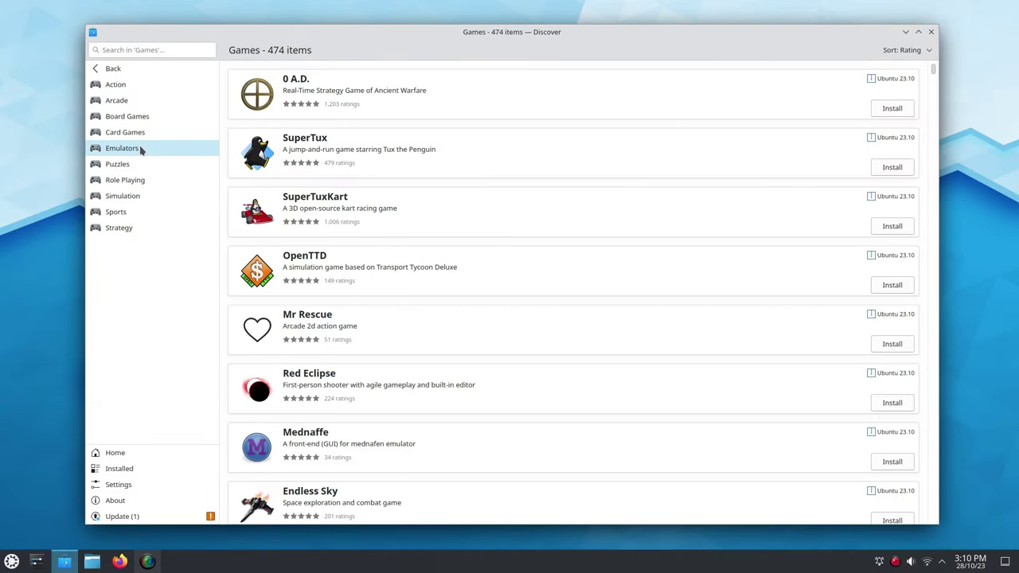
Step: Open the 0 A.D. game page, read through its description and reviews, and view its first screenshot enlarged
click(432, 92)
scroll(643, 311, down, 3)
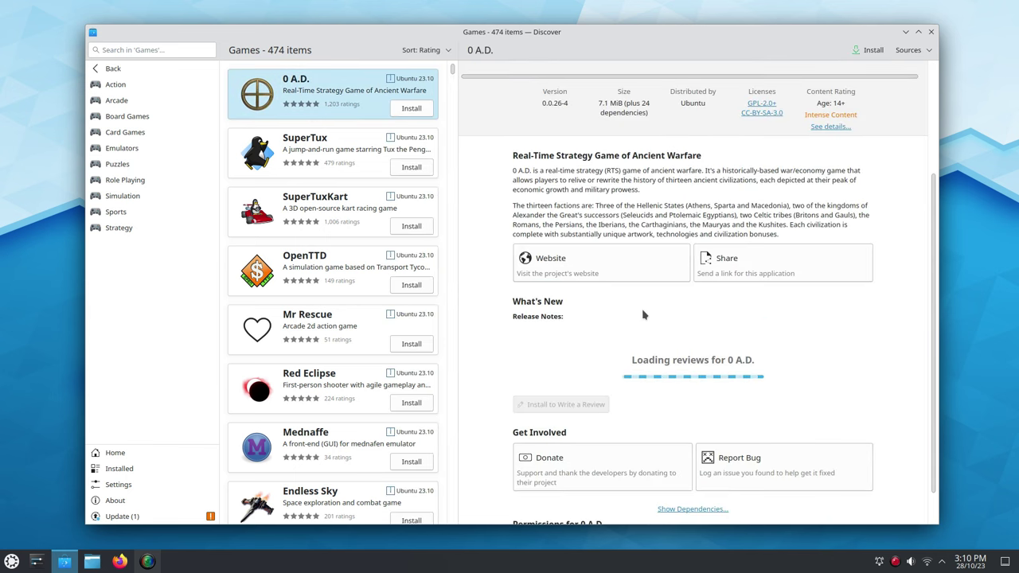
scroll(643, 316, down, 5)
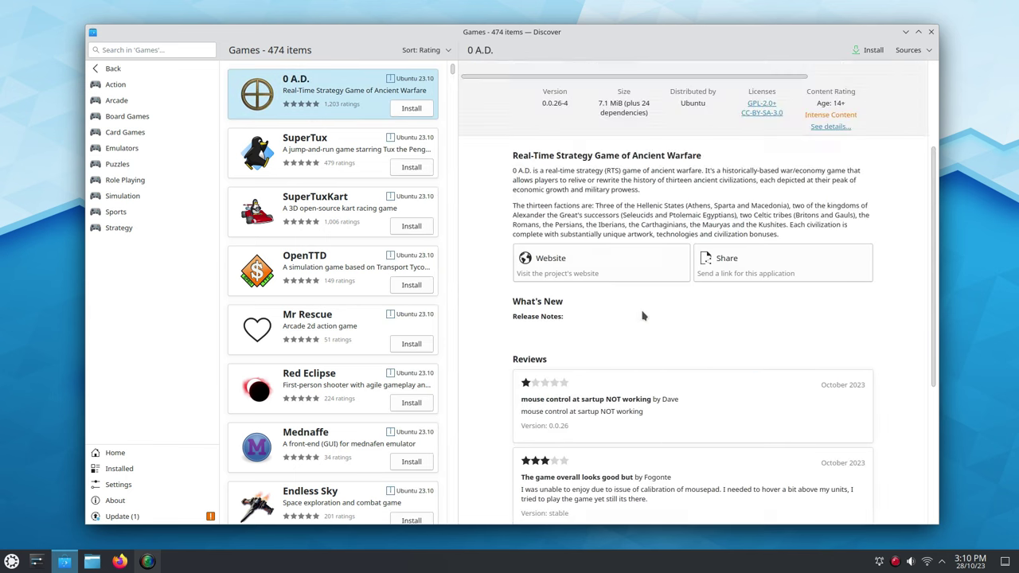
scroll(644, 316, up, 3)
click(591, 217)
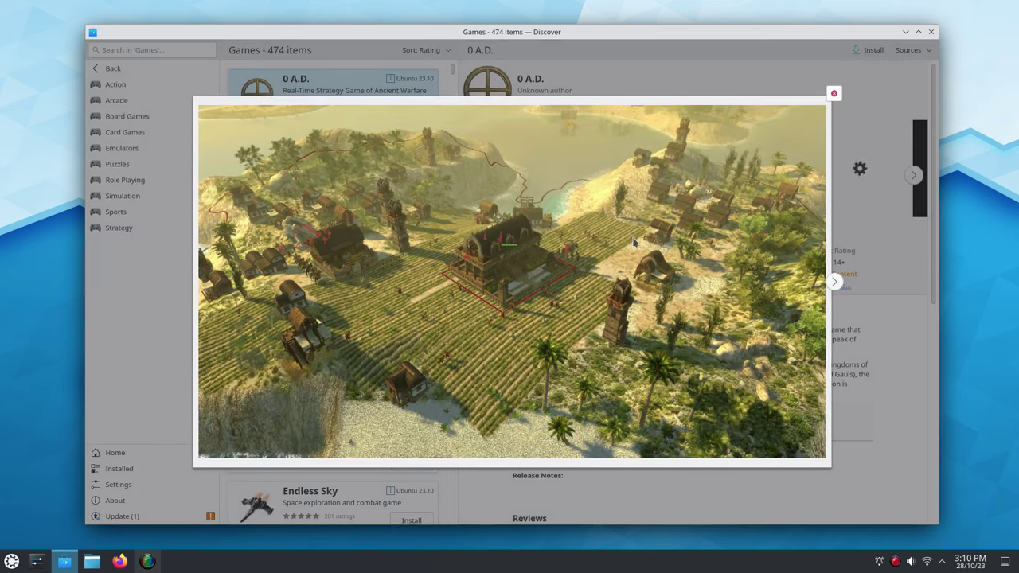
key(Escape)
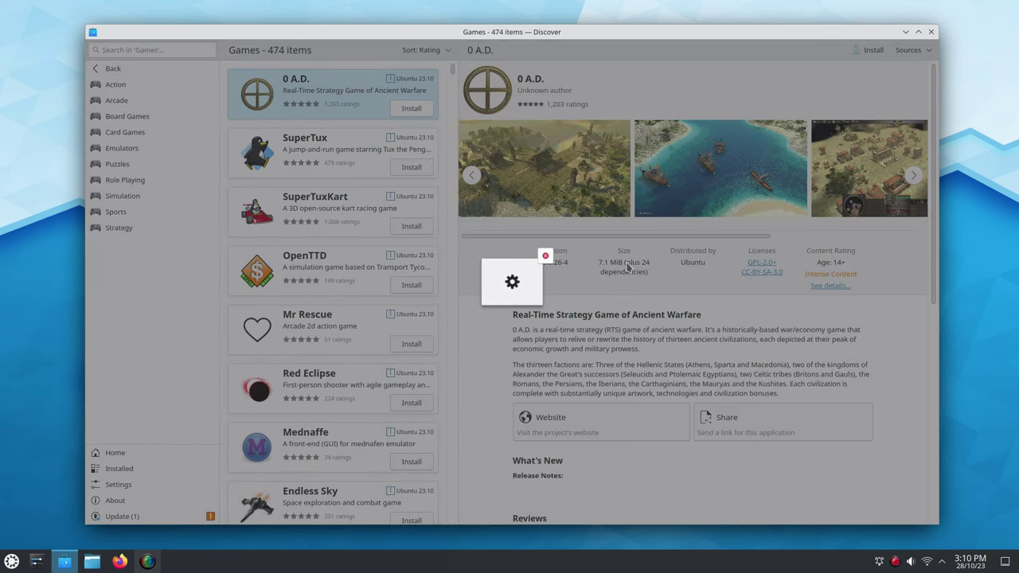
click(546, 255)
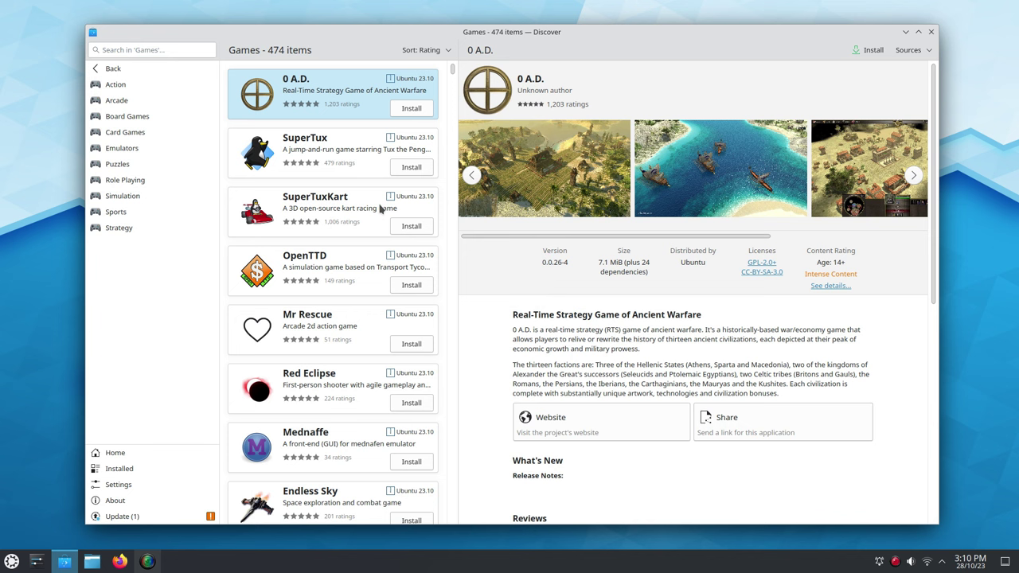
Step: Open the SuperTux page from the games list and look over its details and screenshots
click(311, 146)
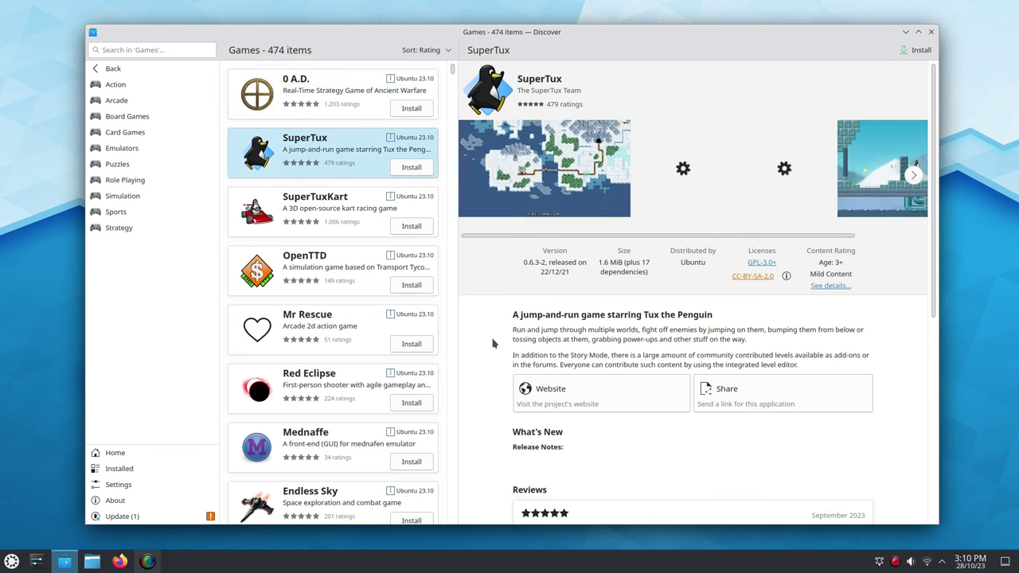
scroll(495, 344, down, 3)
scroll(495, 345, up, 3)
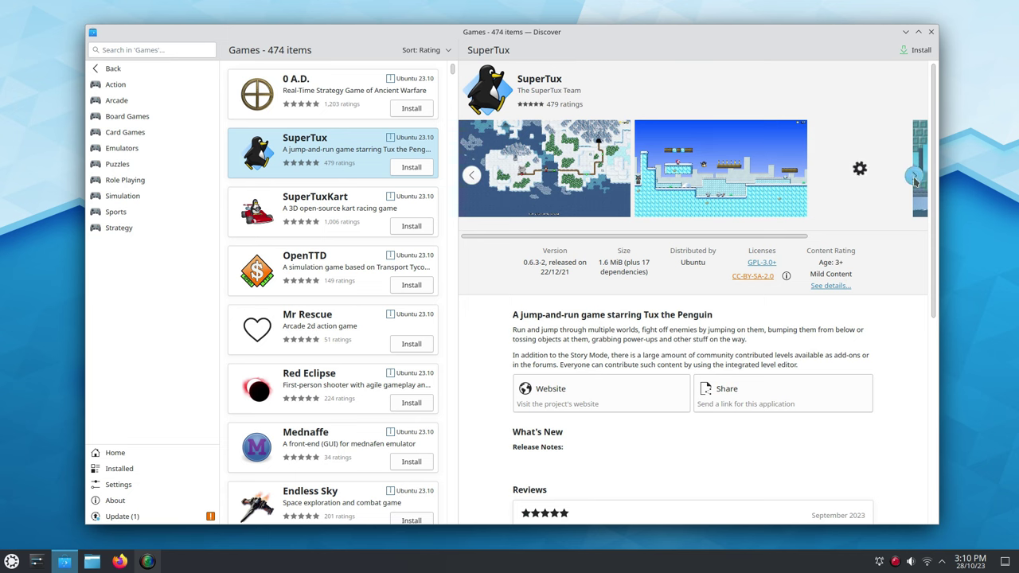
Step: Open the SuperTuxKart page and browse its screenshots at enlarged size through to the last one
click(342, 209)
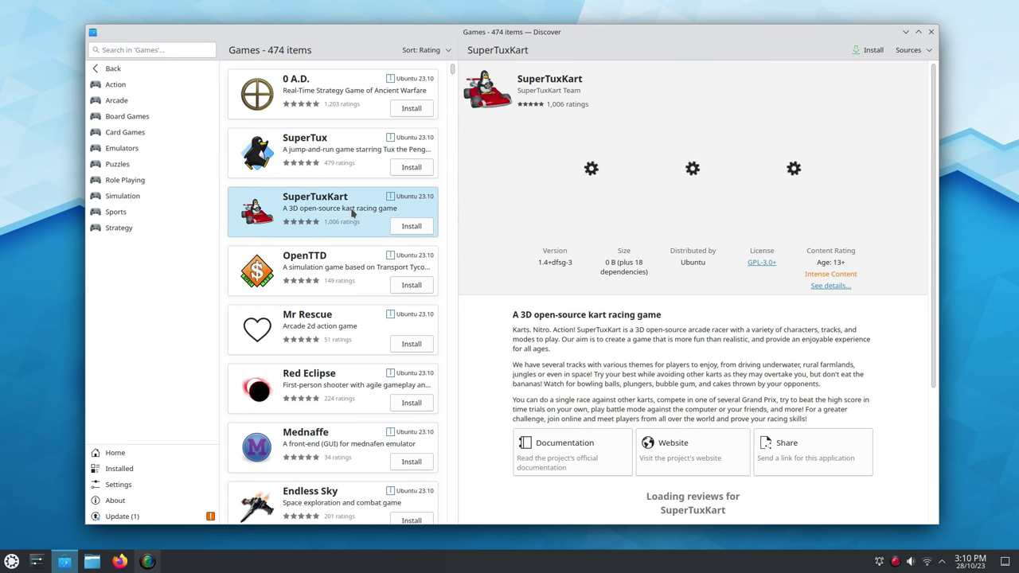
click(535, 159)
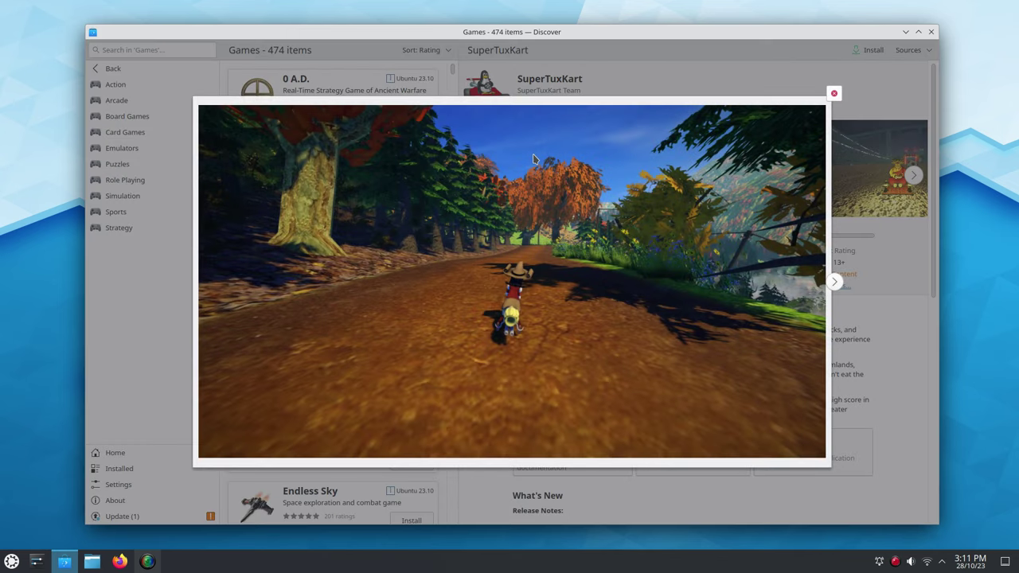
click(830, 286)
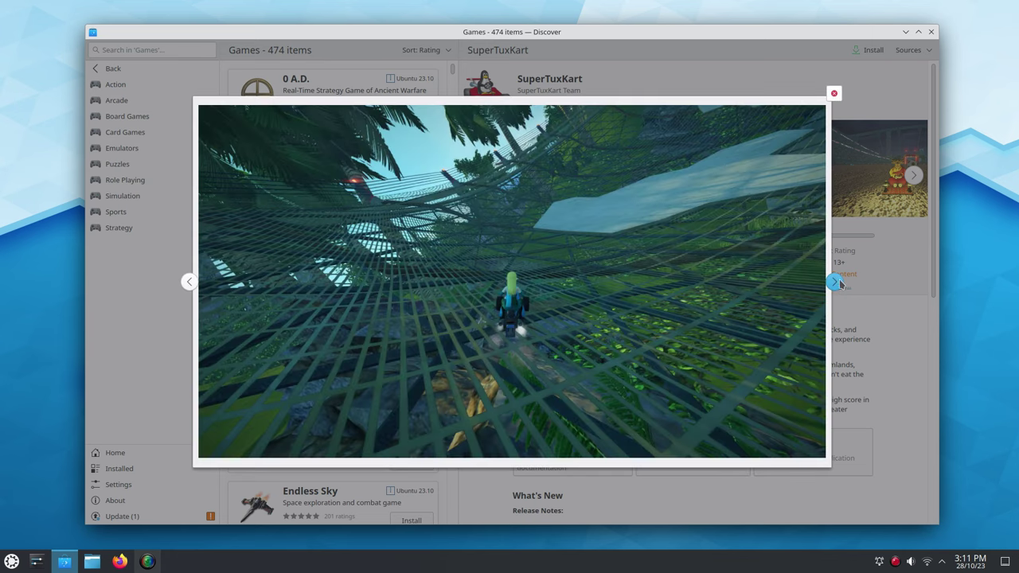
click(836, 283)
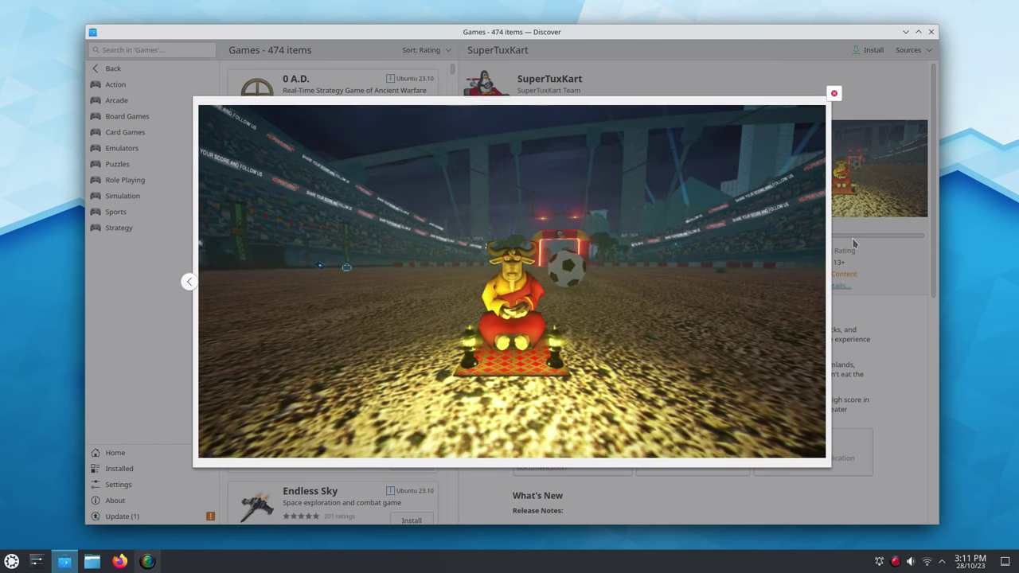
click(834, 93)
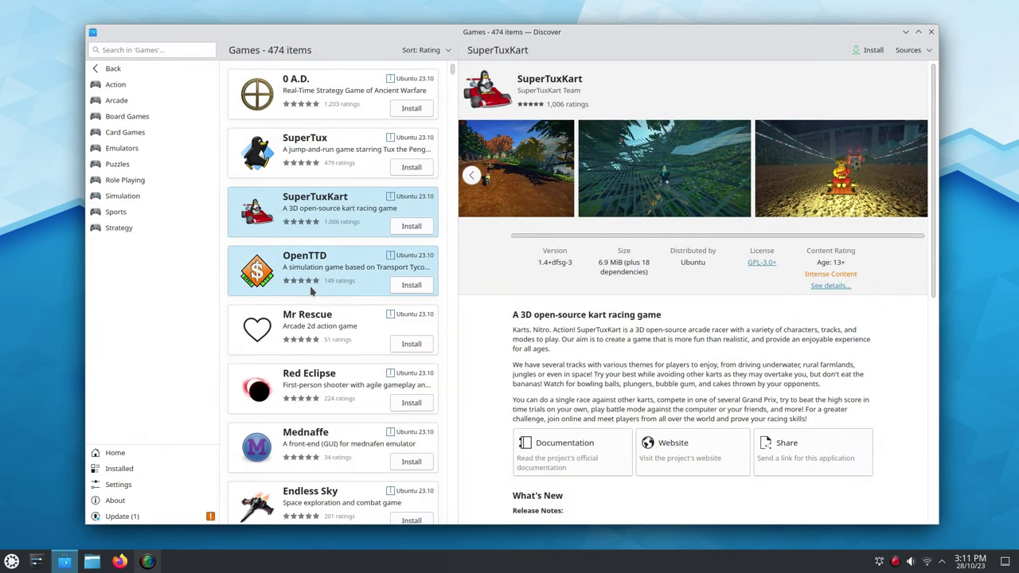
Step: Show the OpenTTD details page and then the Mr Rescue page from the games list
click(311, 291)
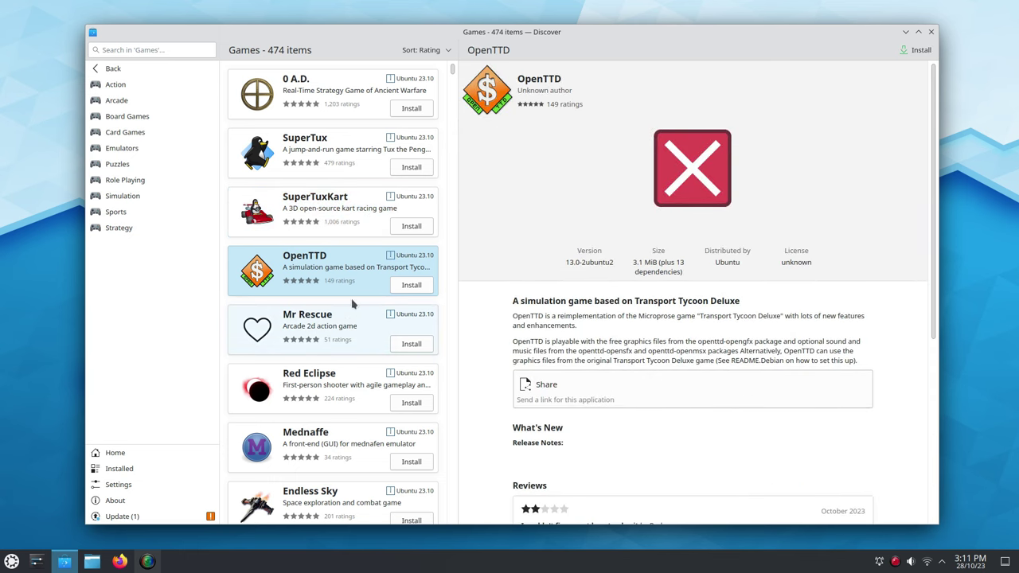
scroll(345, 301, down, 3)
click(314, 203)
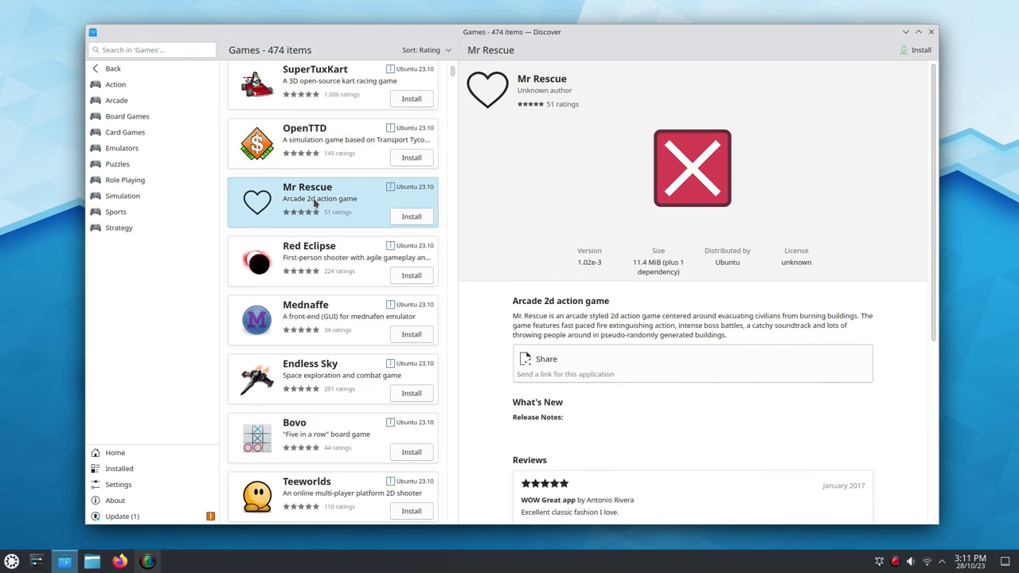
Step: Open the Red Eclipse page and browse its enlarged screenshots through to the last one
scroll(322, 238, down, 3)
click(324, 139)
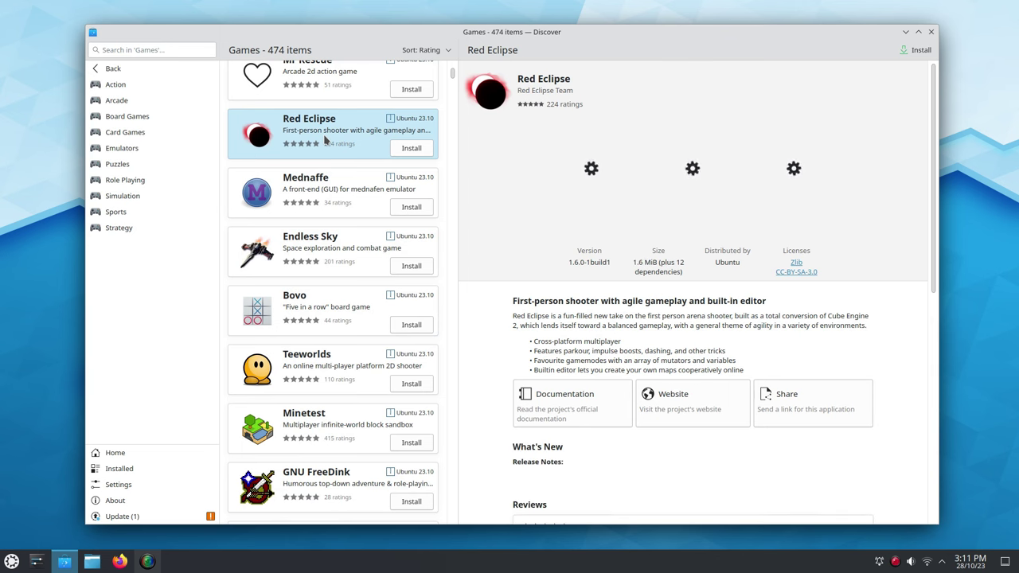
click(681, 189)
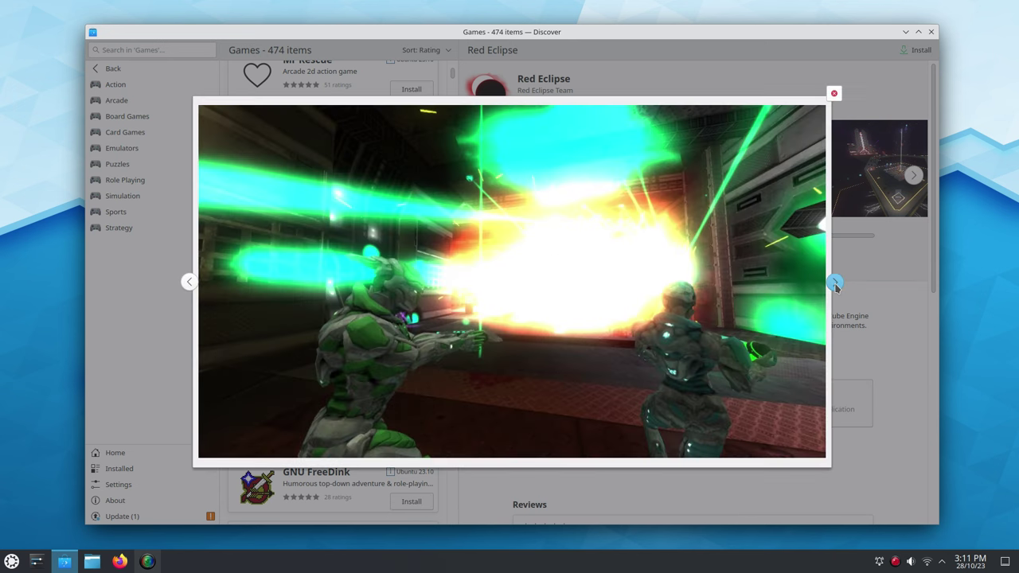
click(835, 283)
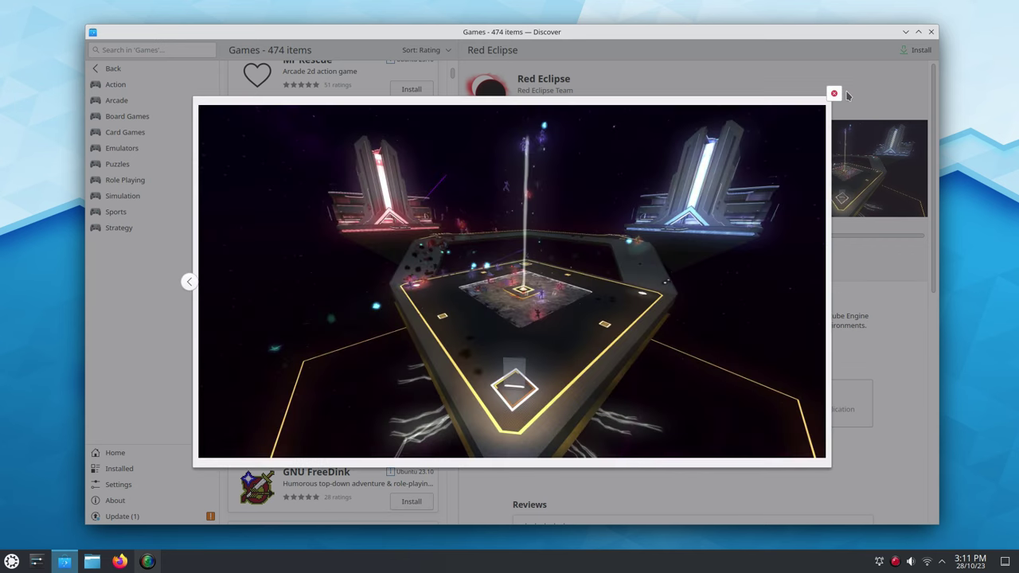
click(834, 93)
Step: Find Minetest further down the games list and read its description and details page
scroll(298, 247, down, 3)
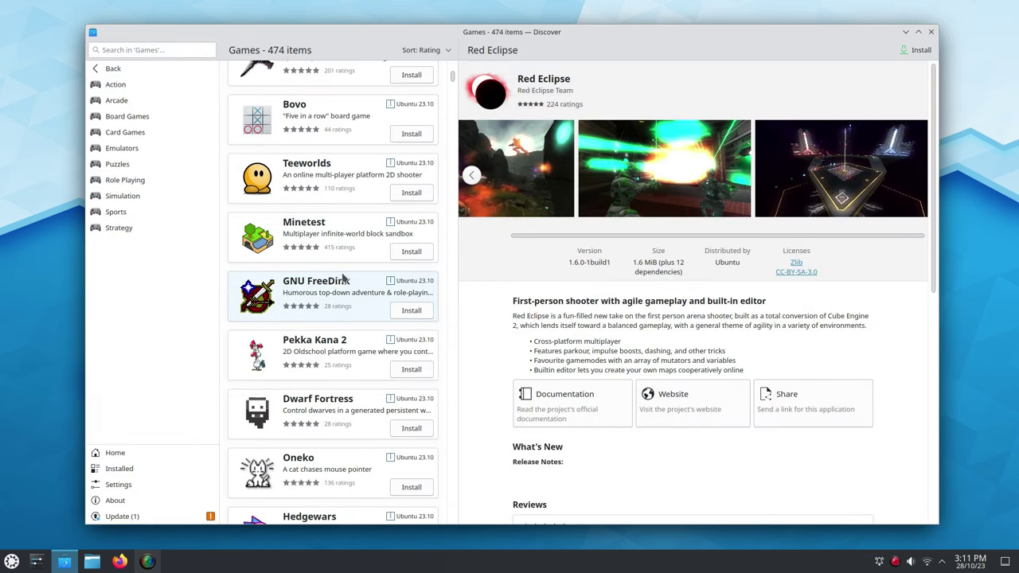
click(298, 246)
scroll(571, 337, down, 1)
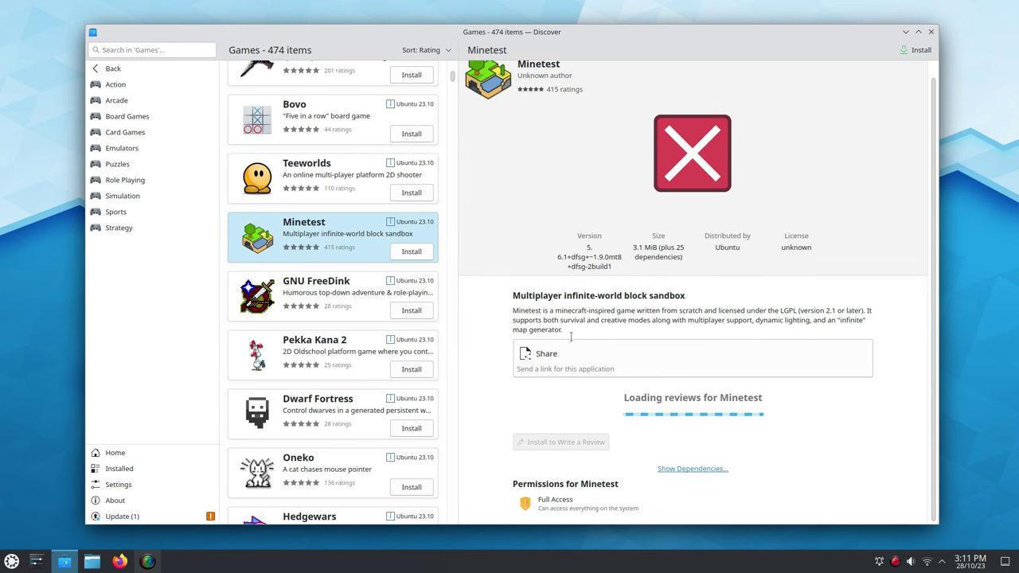
triple_click(591, 291)
scroll(384, 315, down, 3)
click(326, 321)
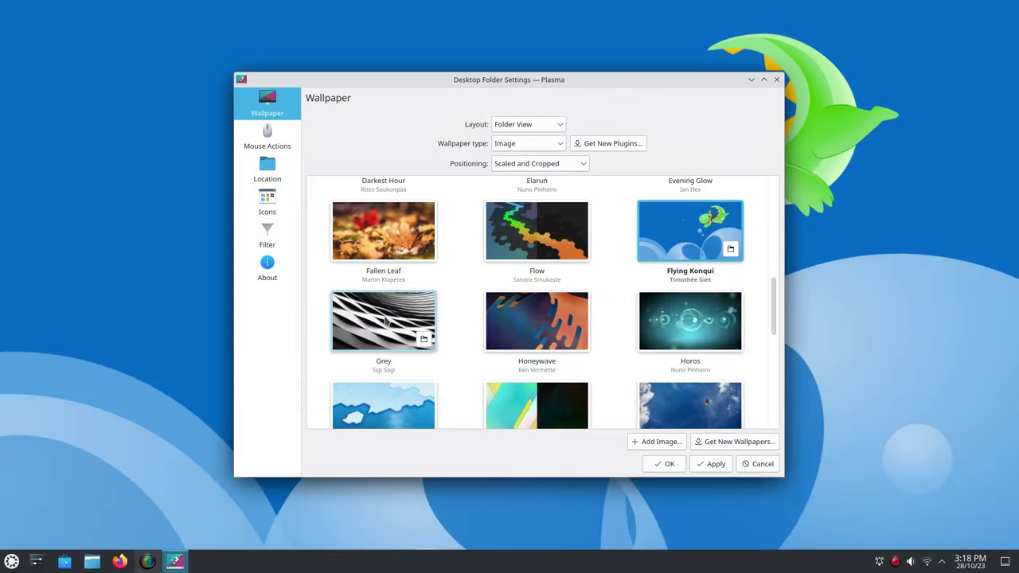
Step: Select the Grey wallpaper in the desktop wallpaper settings and preview it on the desktop without open windows
click(385, 321)
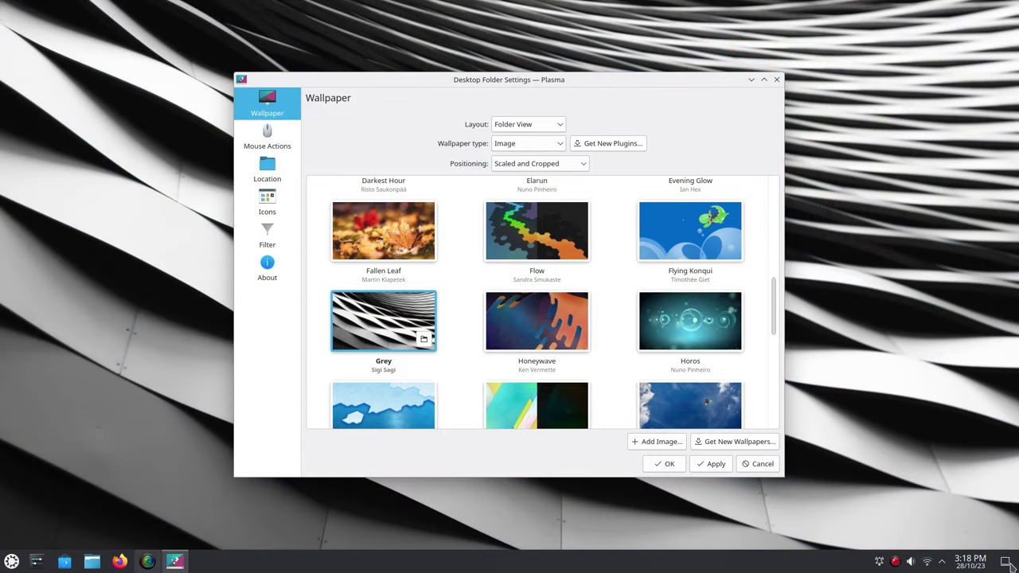
click(1006, 562)
click(1005, 563)
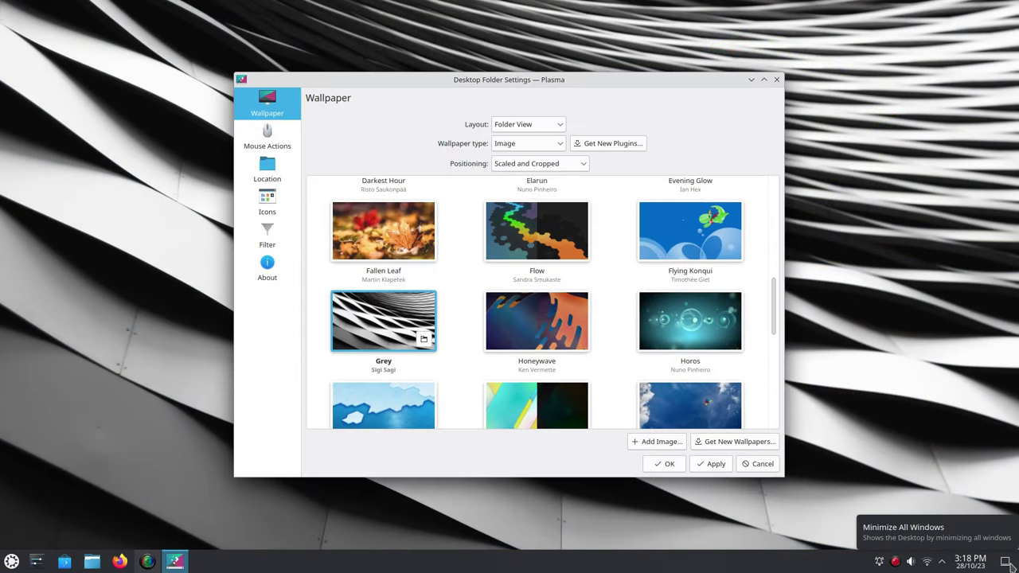
Step: Select the Honeywave wallpaper, show it on the cleared desktop, and bring the wallpaper settings back
click(559, 332)
key(super+d)
key(super)
key(super)
key(super+d)
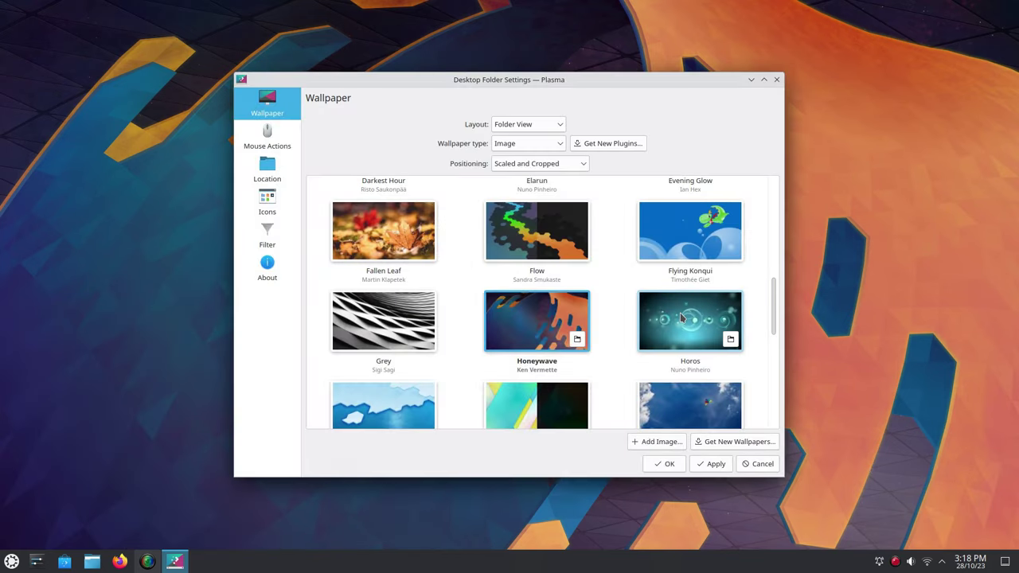
Step: Select the Horos wallpaper, show it on the cleared desktop, and restore the wallpaper settings window
click(689, 321)
click(1008, 562)
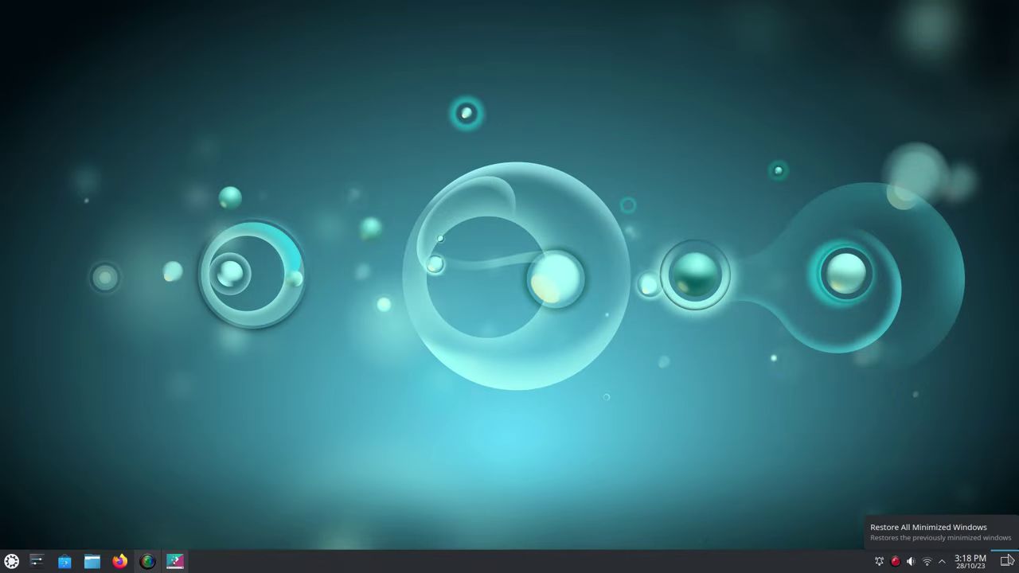
key(super)
key(super)
key(super+d)
Step: Select the Ice Cold wallpaper, view it with all windows minimized, and restore the settings window
click(408, 408)
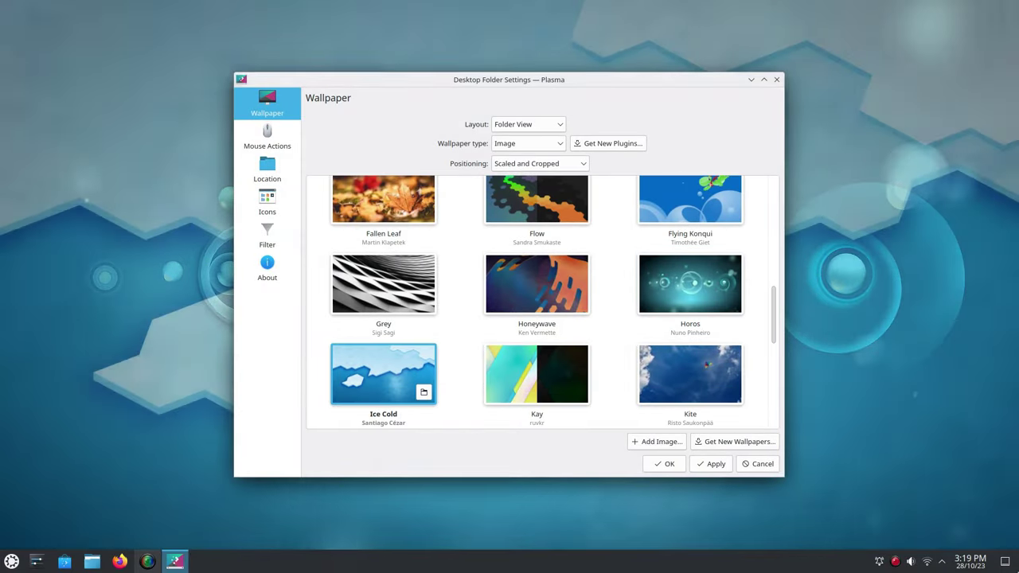
key(super+d)
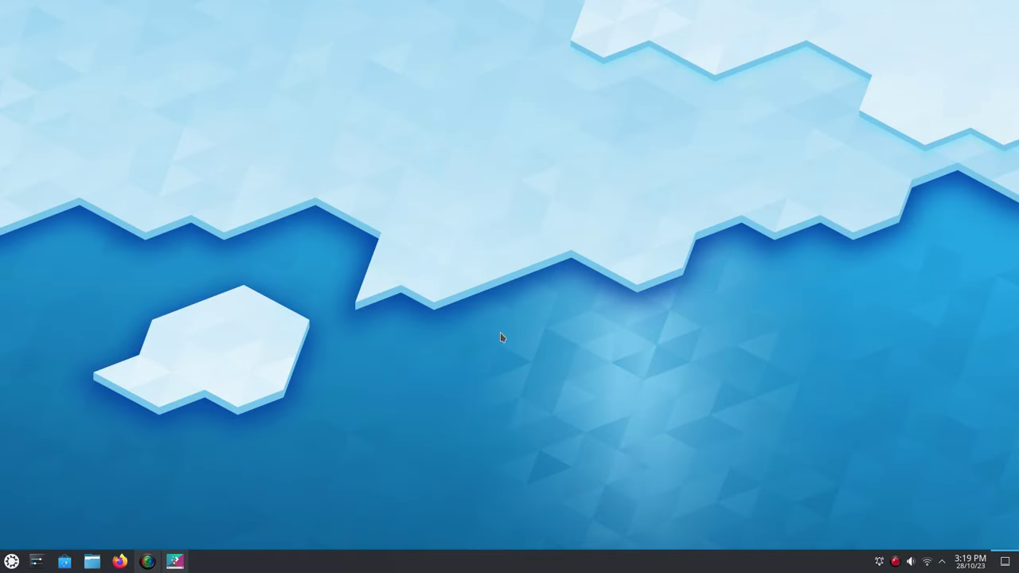
key(super)
key(super)
key(super+d)
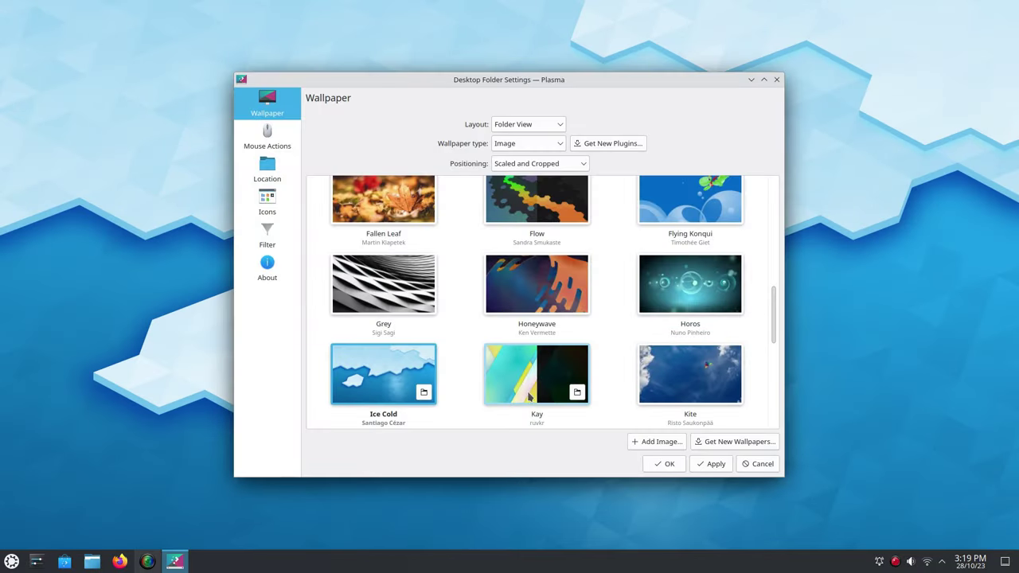
Step: Select the Kay wallpaper, view it on the empty desktop, and return to the wallpaper settings
click(524, 396)
key(super+d)
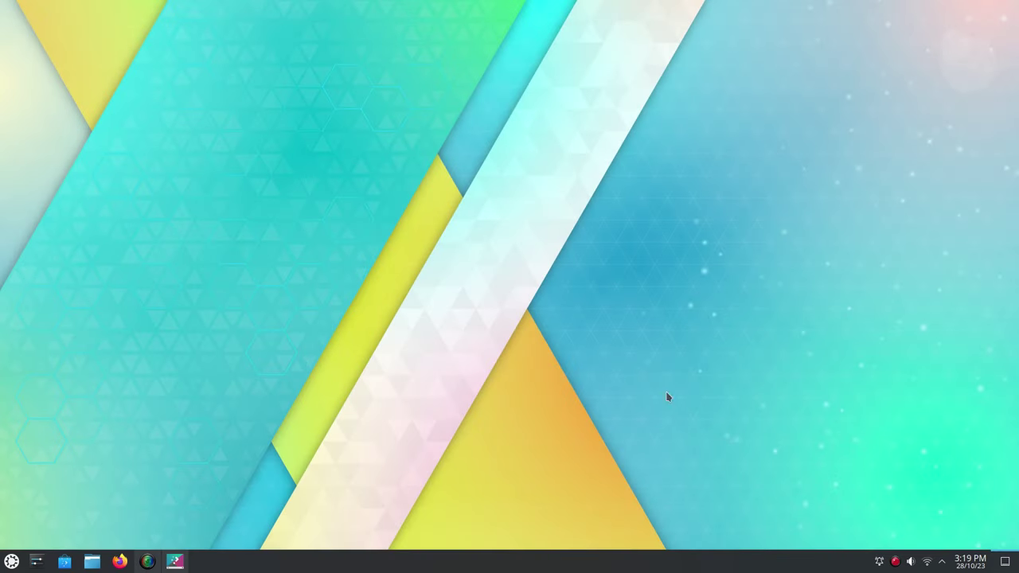
right_click(595, 221)
click(488, 293)
click(1005, 561)
Step: Select the Kite wallpaper, display it with the windows minimized, and reopen the wallpaper settings
key(Right)
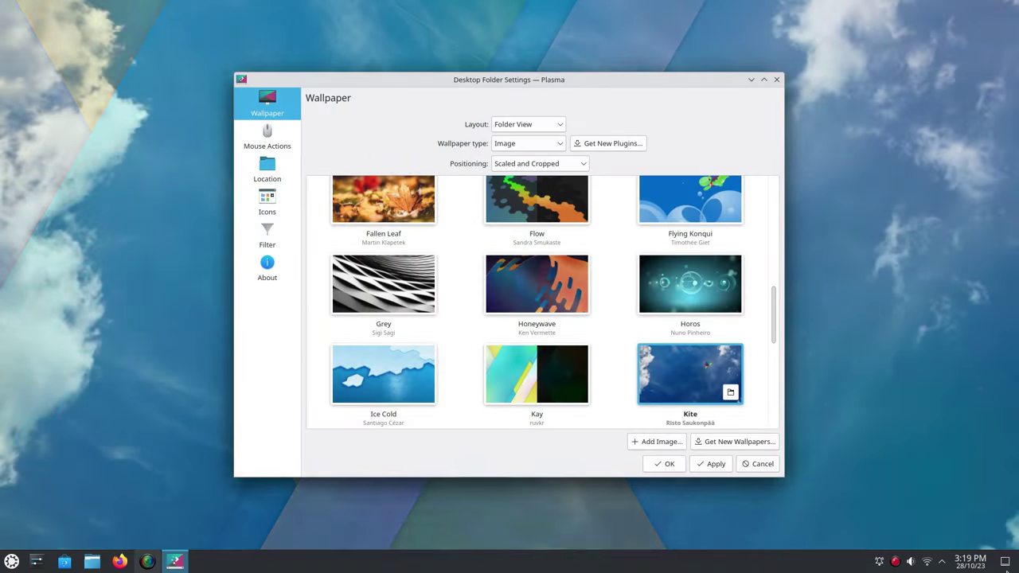
key(super+d)
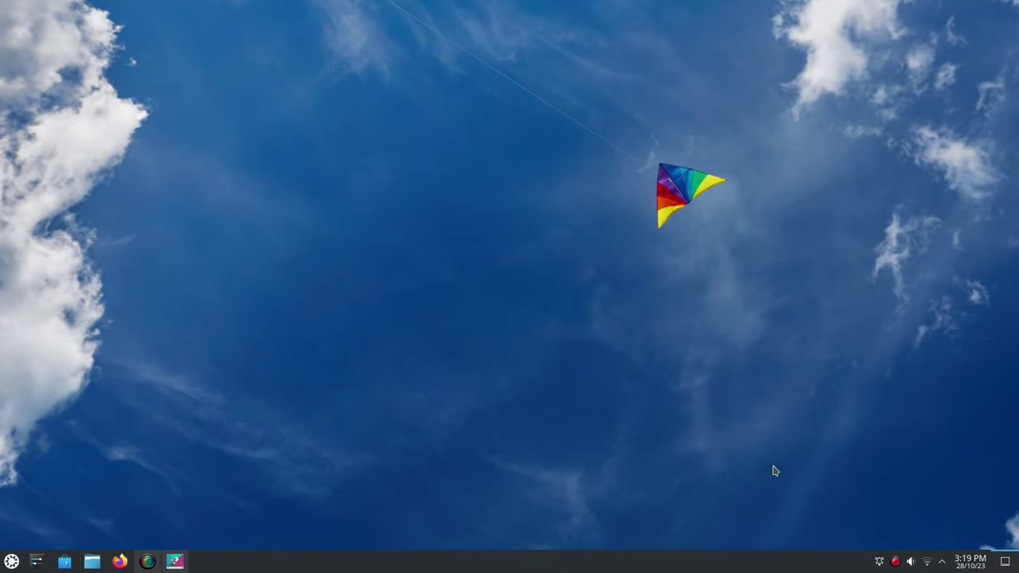
key(super)
key(super)
key(super+d)
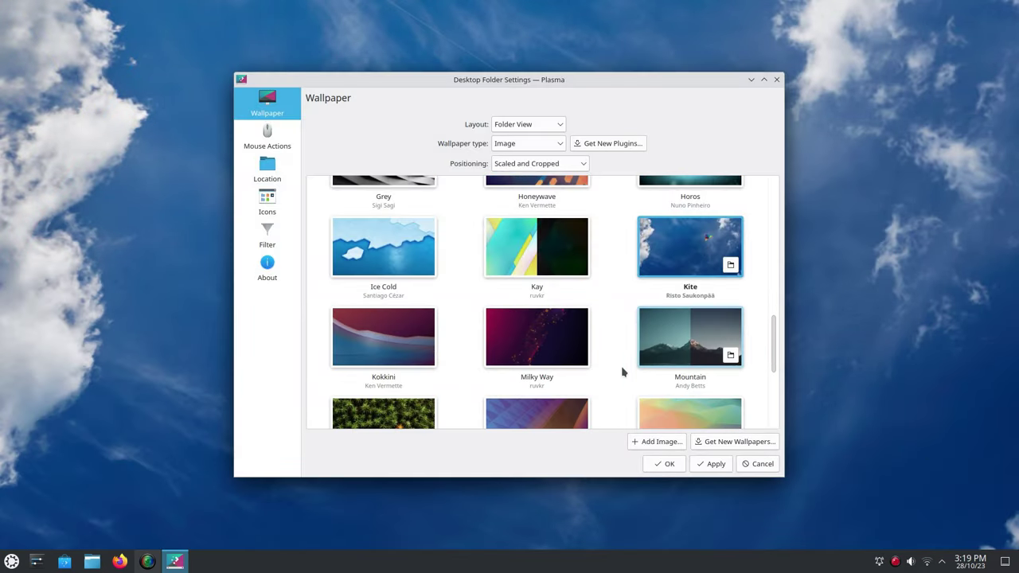
Step: Select the Kokkini wallpaper, preview it on the cleared desktop, and restore the wallpaper settings window
click(410, 340)
key(super+d)
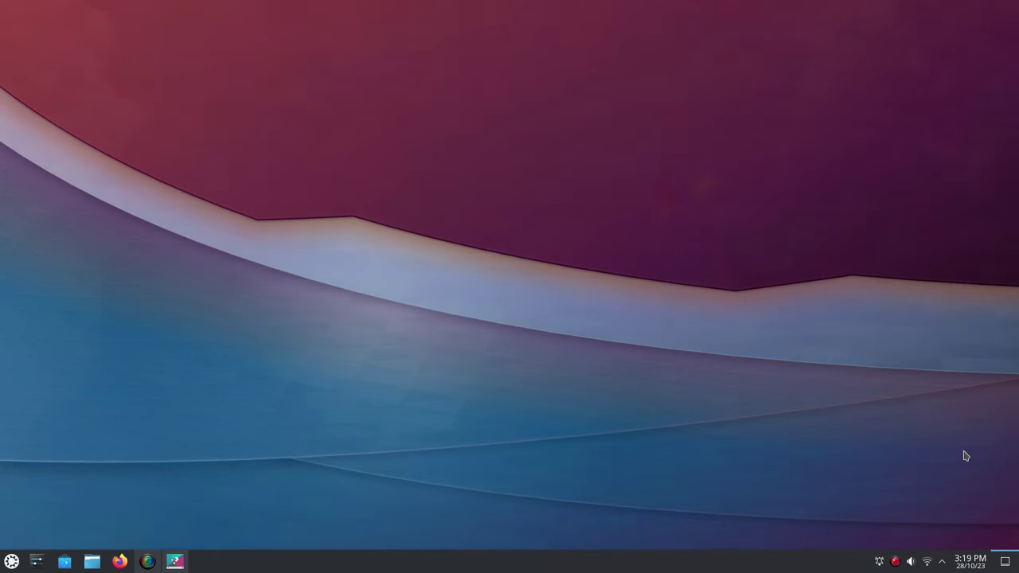
click(1009, 560)
Step: Preview the Milky Way wallpaper on the cleared desktop, followed by the Mountain wallpaper in the same way
key(Right)
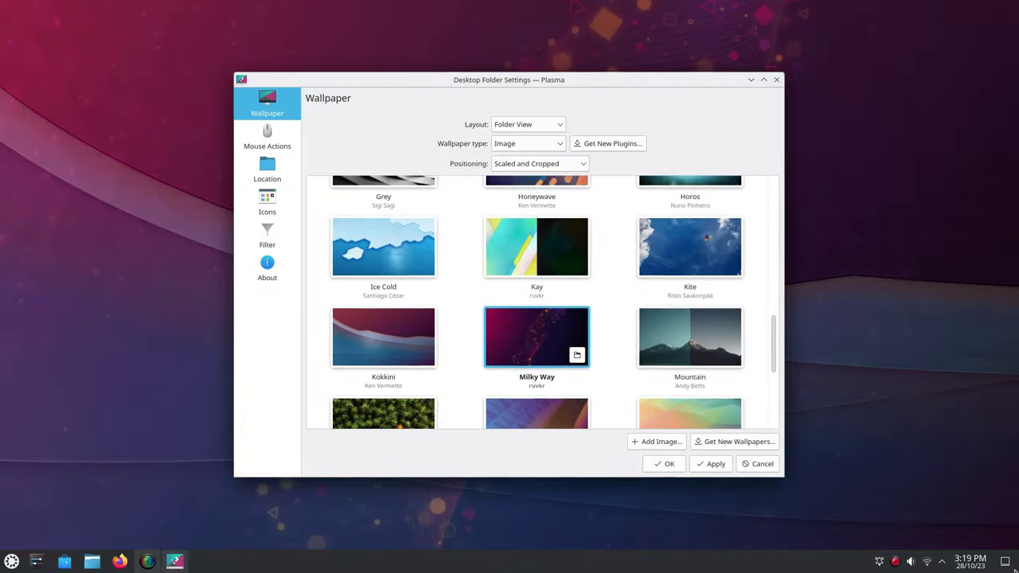
click(1009, 563)
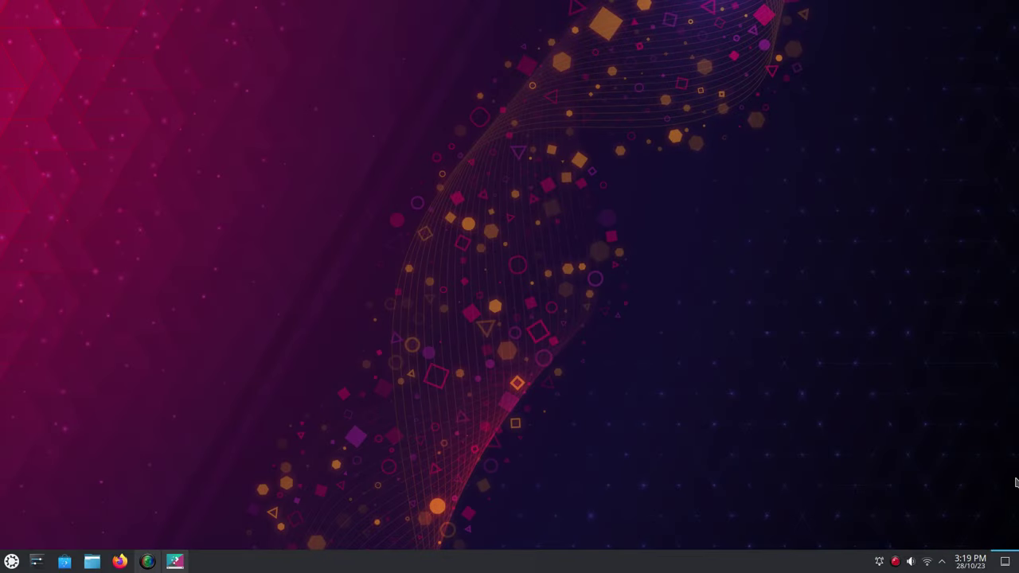
key(super)
key(super)
click(1005, 561)
key(Right)
click(1008, 561)
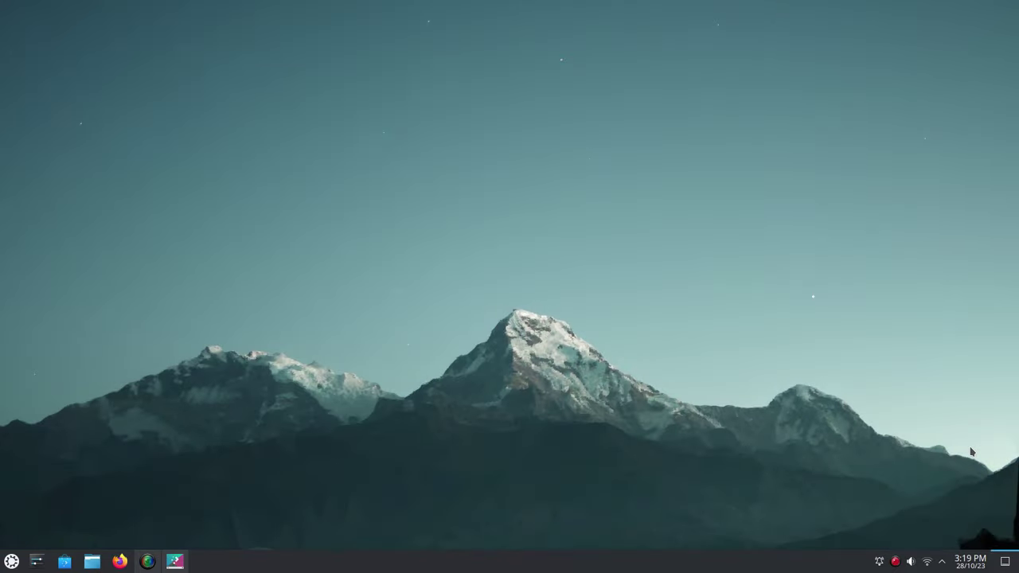
key(super)
key(super)
click(1005, 561)
key(Right)
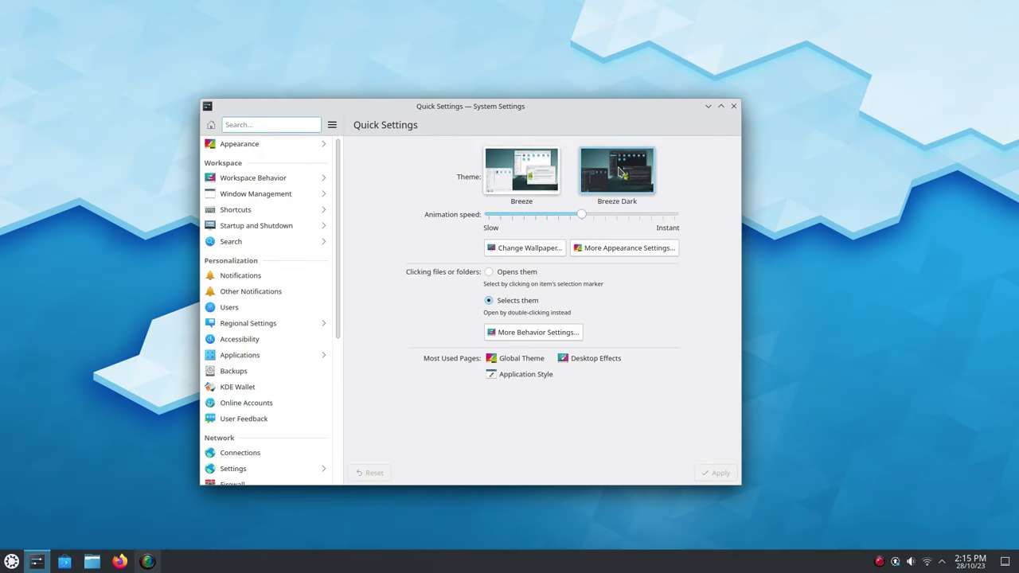
Step: Apply the Breeze Dark theme, and return to the light Breeze theme
click(612, 184)
click(718, 474)
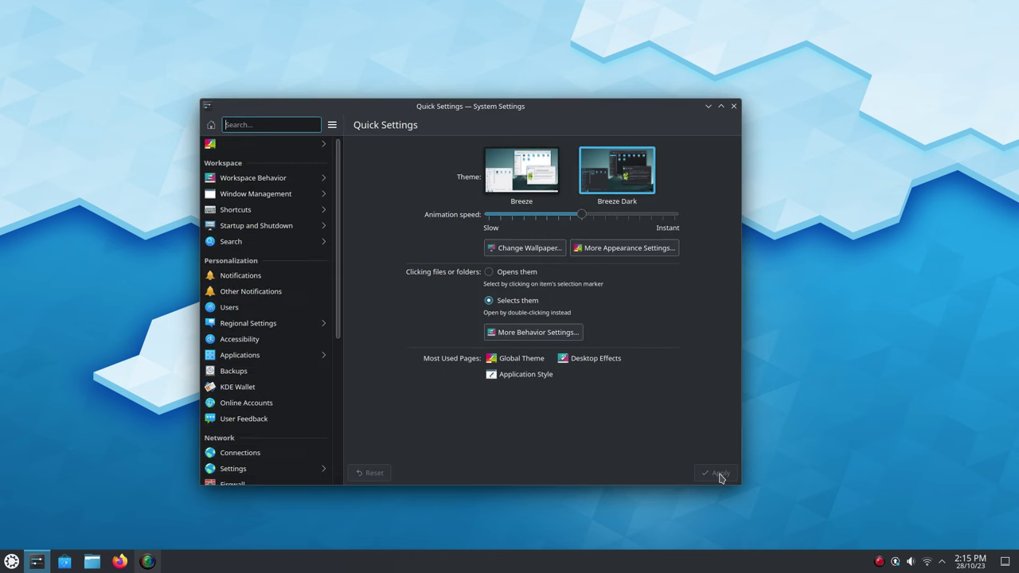
click(521, 179)
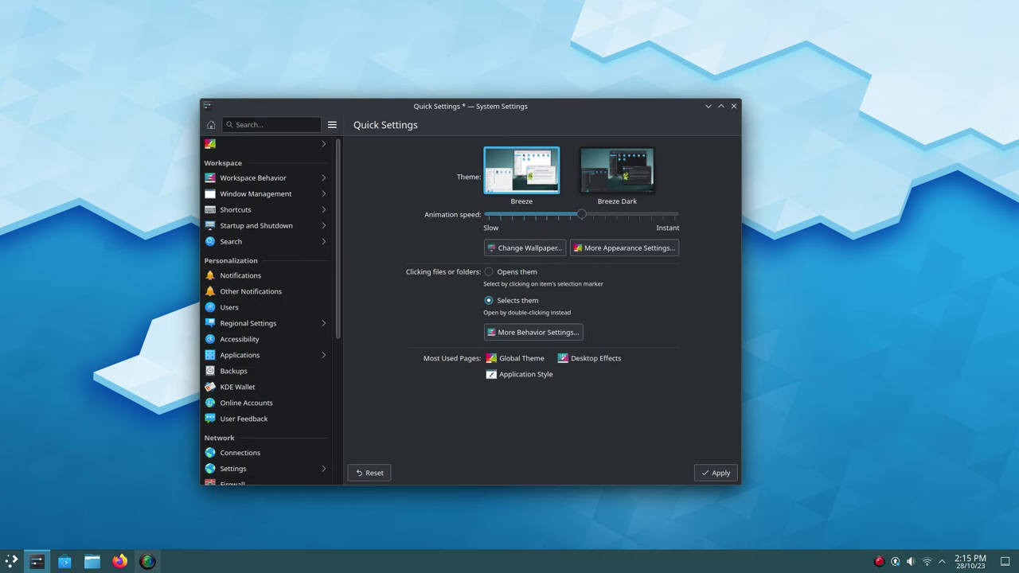
click(707, 473)
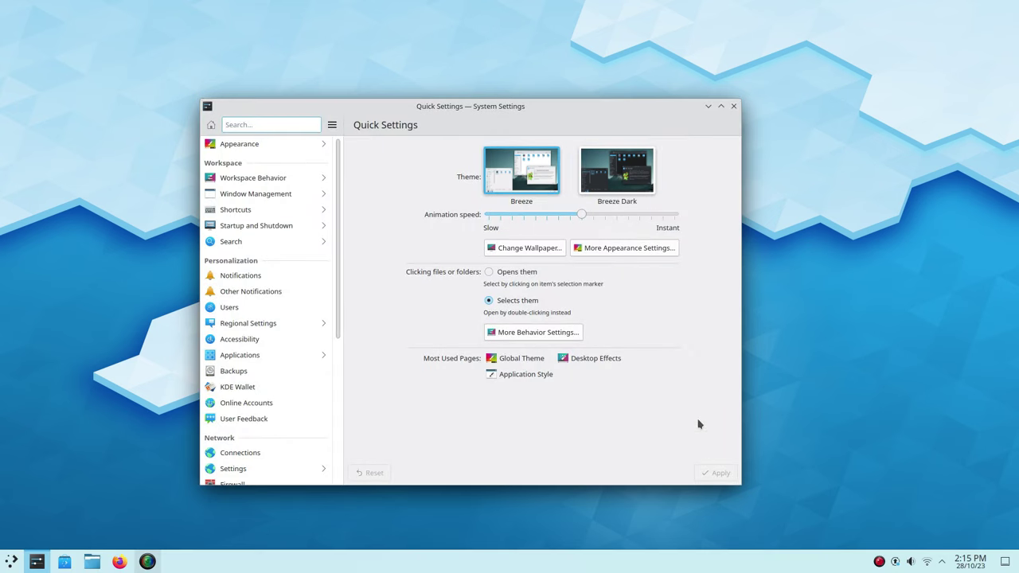
Step: Apply the Kubuntu global theme with only its appearance settings, leaving out the desktop and window layout
click(271, 147)
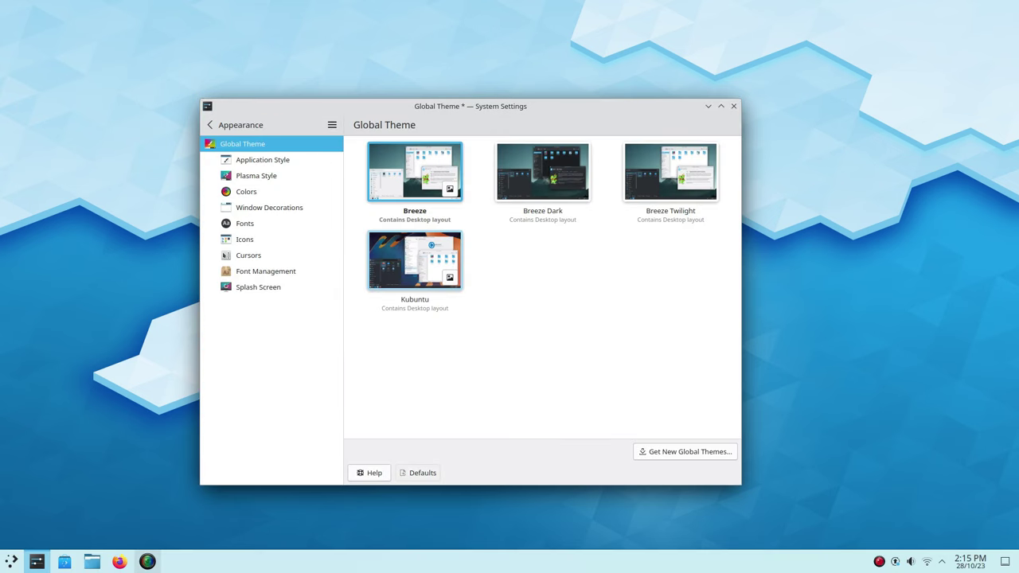
click(415, 260)
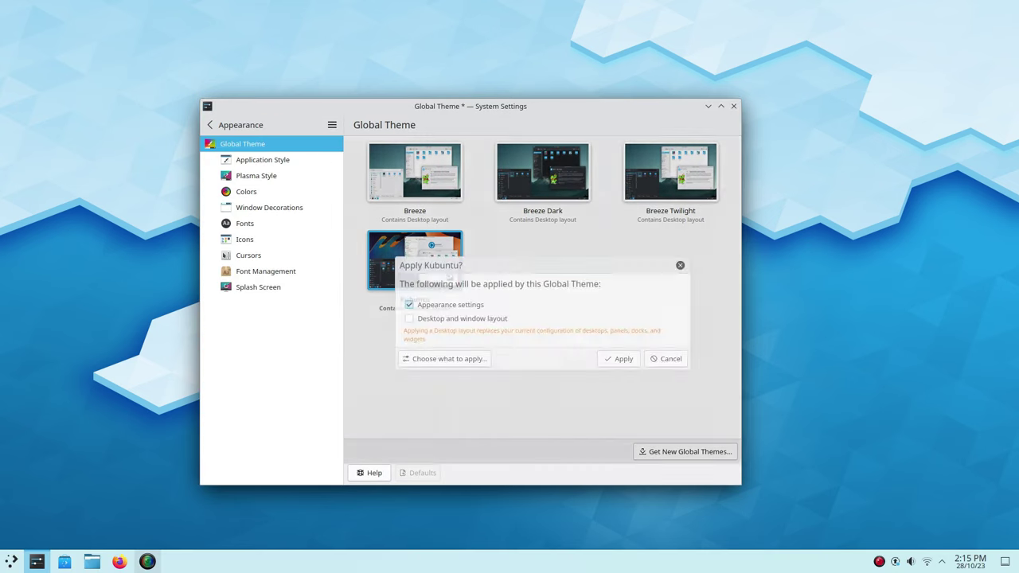
click(608, 347)
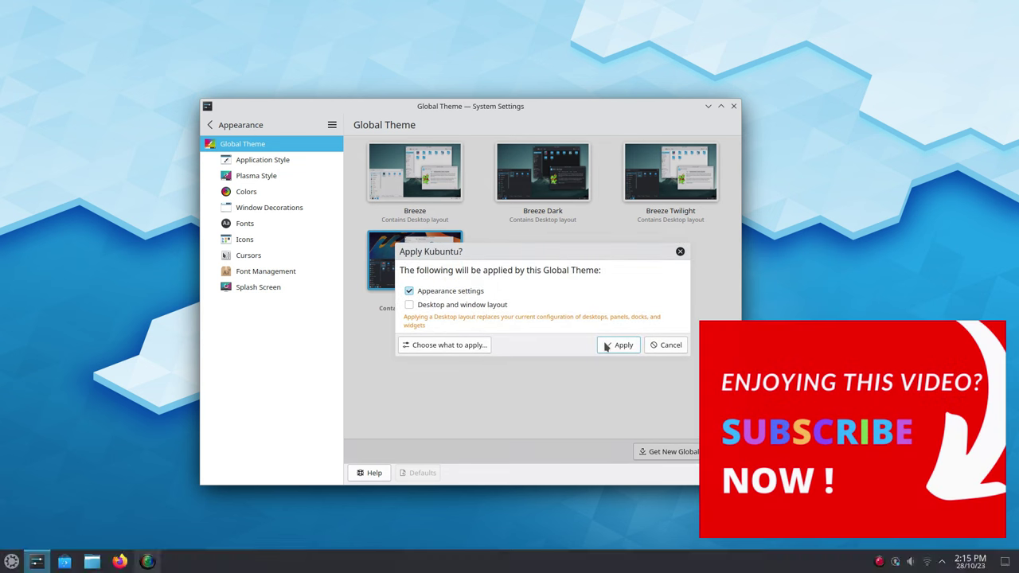
Step: Review the available application styles, Plasma styles and color schemes in the Appearance settings
click(279, 161)
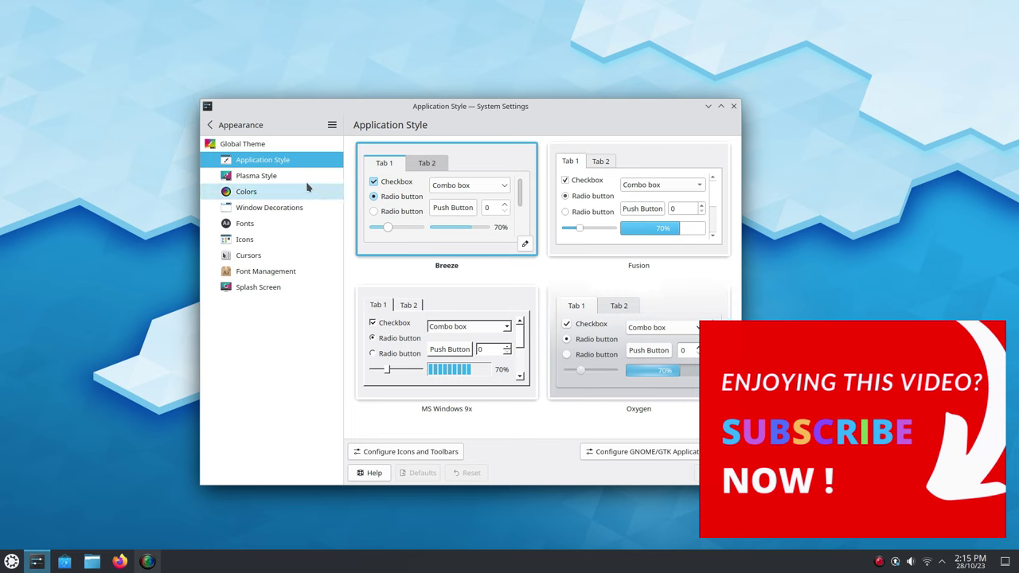
click(299, 176)
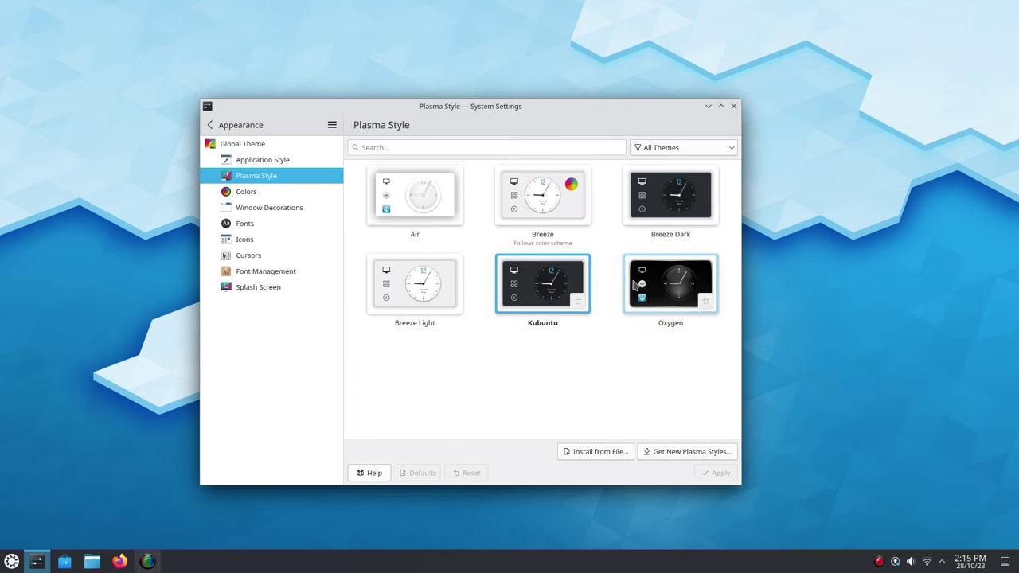
click(291, 192)
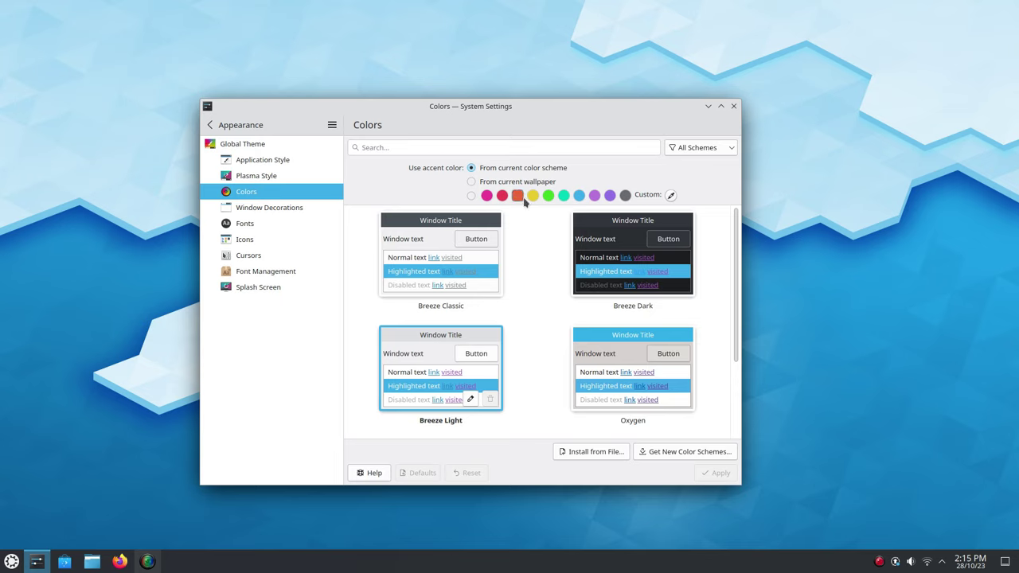
scroll(562, 305, down, 2)
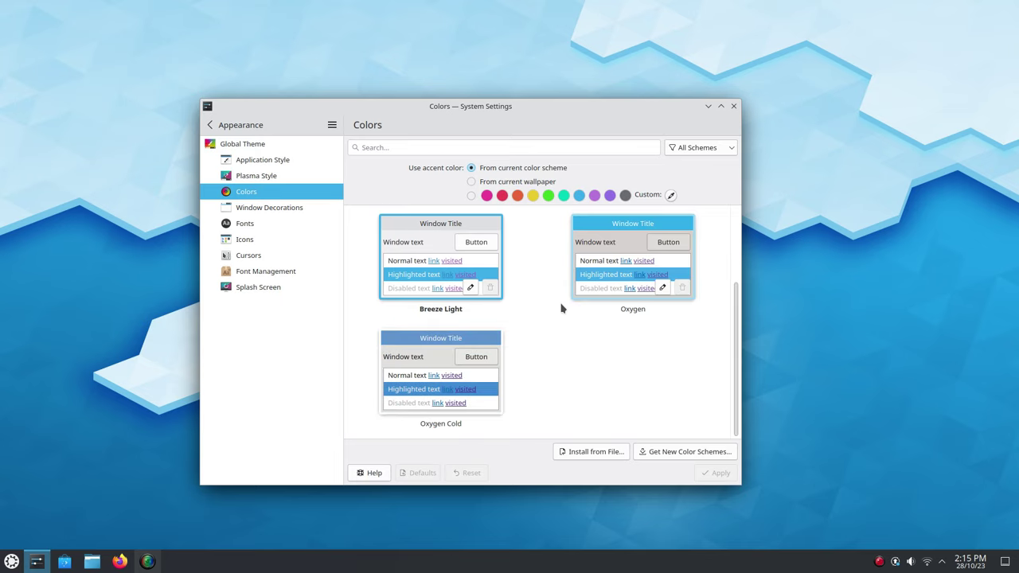
Step: Look through the window decoration, font and icon theme settings
click(300, 209)
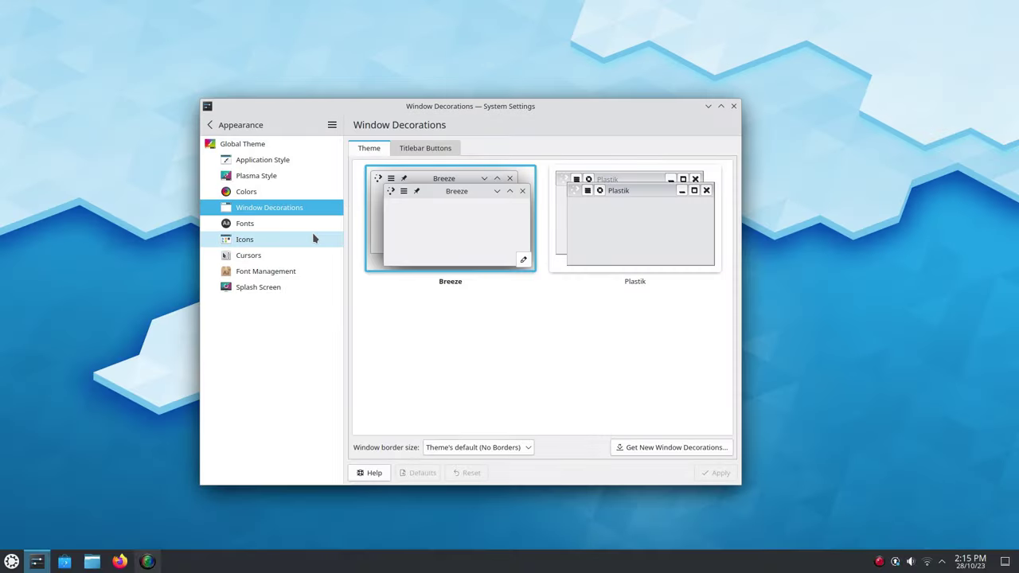
click(311, 235)
click(312, 226)
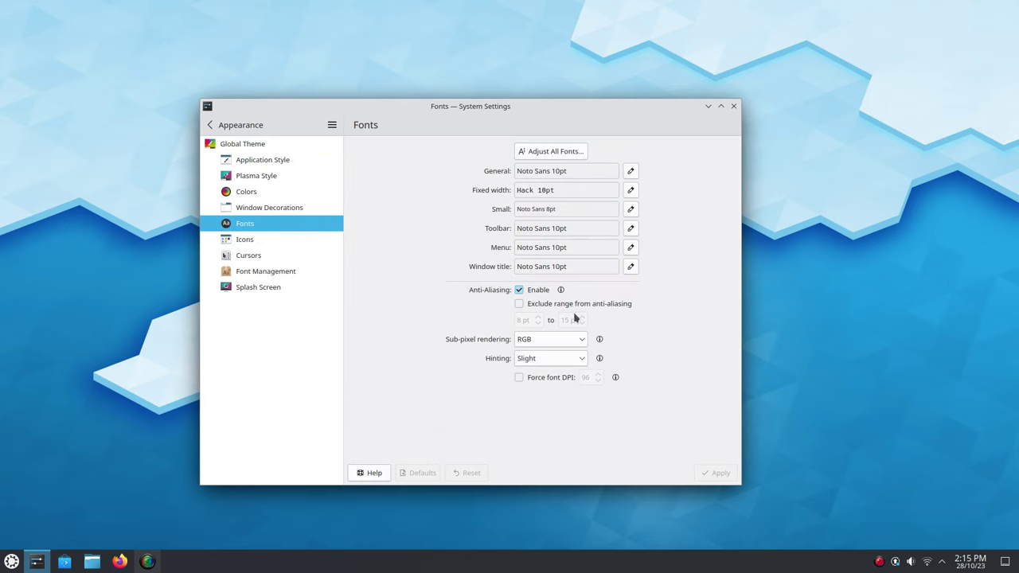
click(300, 247)
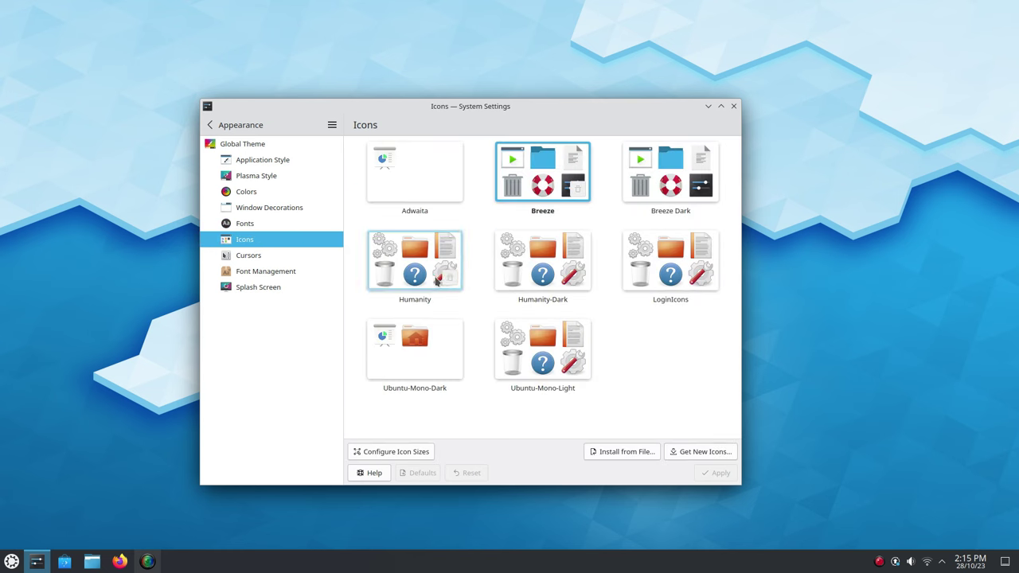
Step: View the cursor themes, font management and splash screen pages, and return to the main settings list
click(305, 253)
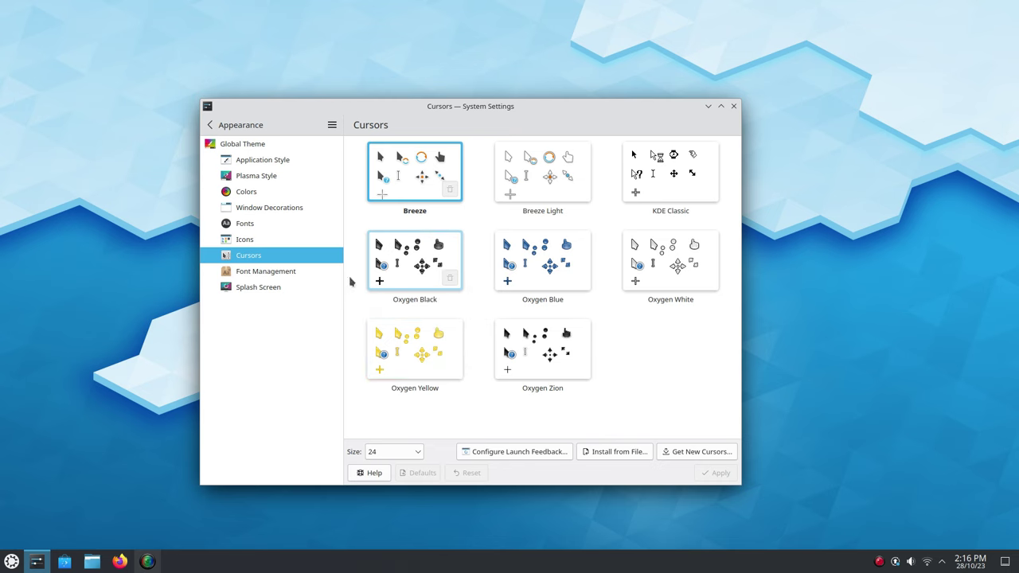
click(317, 276)
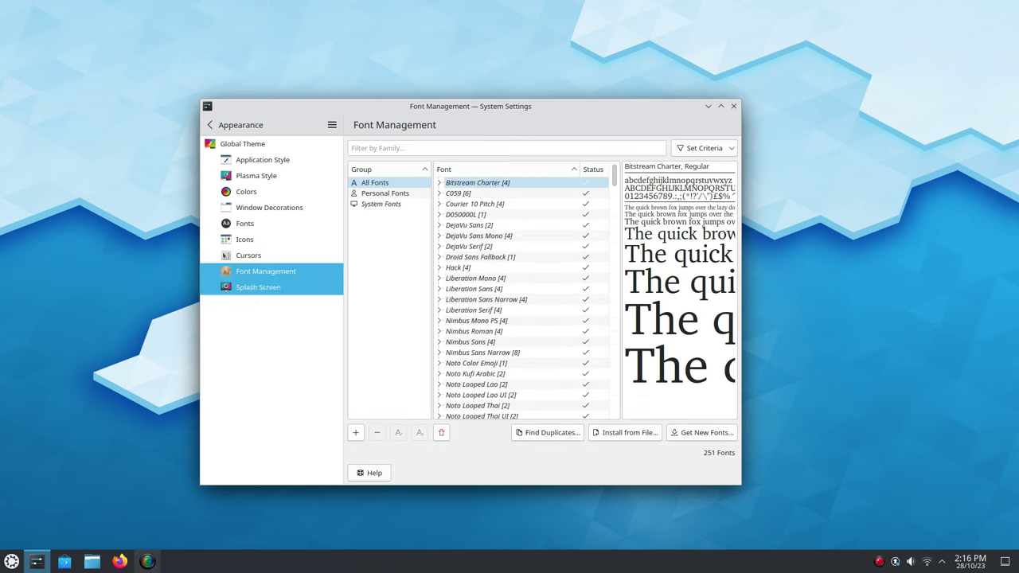
click(296, 288)
click(230, 127)
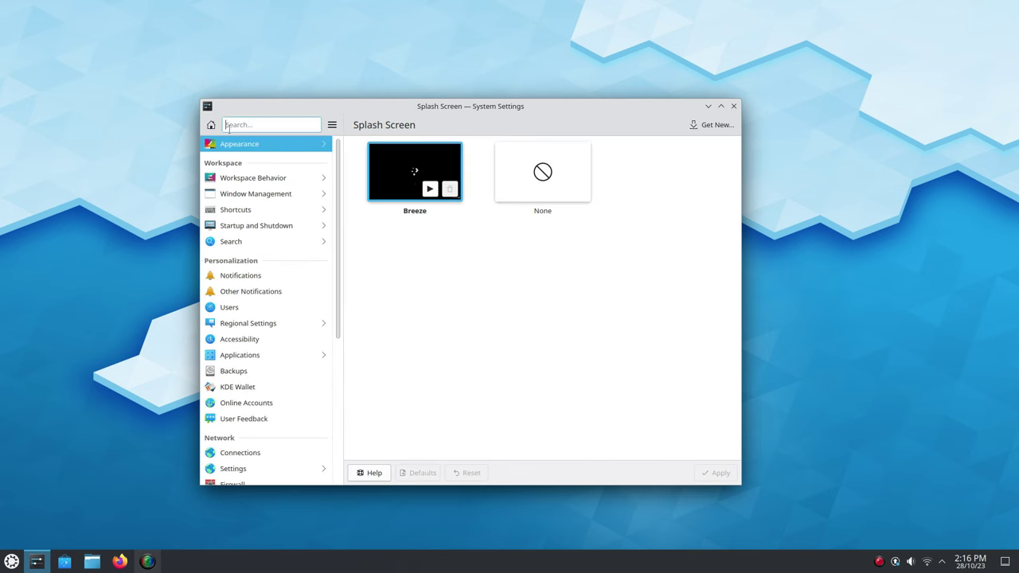
Step: Examine the general Workspace Behavior options and look through the list of desktop effects
click(249, 177)
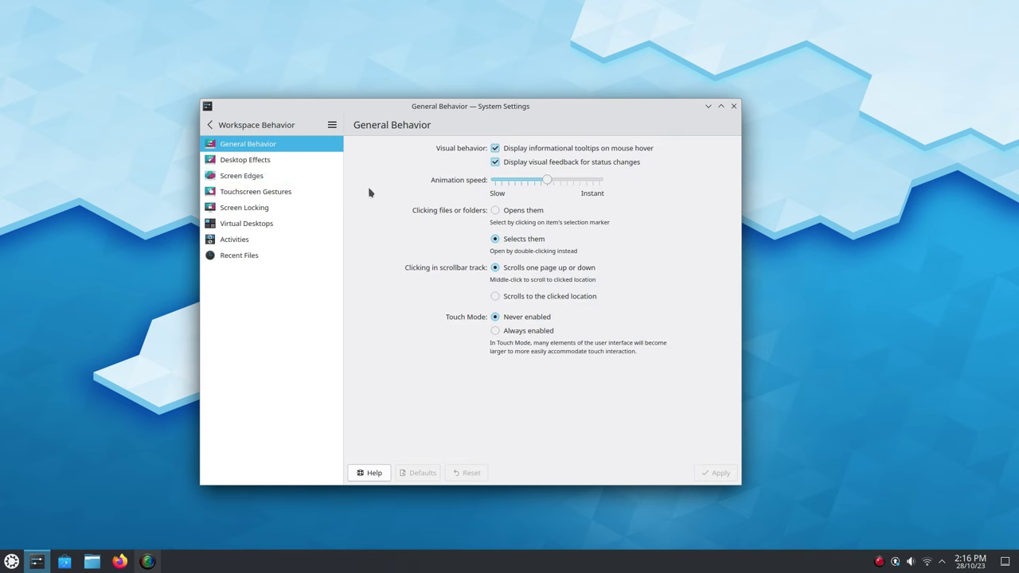
click(284, 162)
scroll(470, 285, down, 3)
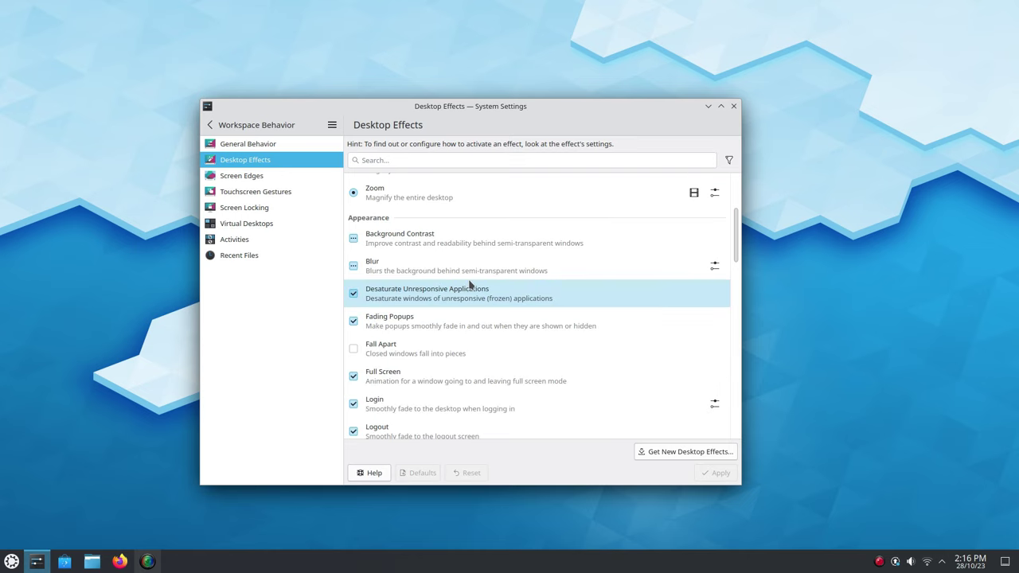
scroll(438, 255, down, 5)
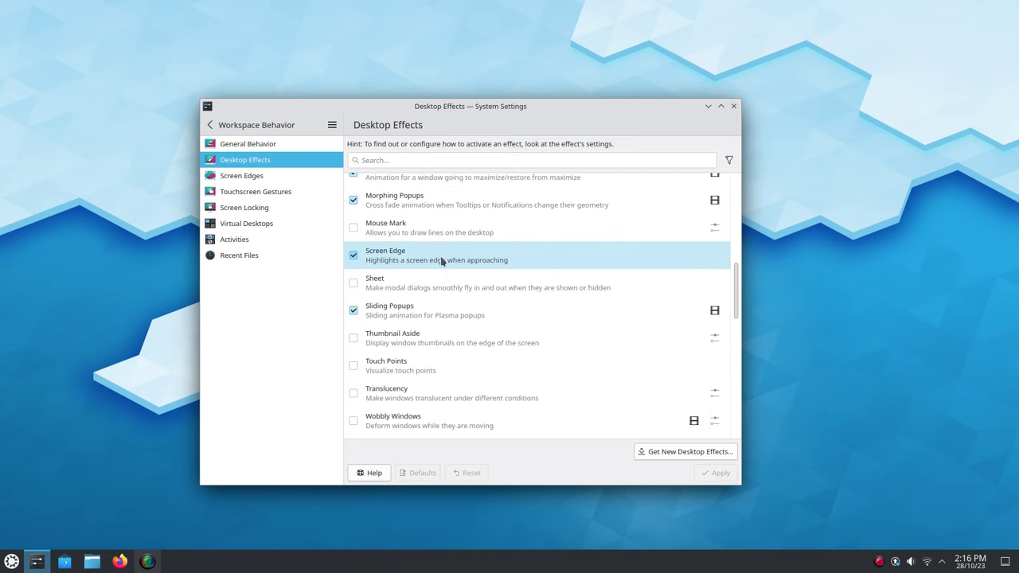
scroll(466, 325, down, 10)
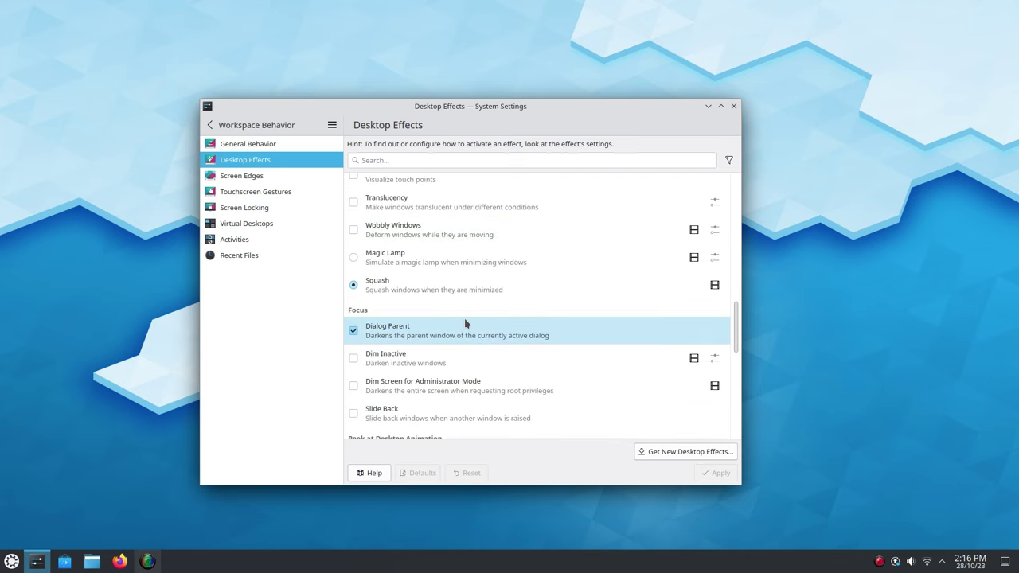
Step: Review the screen edges, touchscreen gestures, screen locking and virtual desktops pages of Workspace Behavior
click(280, 178)
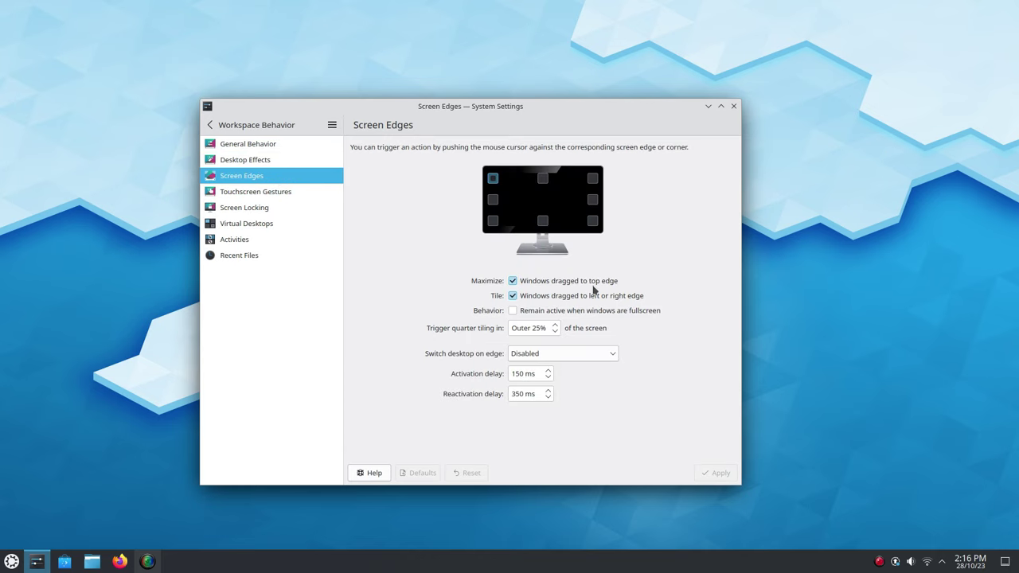
click(293, 192)
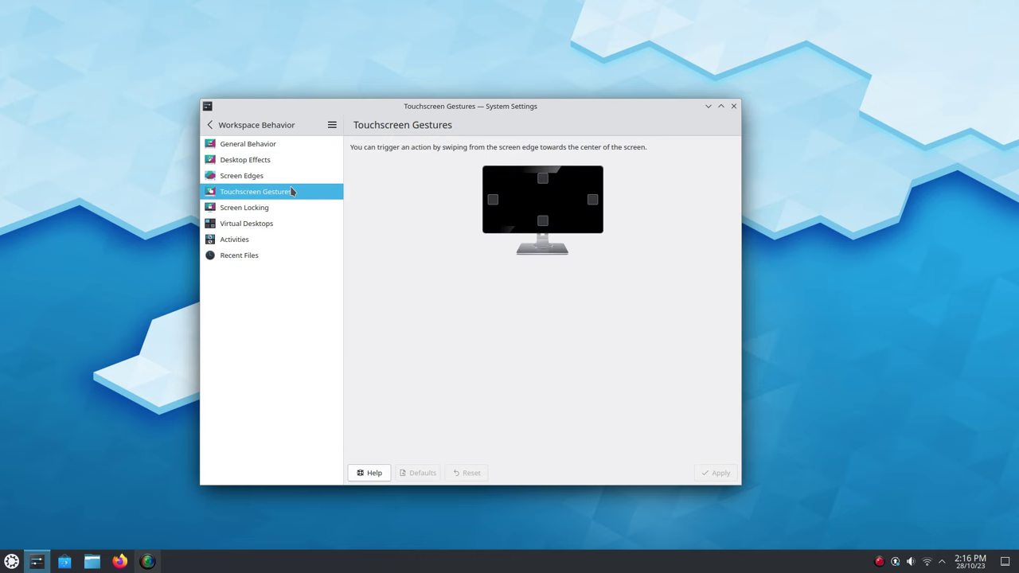
click(296, 209)
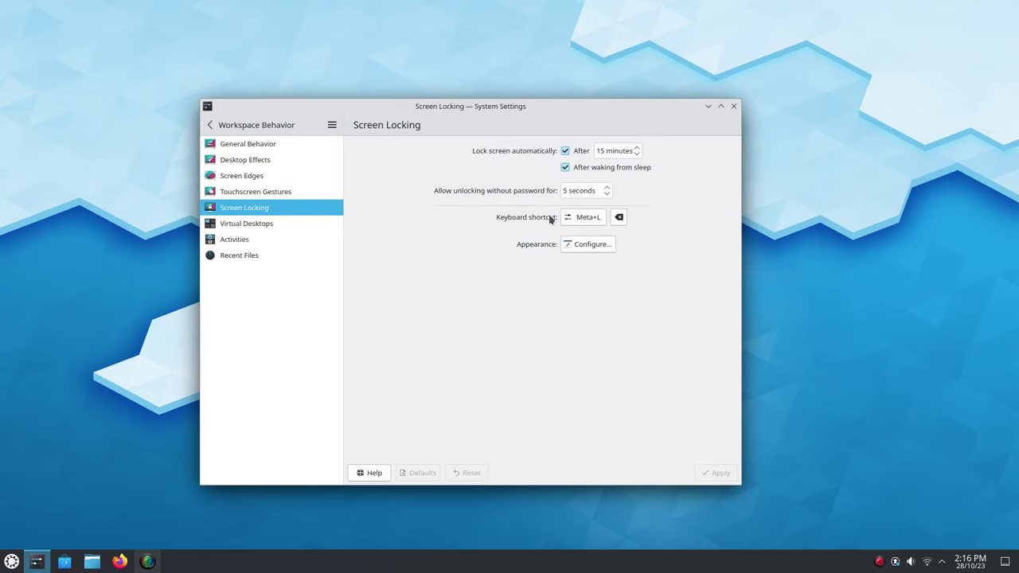
click(286, 224)
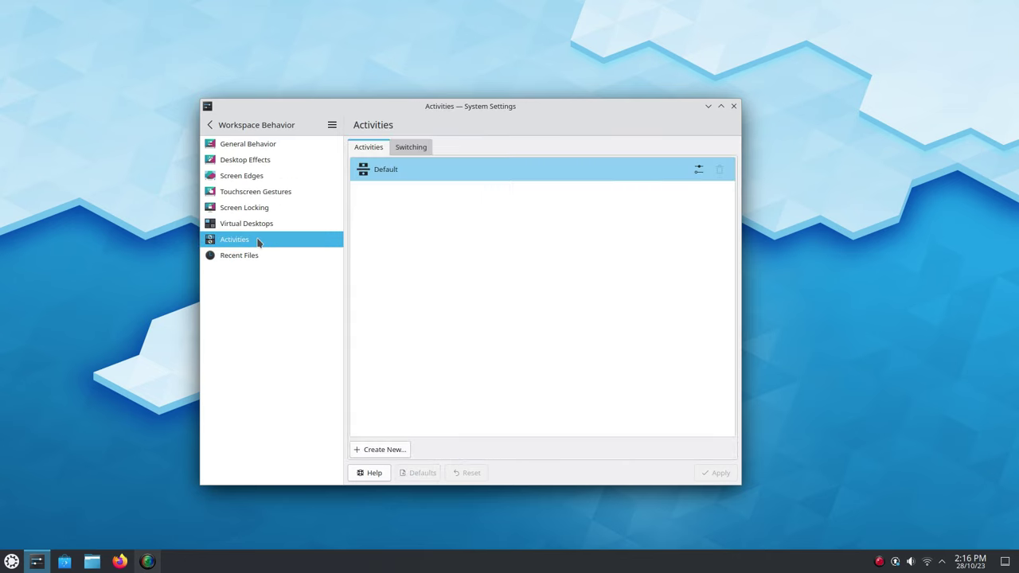
Step: Check the activity switching options and the Recent Files page, and return to the main settings list
click(411, 148)
click(369, 148)
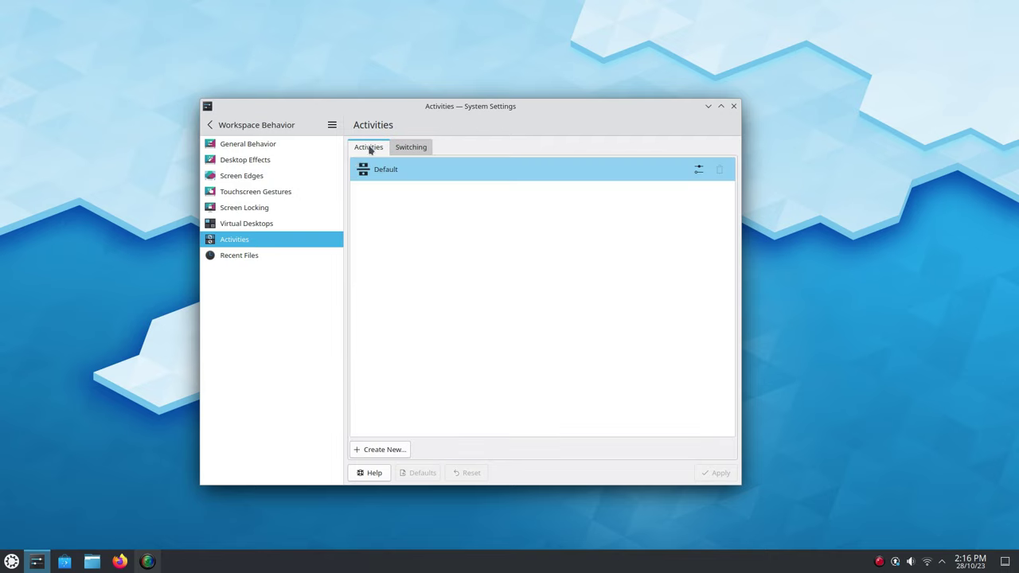
click(266, 257)
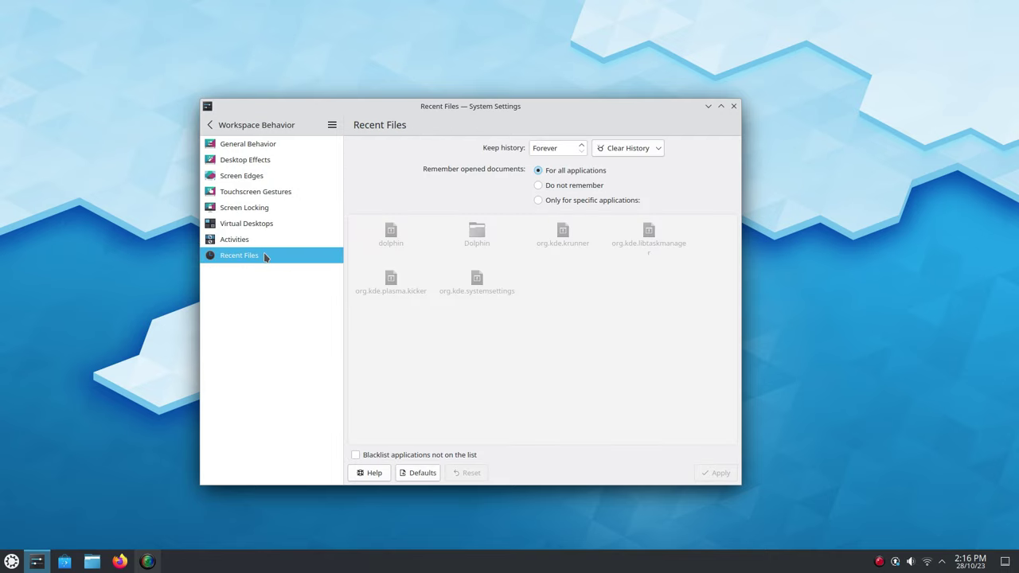
click(209, 125)
Step: Look through the Window Behavior settings for focus, titlebar actions, window actions, movement and advanced options
click(241, 195)
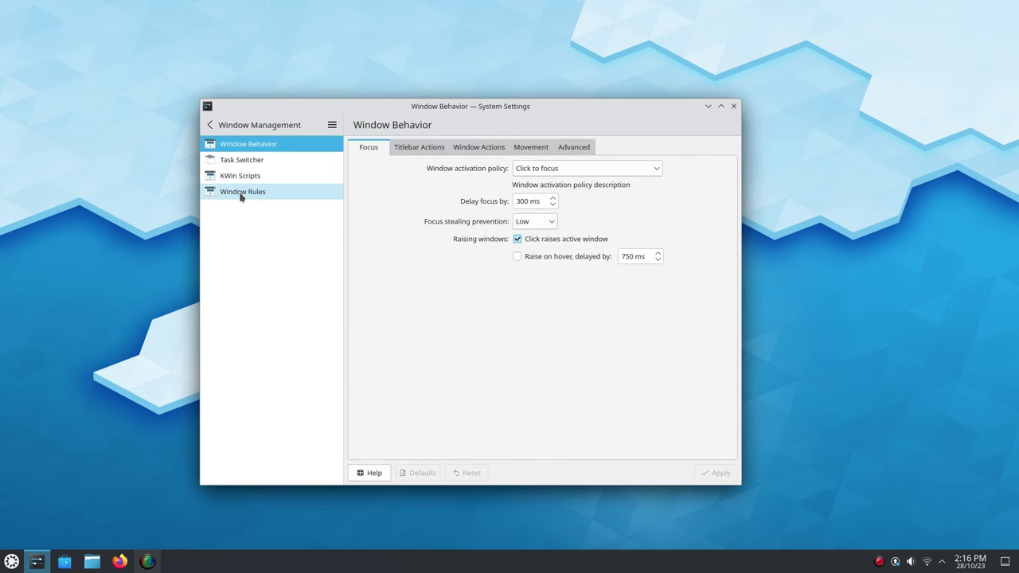
click(417, 150)
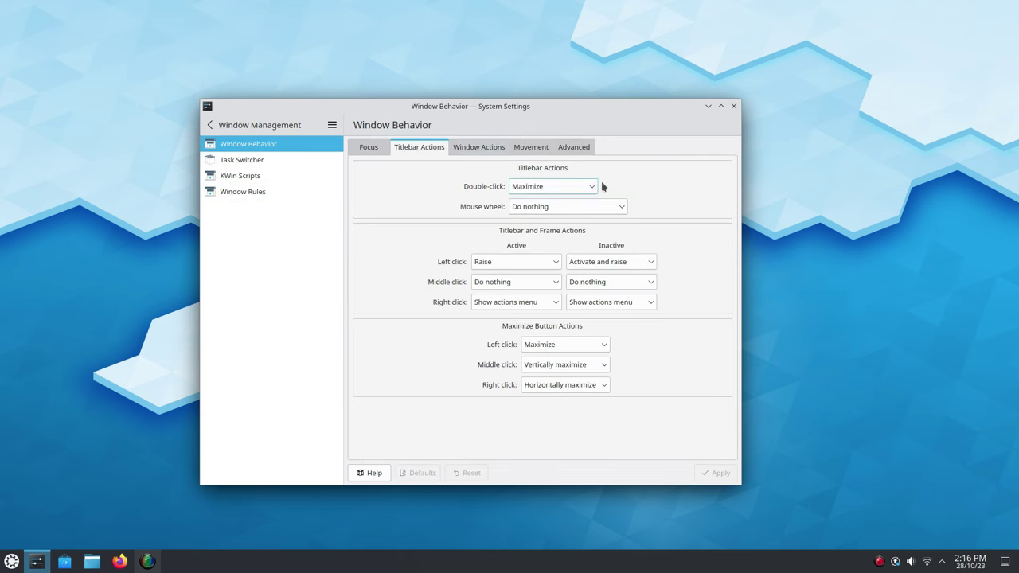
click(475, 150)
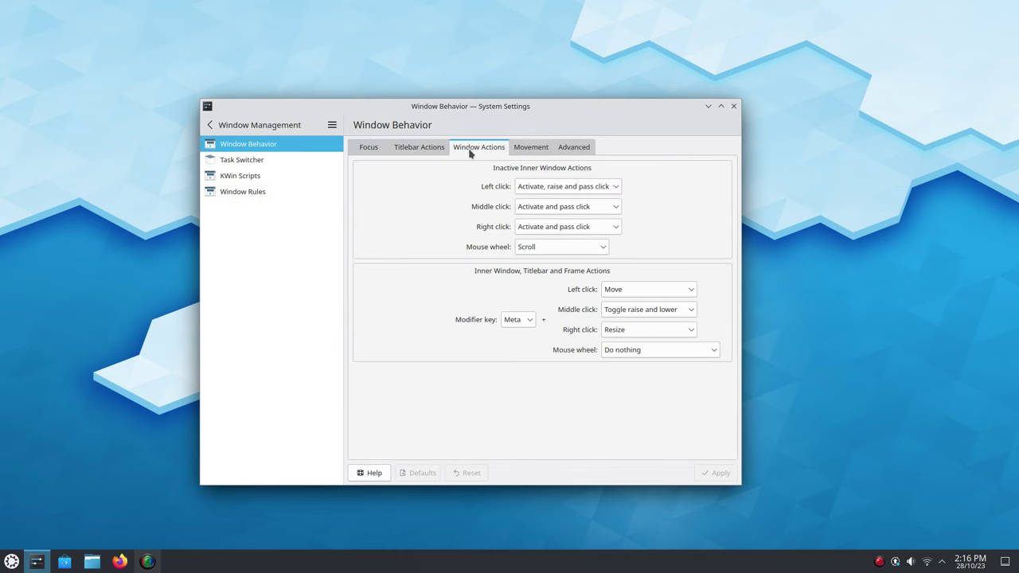
click(532, 150)
click(573, 148)
Step: Review the main and alternative Task Switcher settings and the available KWin scripts
click(289, 165)
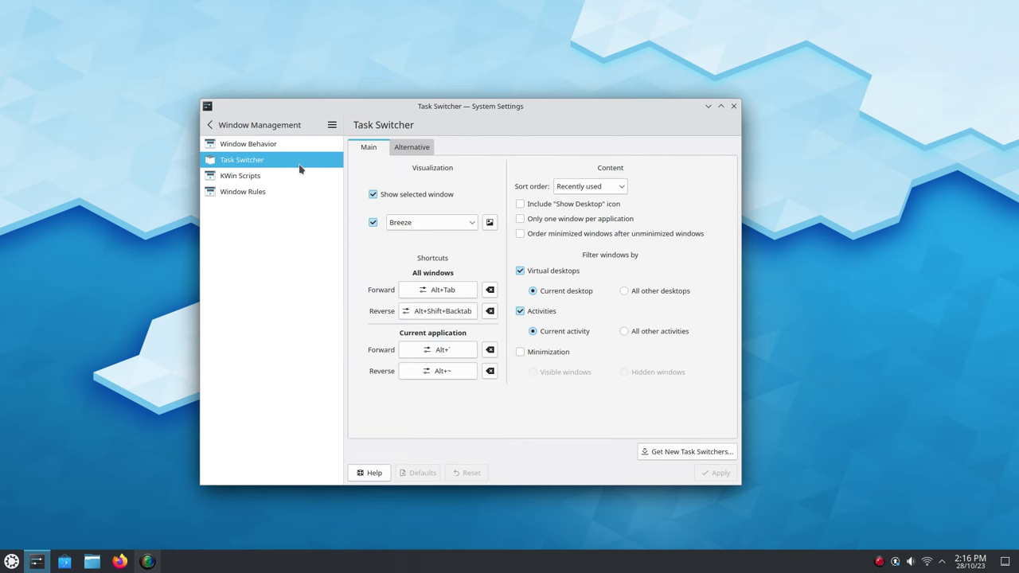
click(412, 148)
click(373, 148)
click(270, 176)
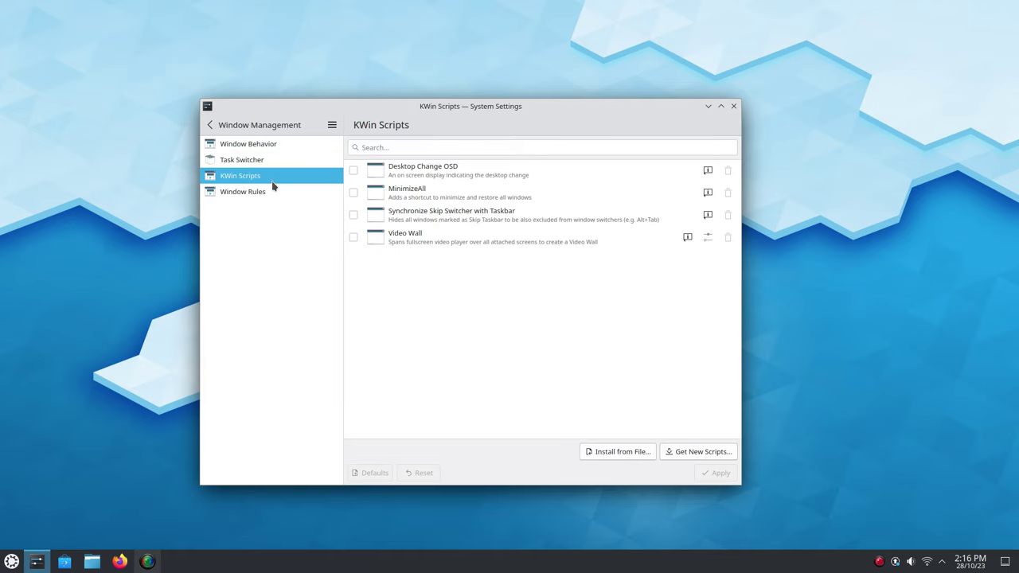